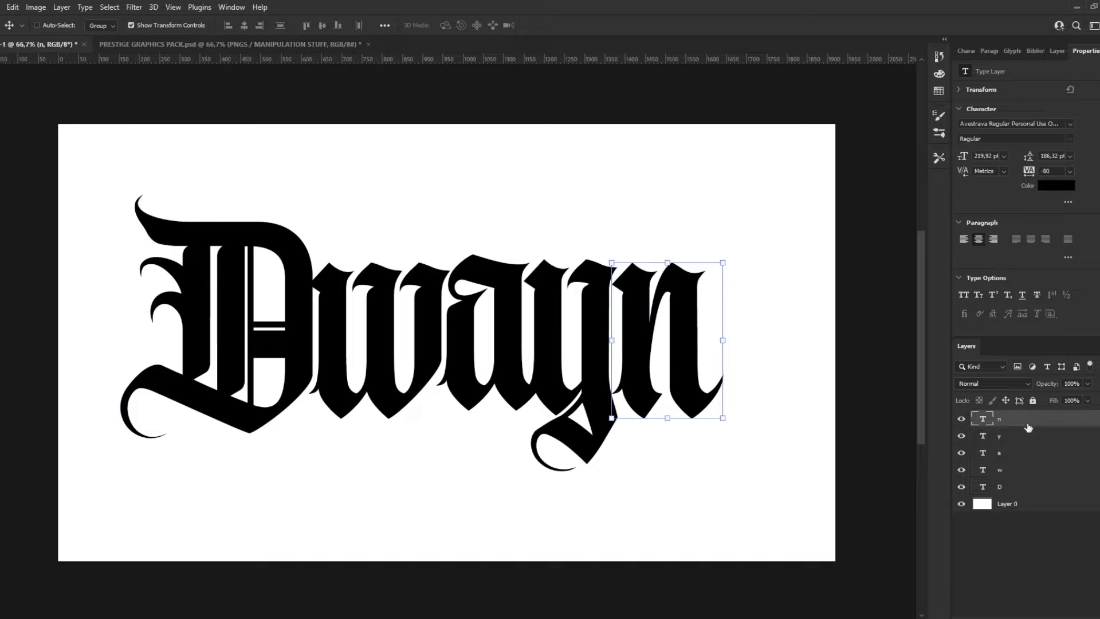
Convert the five letter layers n, y, a, w and D together into one smart object.
left_click(1014, 491, "shift")
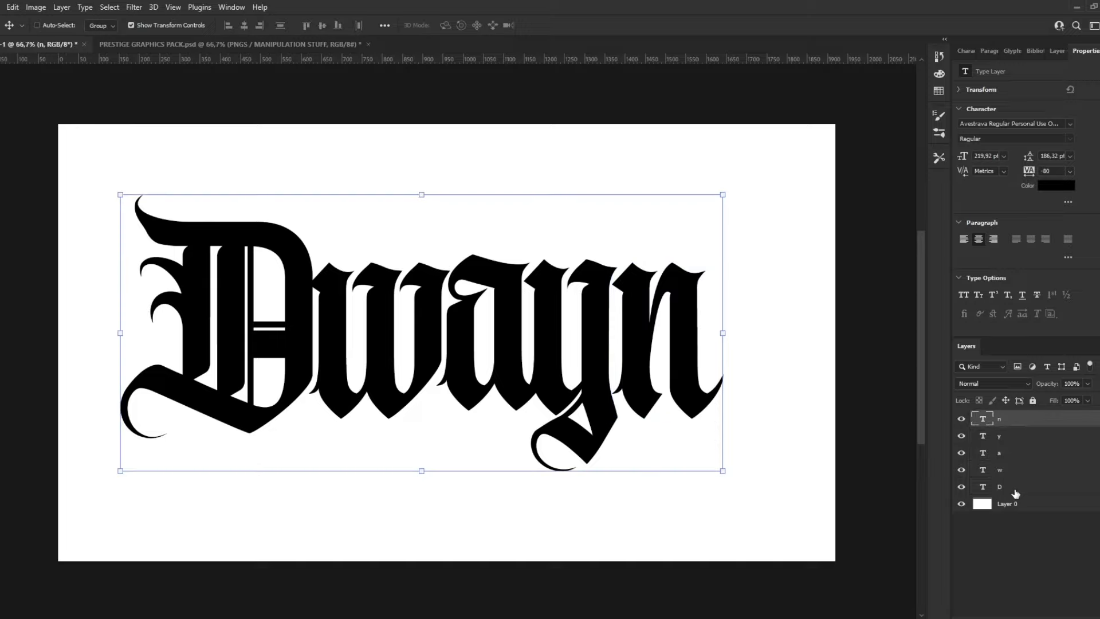
right_click(1025, 461)
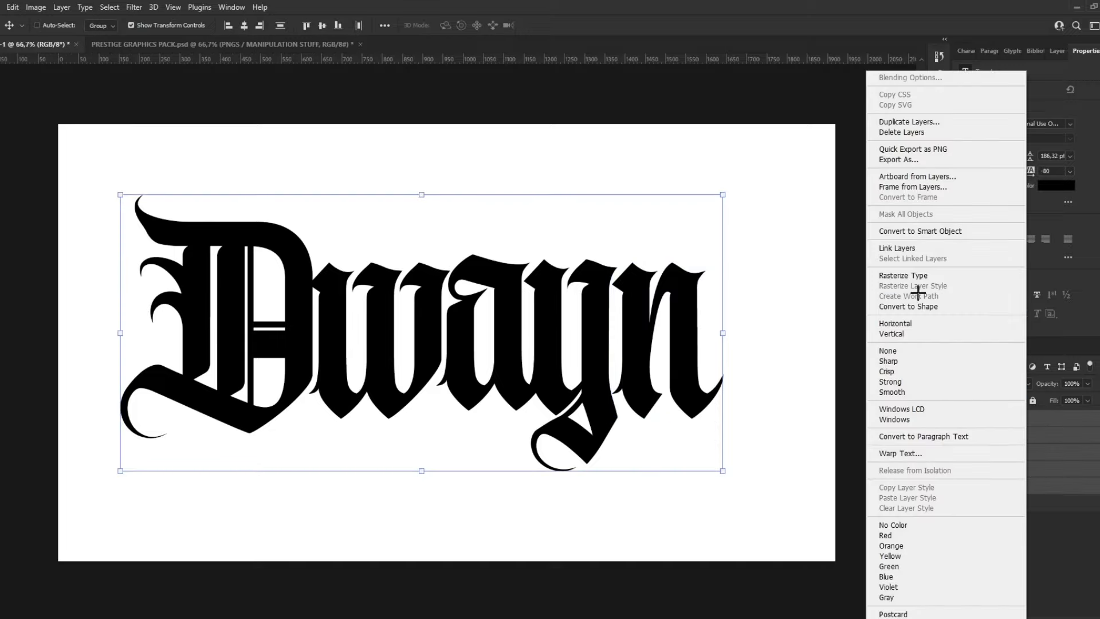
left_click(900, 235)
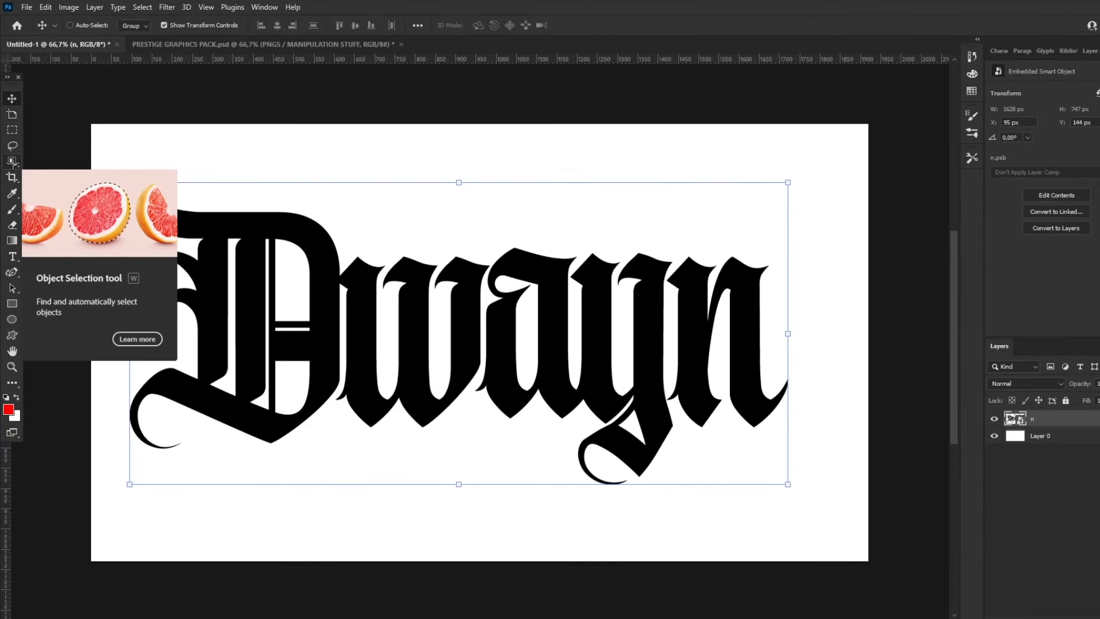
Select all the black lettering with the Quick Selection tool, using a brush size of 670.
left_click(13, 163)
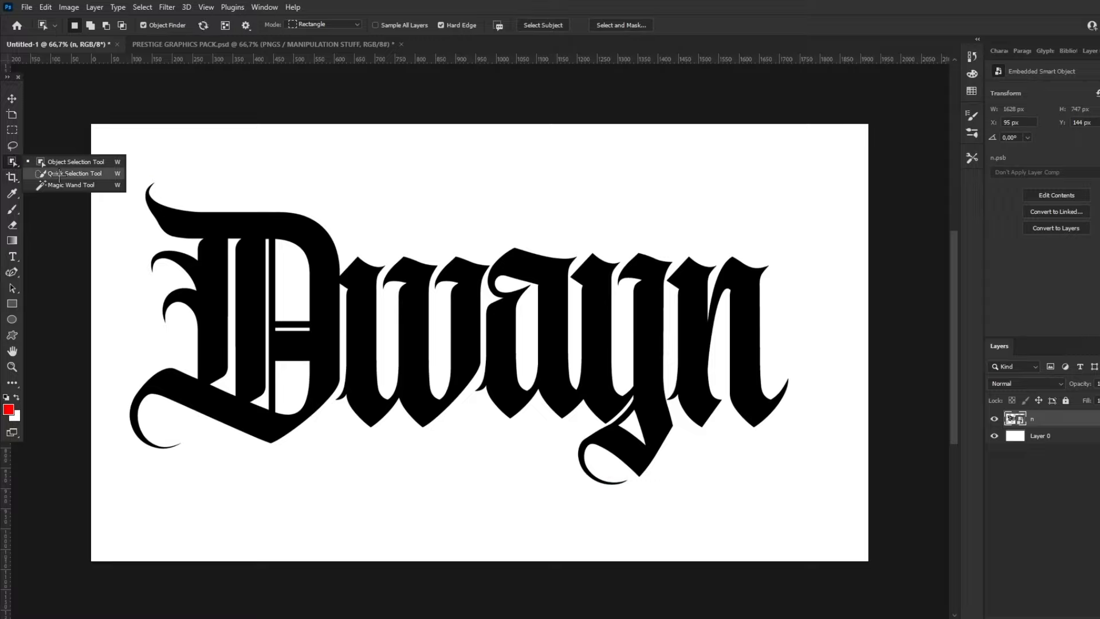
key("shift+w")
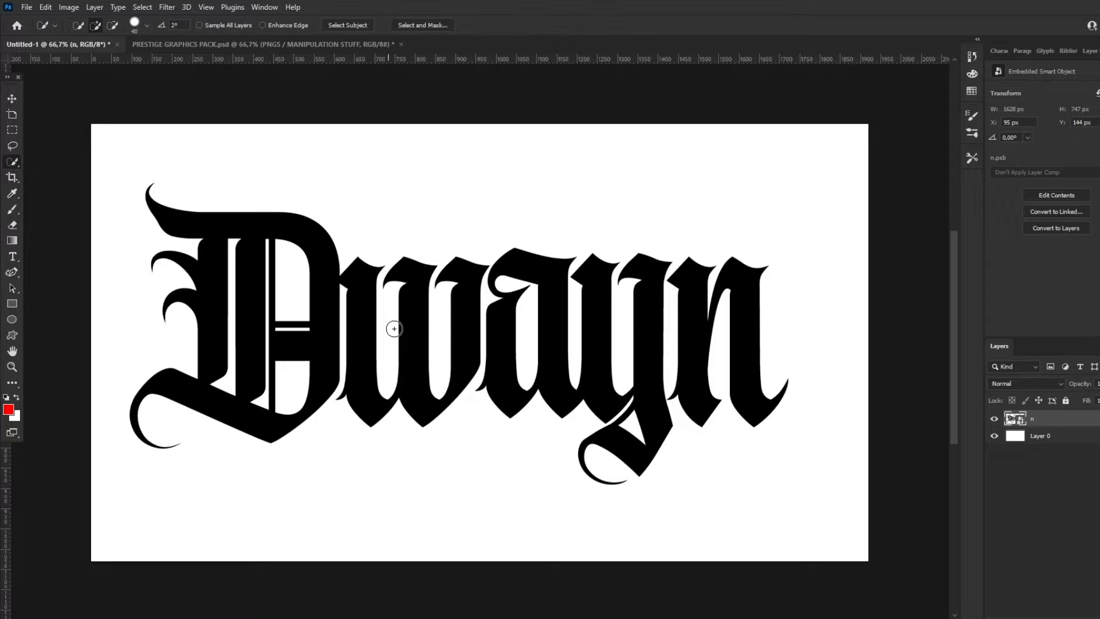
mouse_move(429, 335)
right_mouse_down("alt")
mouse_move(415, 346)
mouse_move(437, 342)
right_mouse_up("alt")
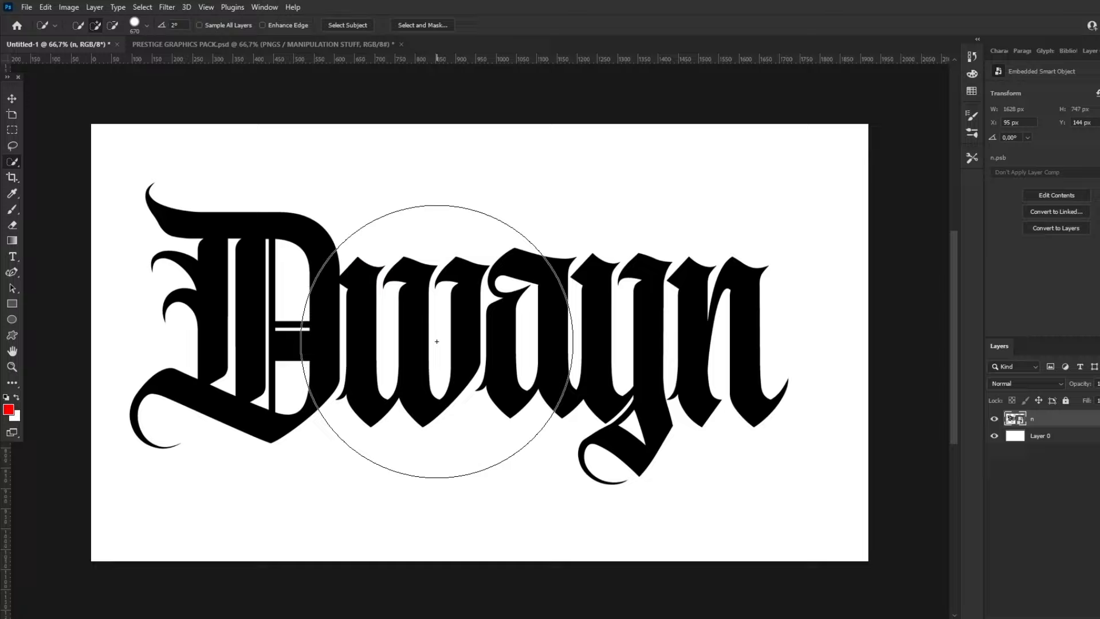
mouse_move(313, 323)
left_mouse_down()
mouse_move(644, 344)
mouse_move(184, 307)
mouse_move(209, 355)
mouse_move(594, 363)
left_mouse_up()
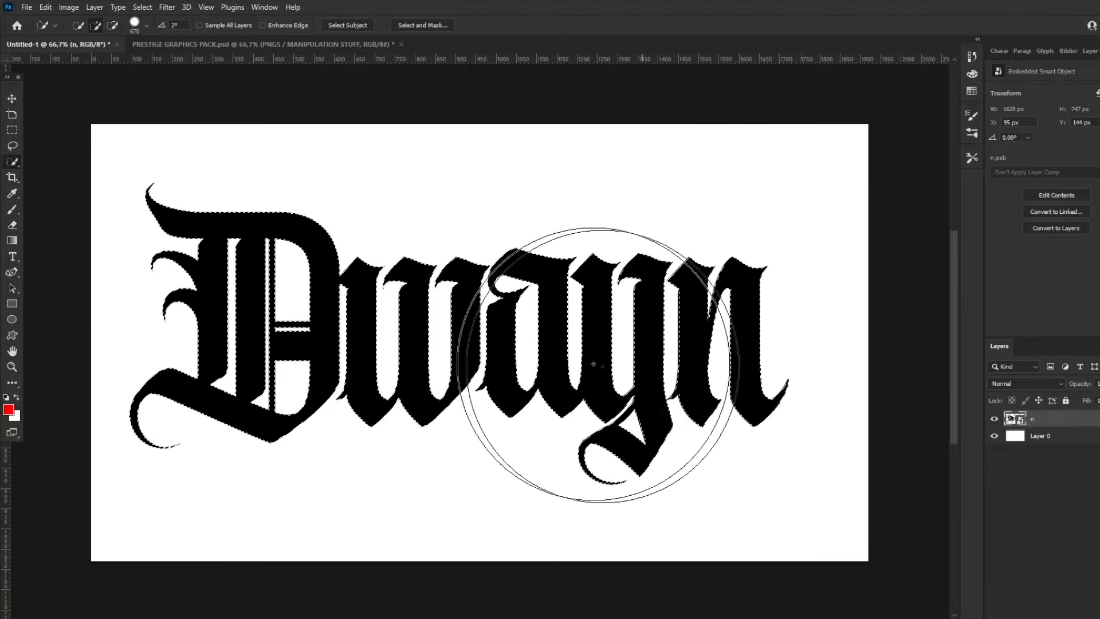
Make a work path from the lettering selection with a tolerance of 2.0 pixels.
right_click(465, 312)
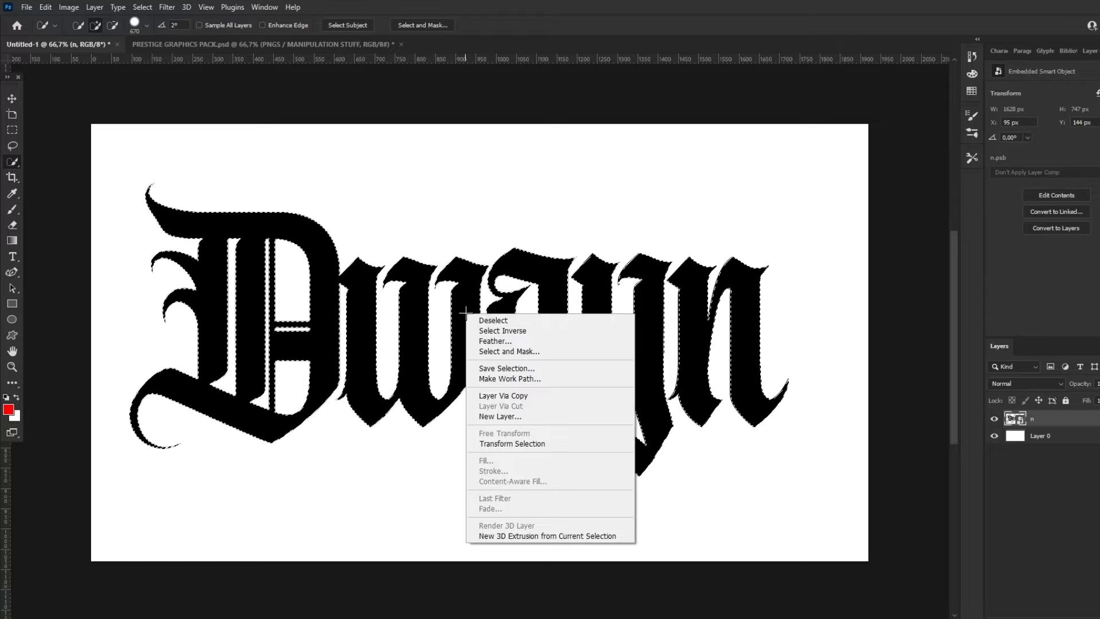
left_click(510, 378)
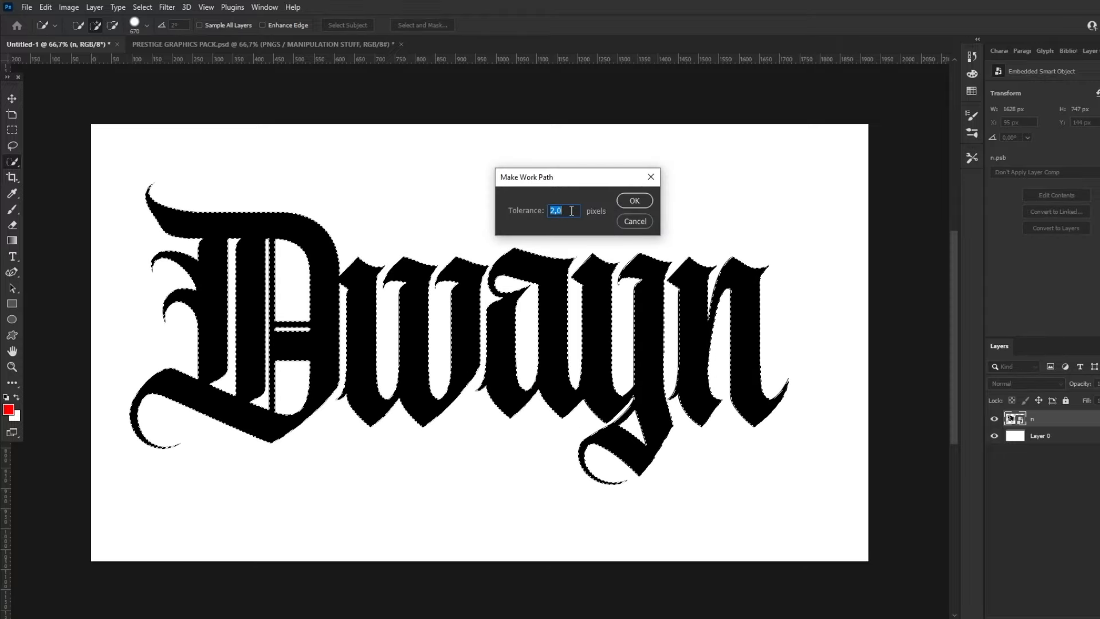
left_click(635, 199)
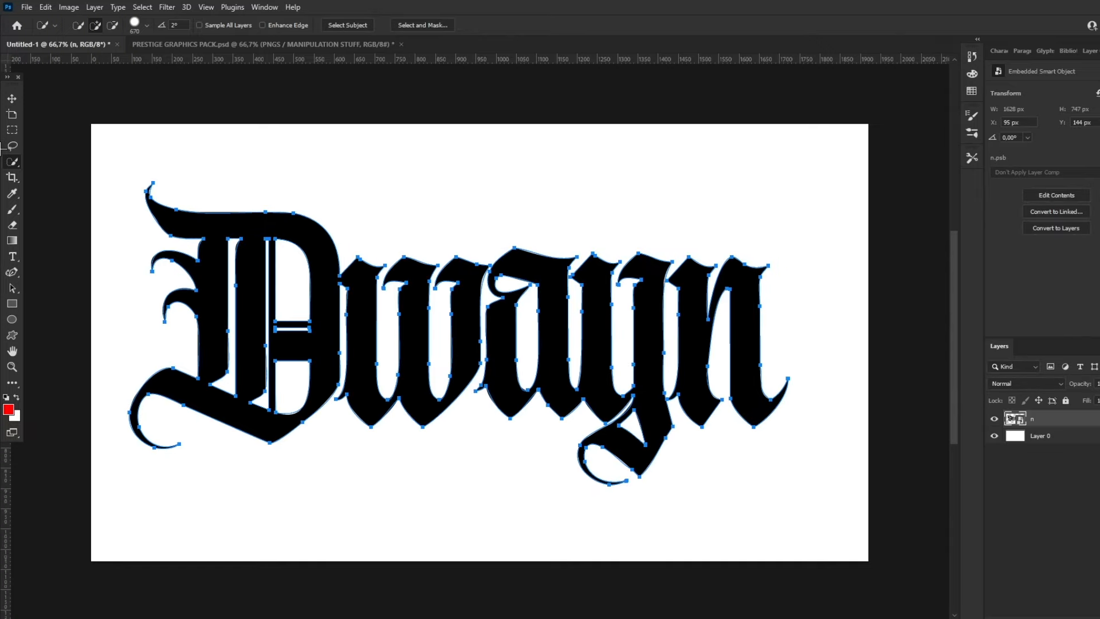
Export the work path as an Illustrator file named dwayn in the Pobrane folder.
left_click(27, 7)
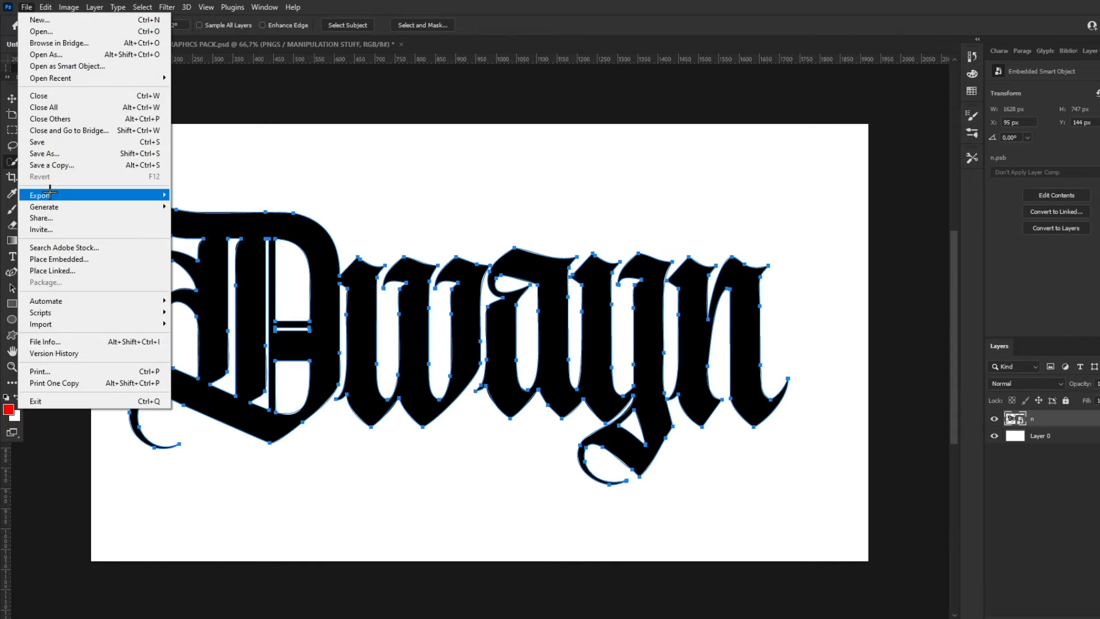
mouse_move(49, 195)
left_click(232, 358)
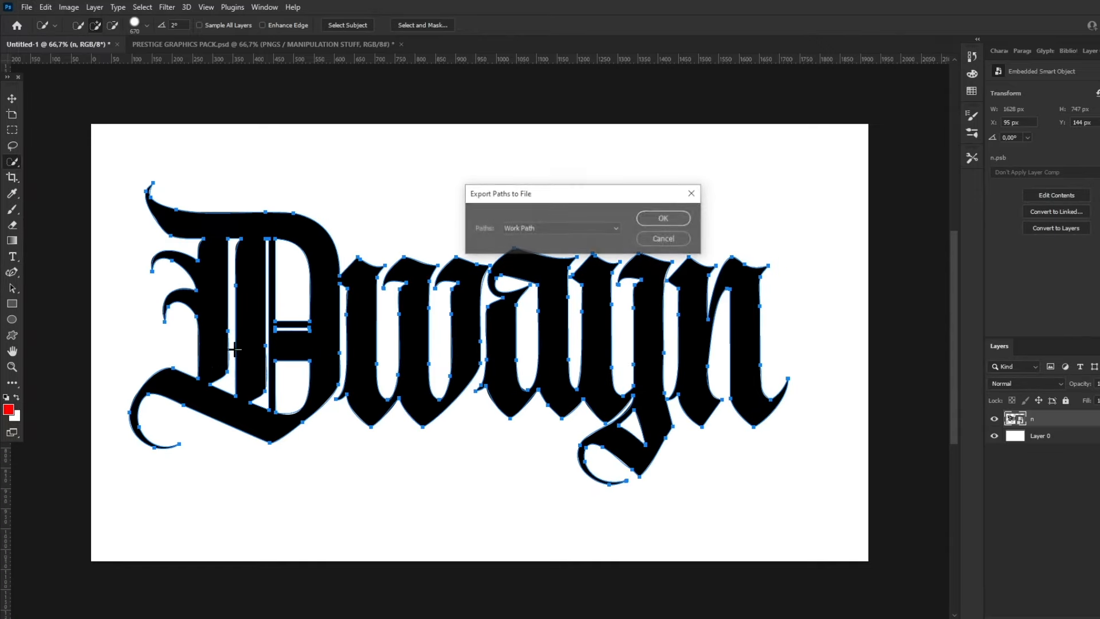
left_click(657, 218)
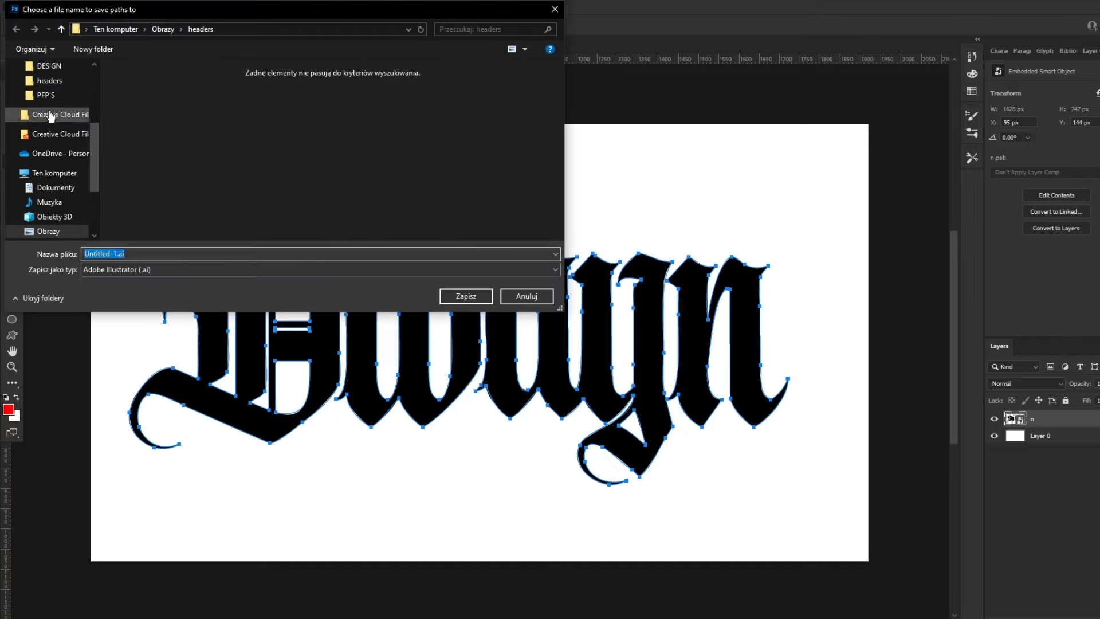
left_click(45, 90)
left_click(148, 254)
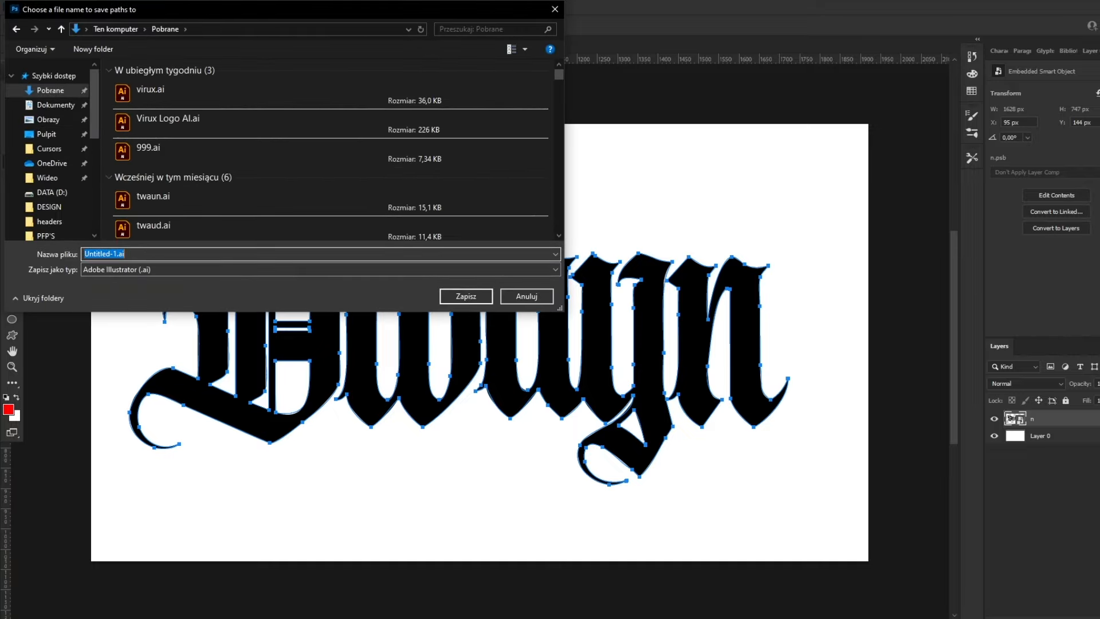
type("dwayn")
key("Return")
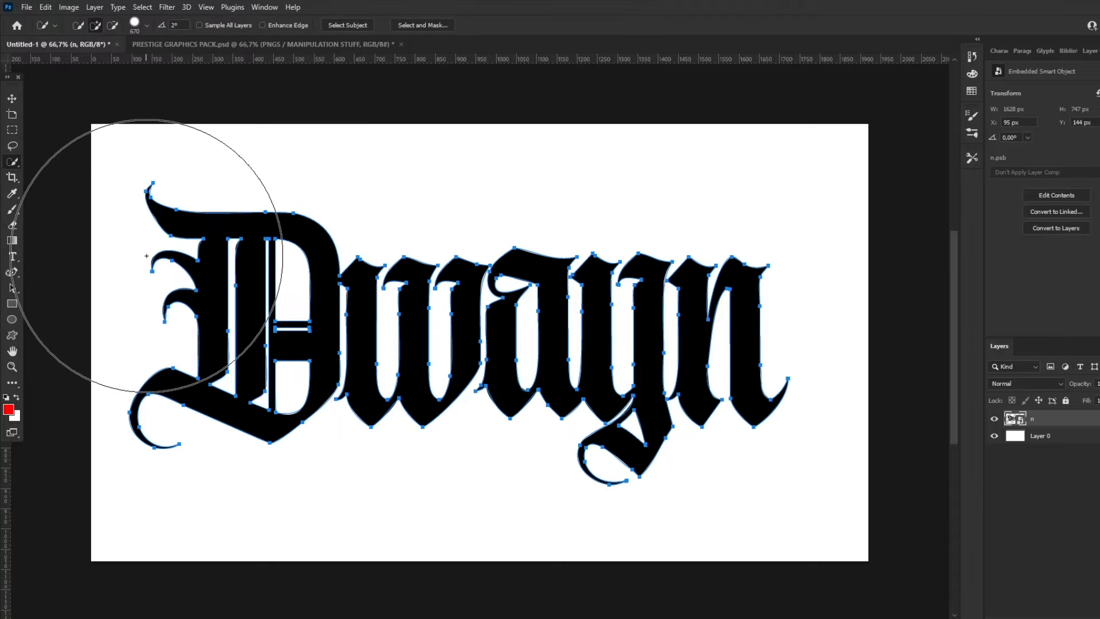
left_click(12, 98)
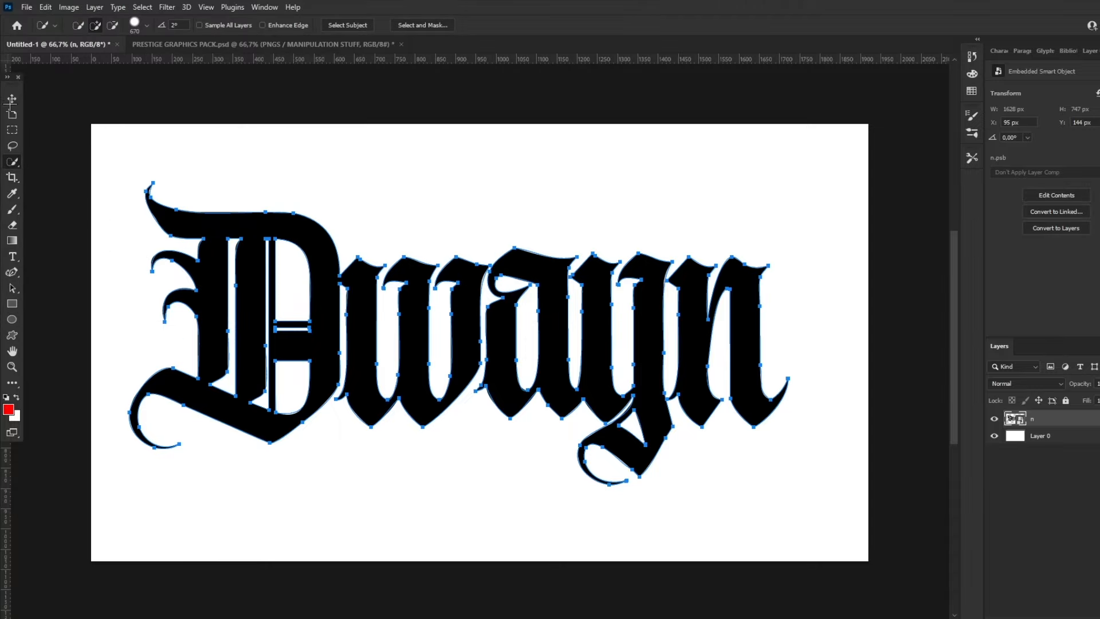
Open NAXZZ 3D TEXT LIGHTROOM.c4d in Cinema 4D and merge dwayn.ai from the Pobrane folder into the scene.
right_click(368, 617)
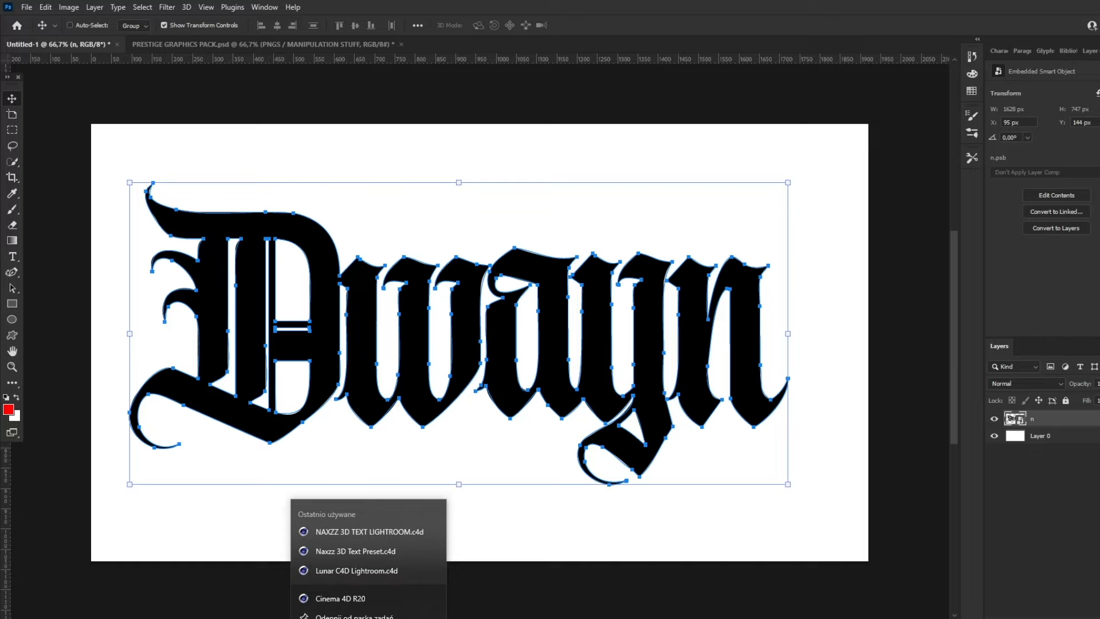
left_click(392, 530)
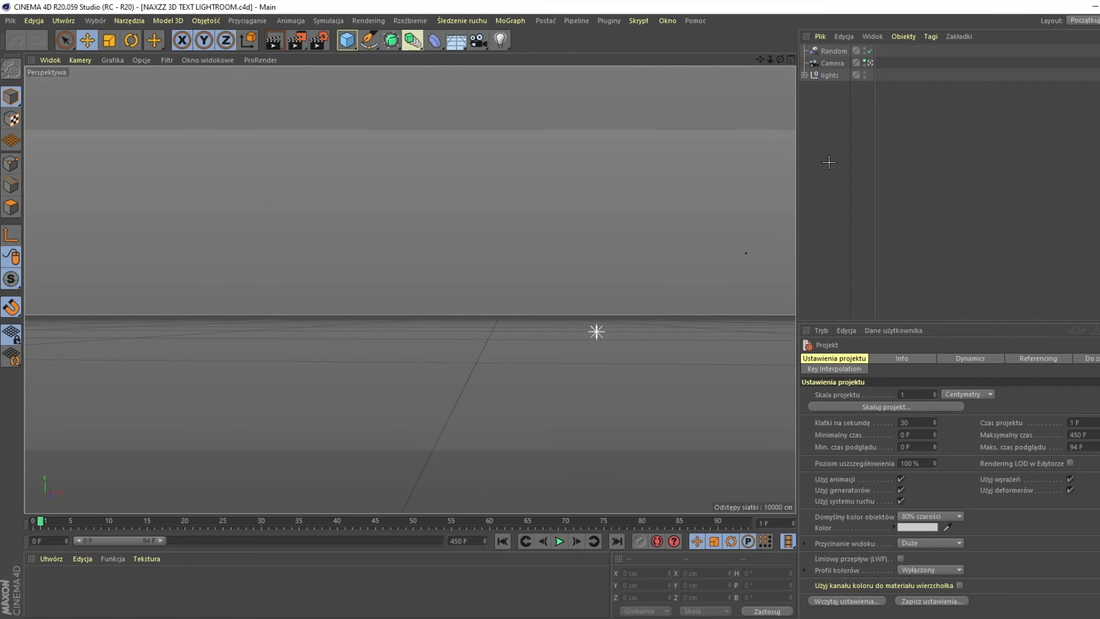
left_click(819, 36)
left_click(833, 51)
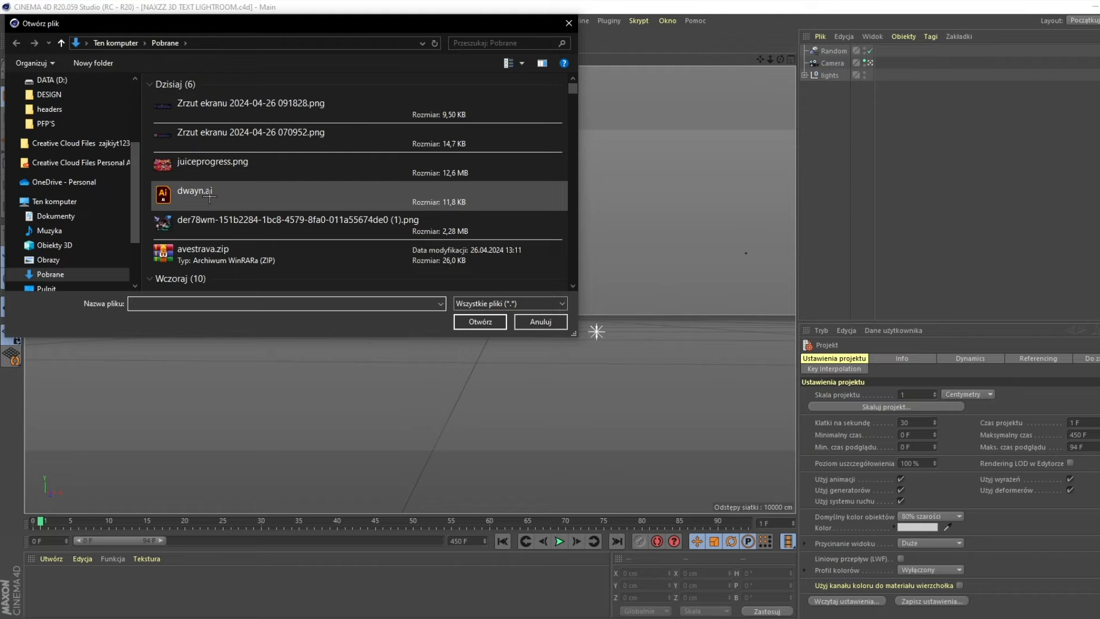
double_click(210, 197)
left_click(165, 326)
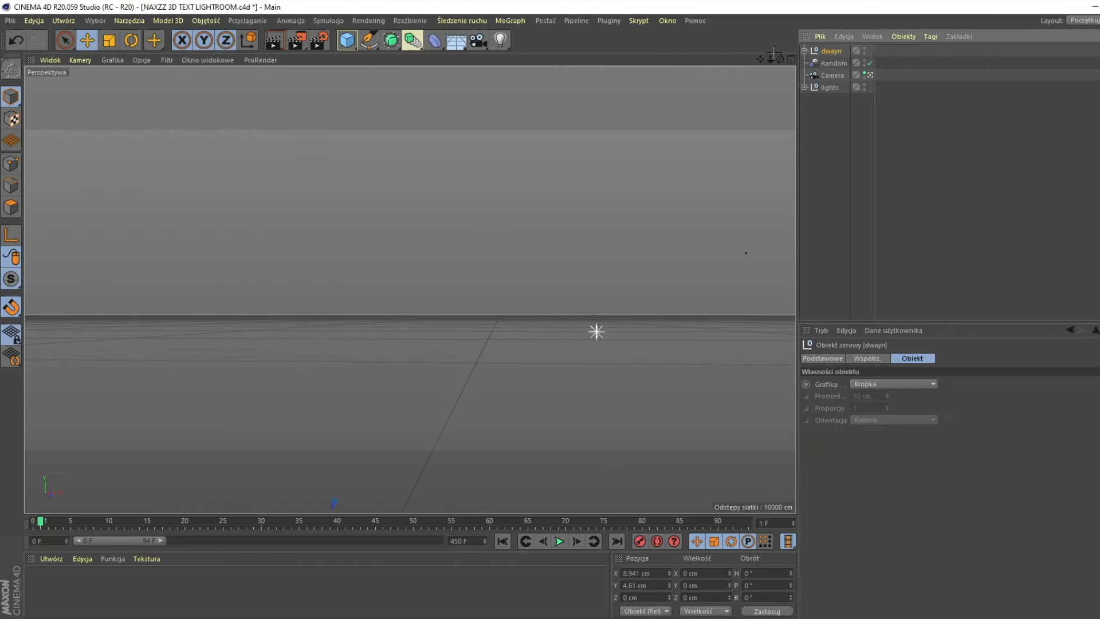
Move the imported dwayn lettering up and towards the camera, to about X 315 cm, Y 844 cm, Z -485 cm.
left_click_drag(780, 59, 694, 109)
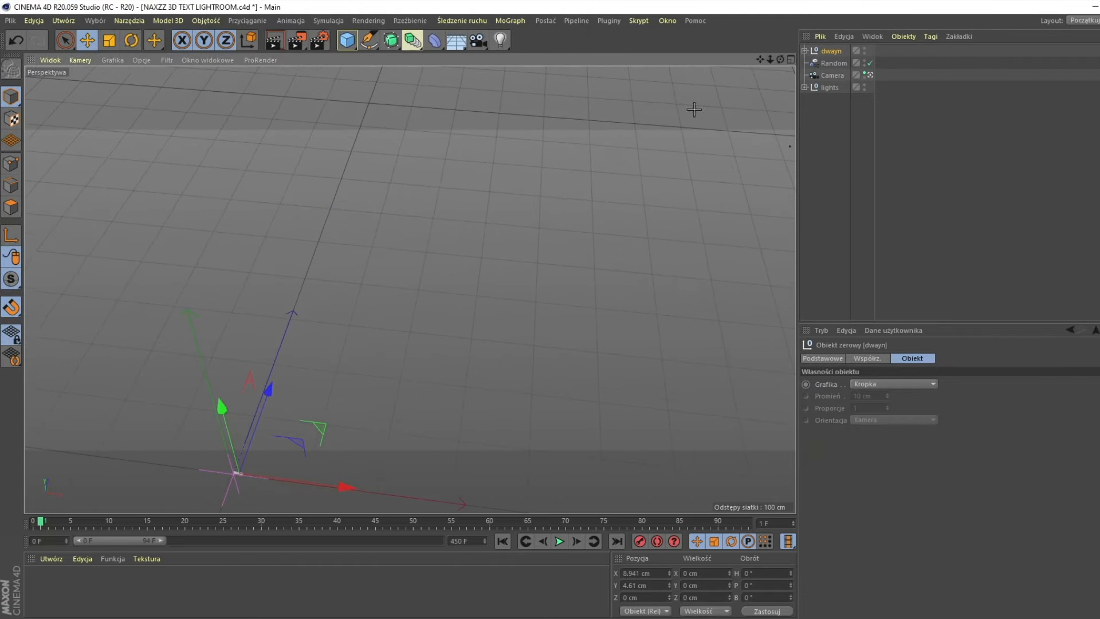
left_click_drag(367, 502, 291, 456)
left_click_drag(249, 491, 146, 89)
left_click_drag(269, 196, 544, 213)
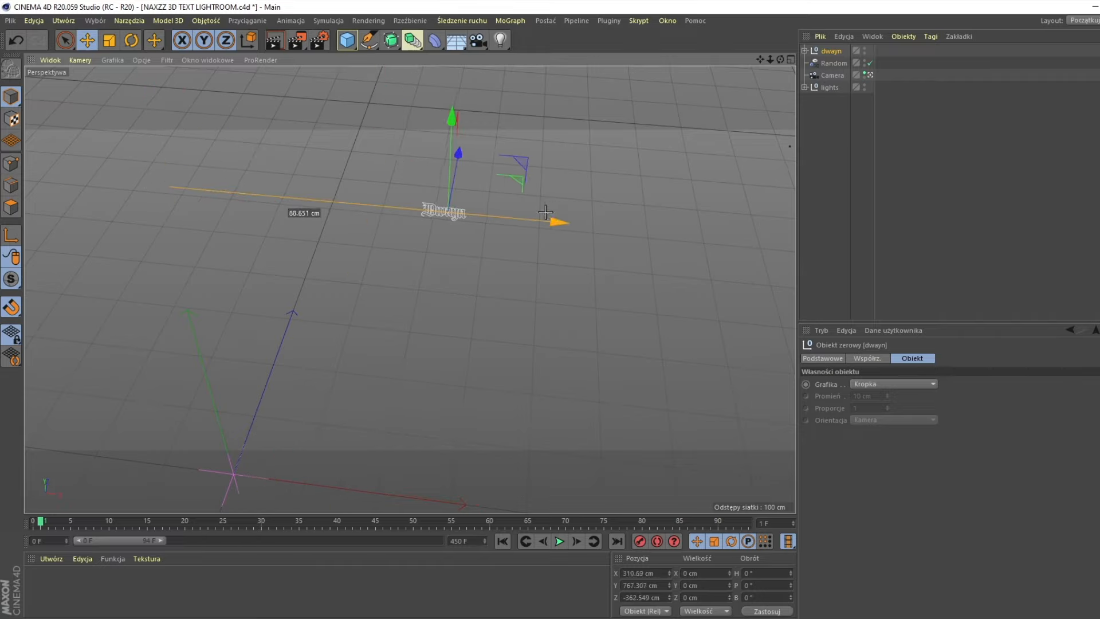
left_click_drag(457, 153, 420, 114)
left_click_drag(409, 141, 374, 258)
left_click_drag(469, 332, 504, 336)
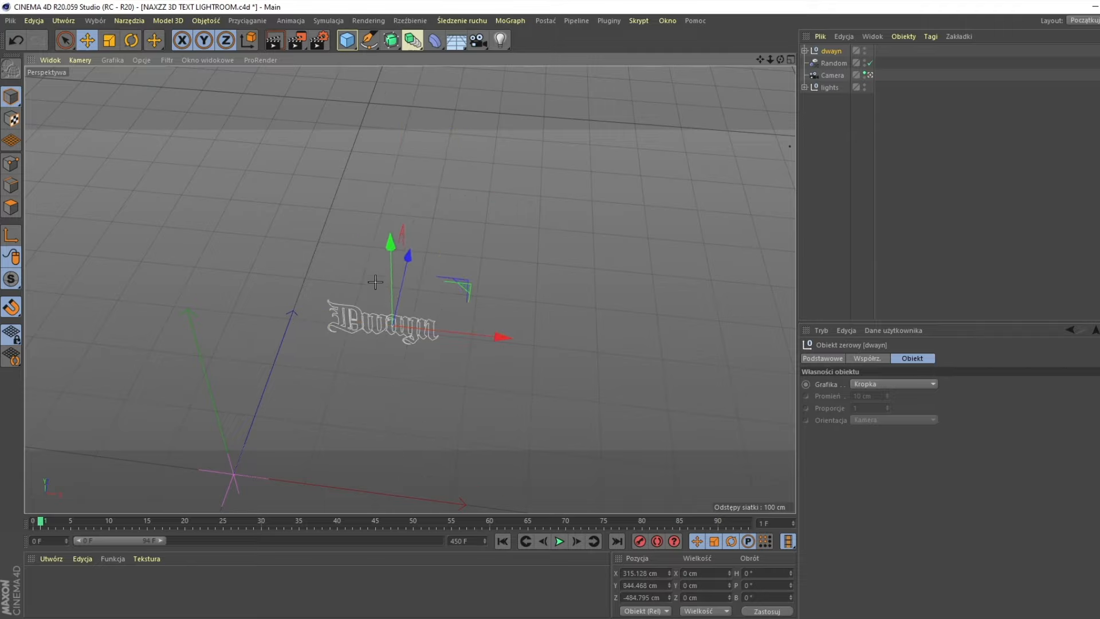
Add an Extrude object, nest the dwayn splines inside it and enable hierarchical extrusion.
scroll(383, 305, "up", 2)
left_click_drag(760, 60, 410, 290)
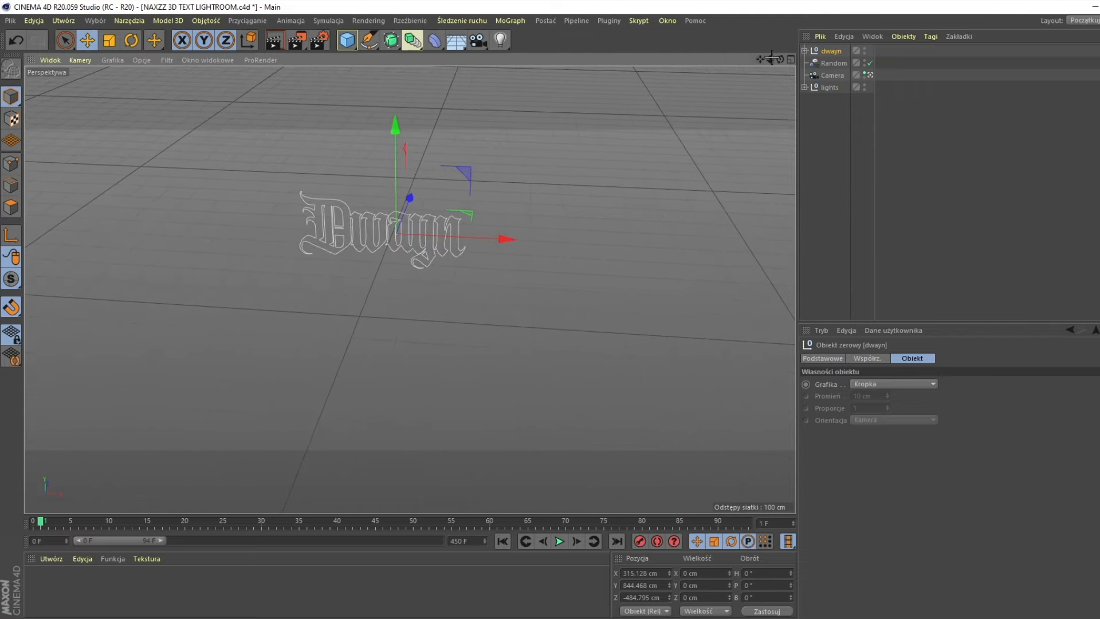
scroll(347, 239, "up", 4)
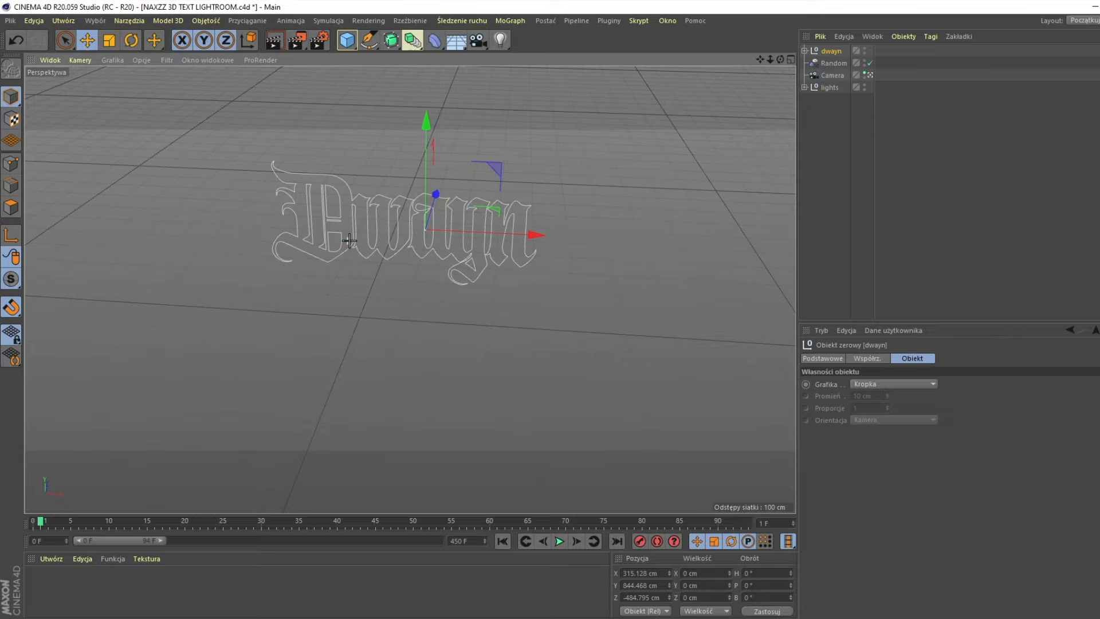
scroll(352, 241, "up", 3)
left_click_drag(780, 59, 410, 290)
left_click_drag(783, 58, 411, 290)
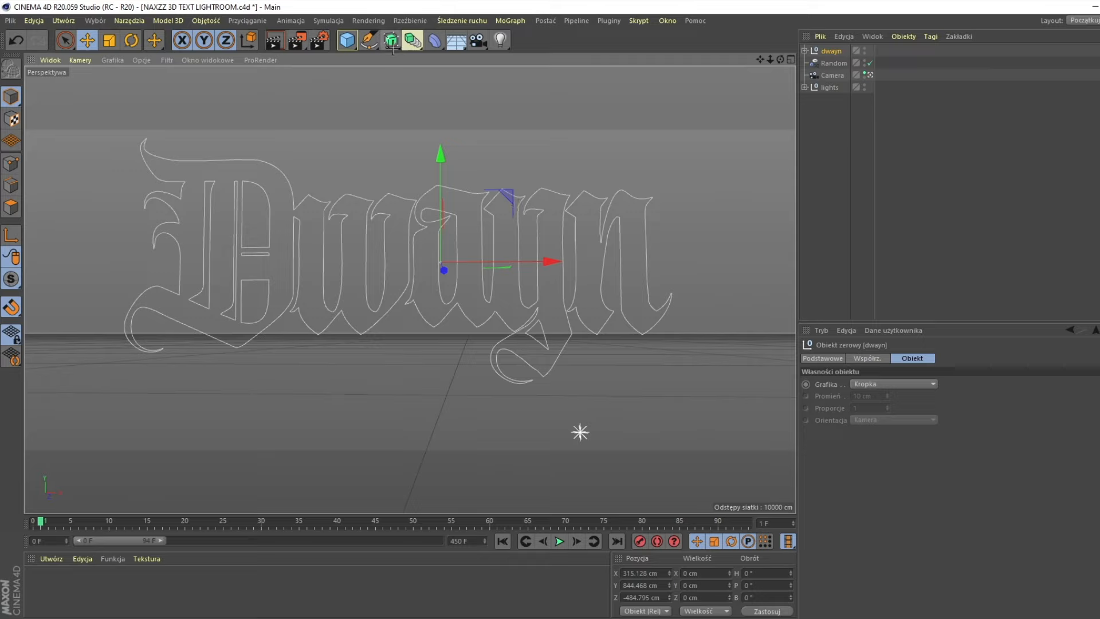
left_click(413, 41)
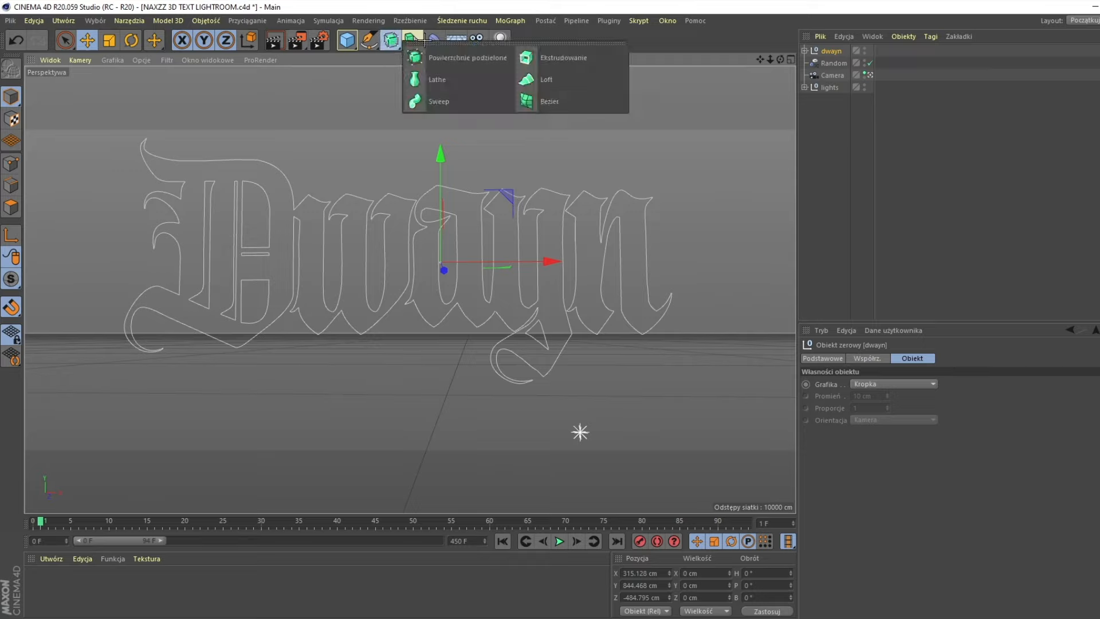
left_click(578, 58)
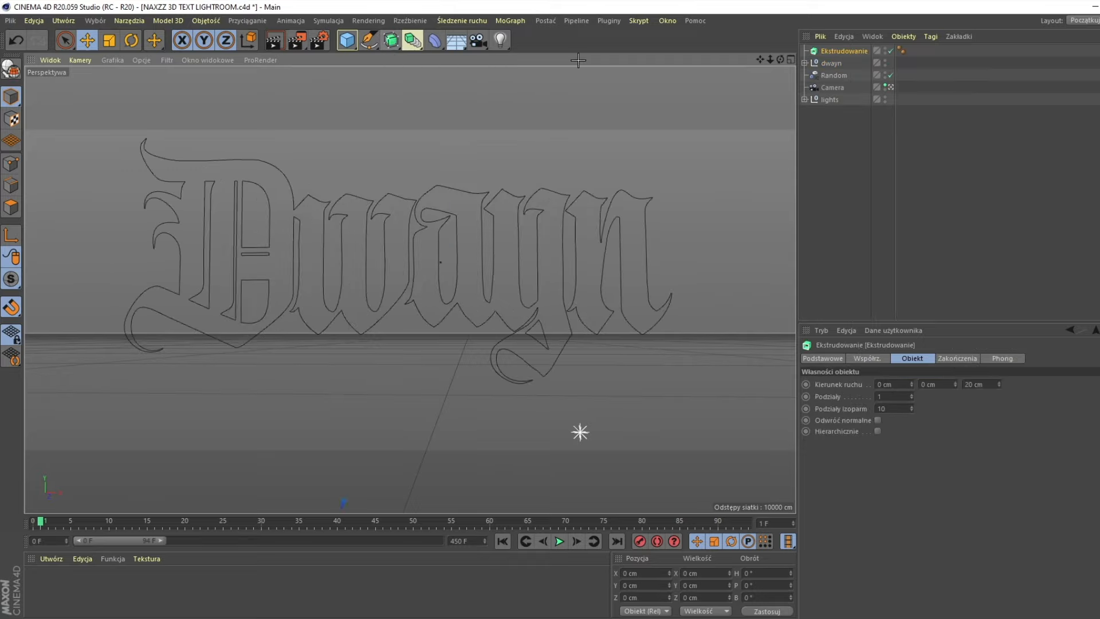
left_click_drag(830, 65, 840, 57)
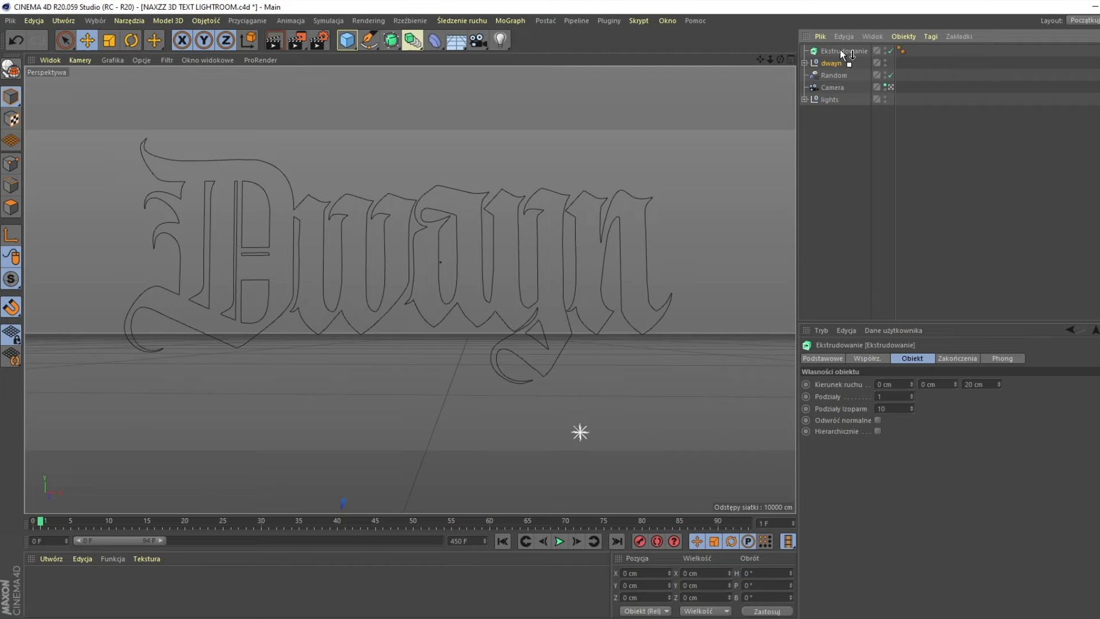
left_click_drag(840, 49, 841, 50)
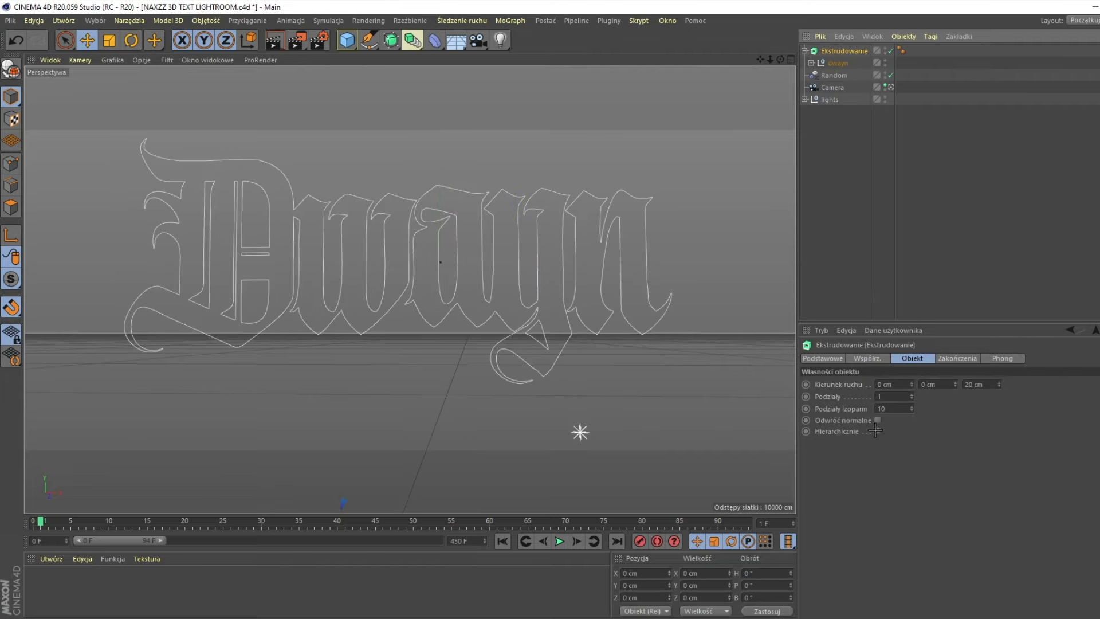
left_click(878, 431)
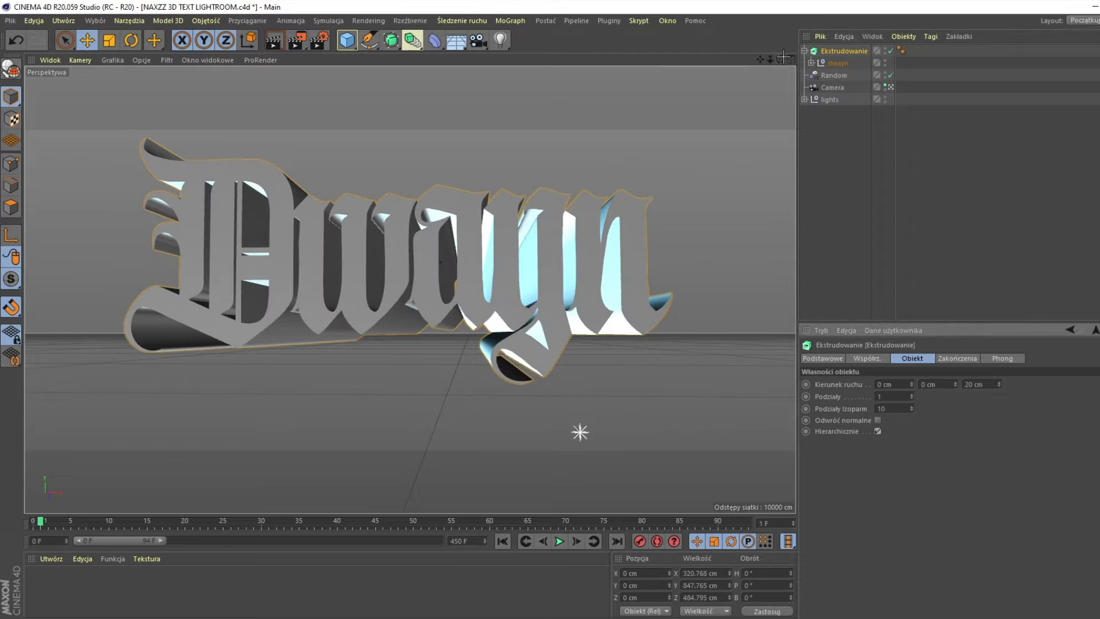
Tilt the dwayn splines to a pitch of about -5.3° with a 0.6° bank, undoing the surplus rotations.
left_click_drag(780, 59, 756, 71)
left_click_drag(768, 470, 734, 450)
left_click_drag(781, 60, 780, 59)
left_click(838, 63)
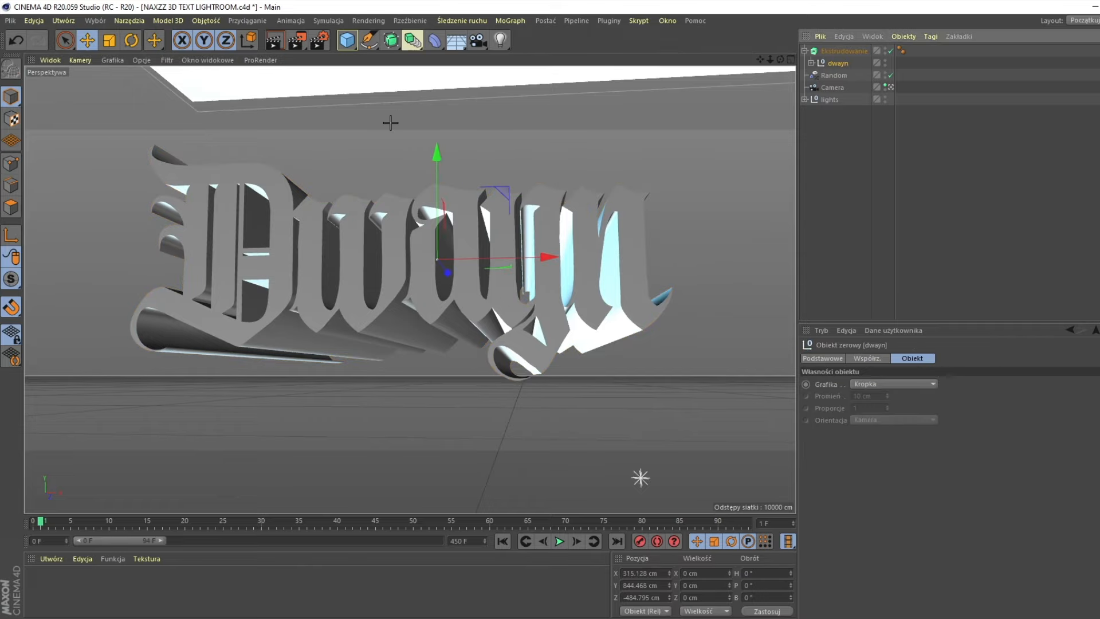
left_click(132, 40)
left_click_drag(441, 258, 432, 236)
key("ctrl+z")
key("ctrl+z")
Reduce the Extrude object's Z movement to 6 cm.
left_click_drag(780, 59, 755, 62)
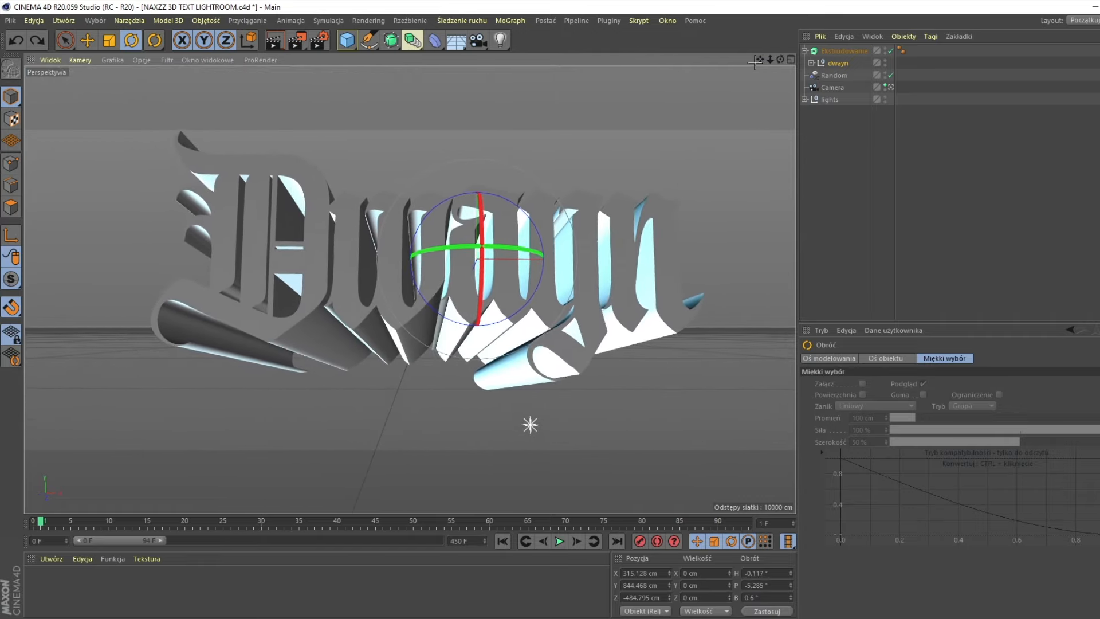
left_click(845, 52)
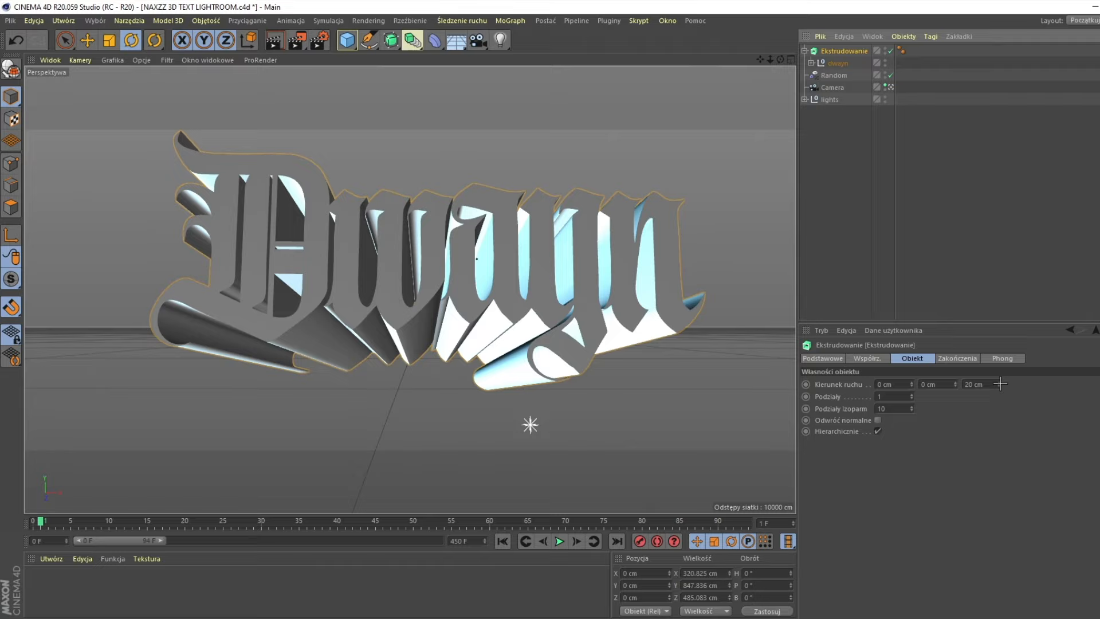
left_click_drag(1000, 384, 992, 384)
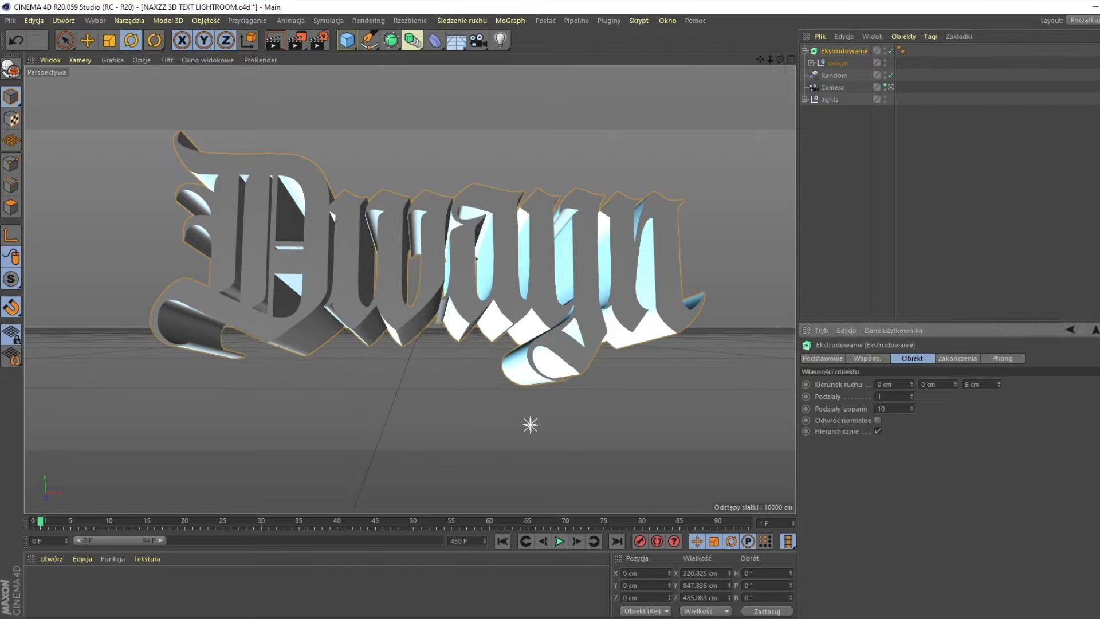
Rotate the dwayn splines to a heading of about 19°, a pitch of about -23.3° and a bank of about 0.4°.
left_click(821, 64)
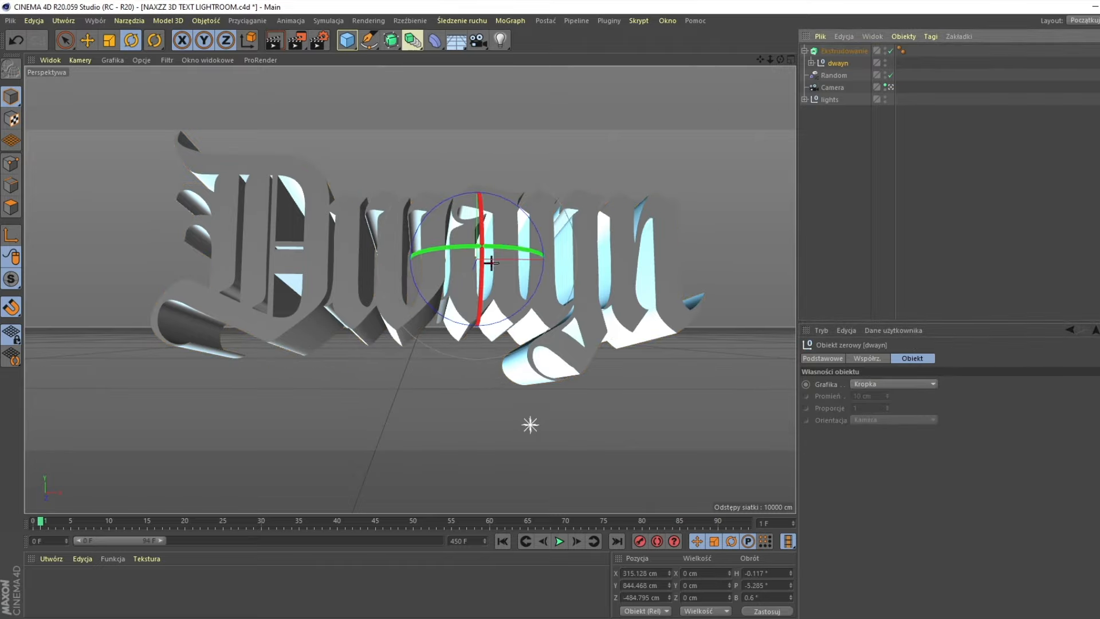
left_click_drag(490, 264, 573, 194)
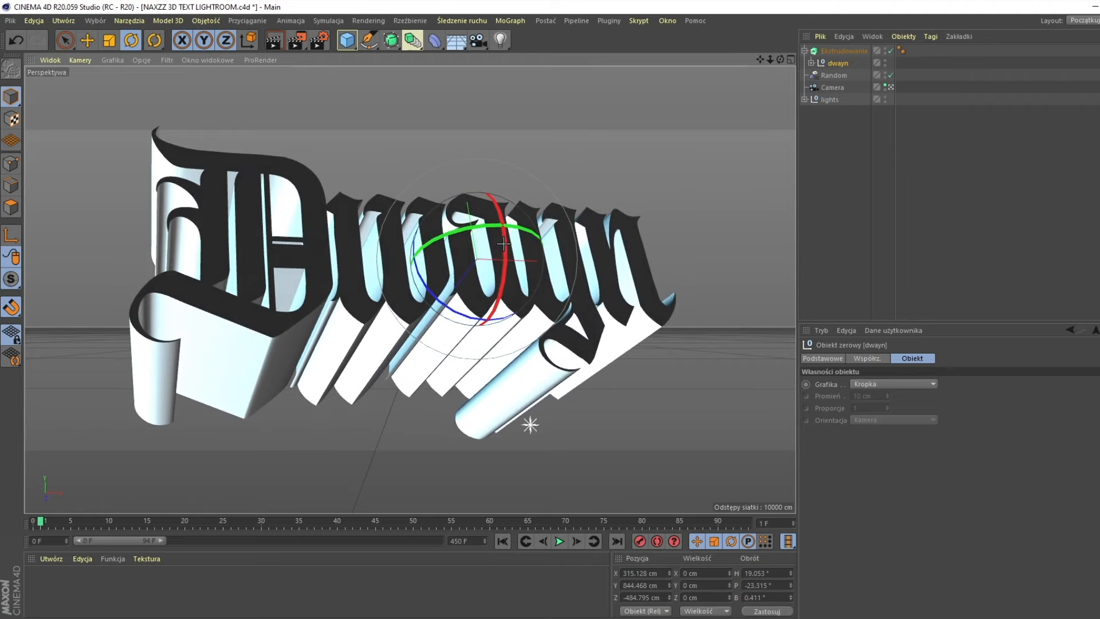
mouse_move(759, 59)
left_mouse_down()
mouse_move(737, 73)
mouse_move(772, 69)
mouse_move(759, 55)
left_mouse_up()
scroll(528, 126, "down", 1)
Set the Extrude object's Z movement to 3 cm.
left_click(844, 51)
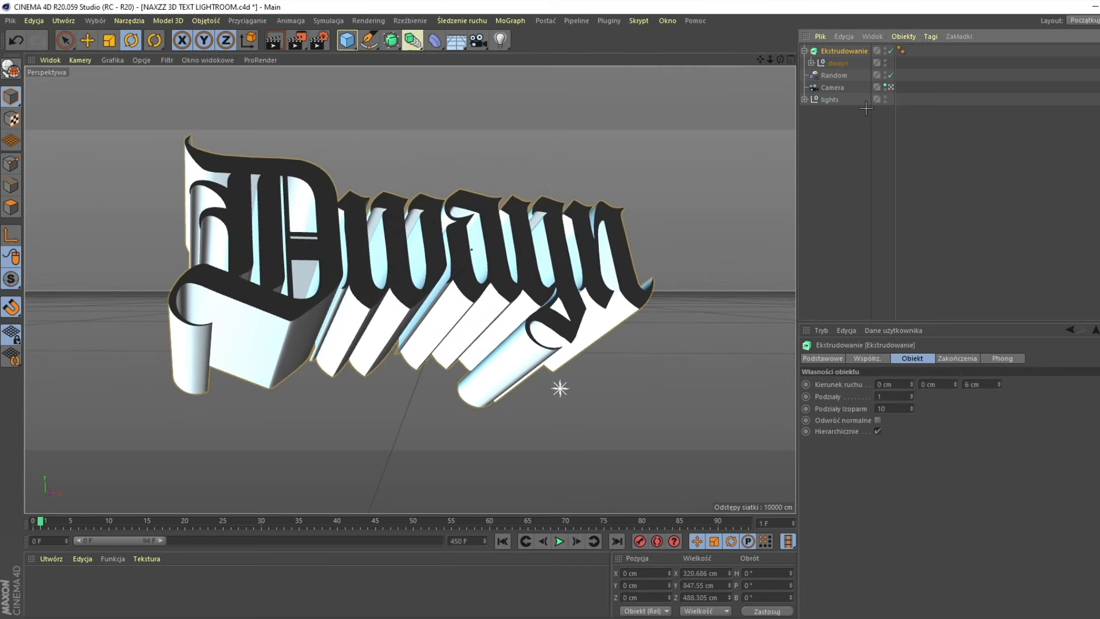
double_click(985, 385)
type("3")
key("Return")
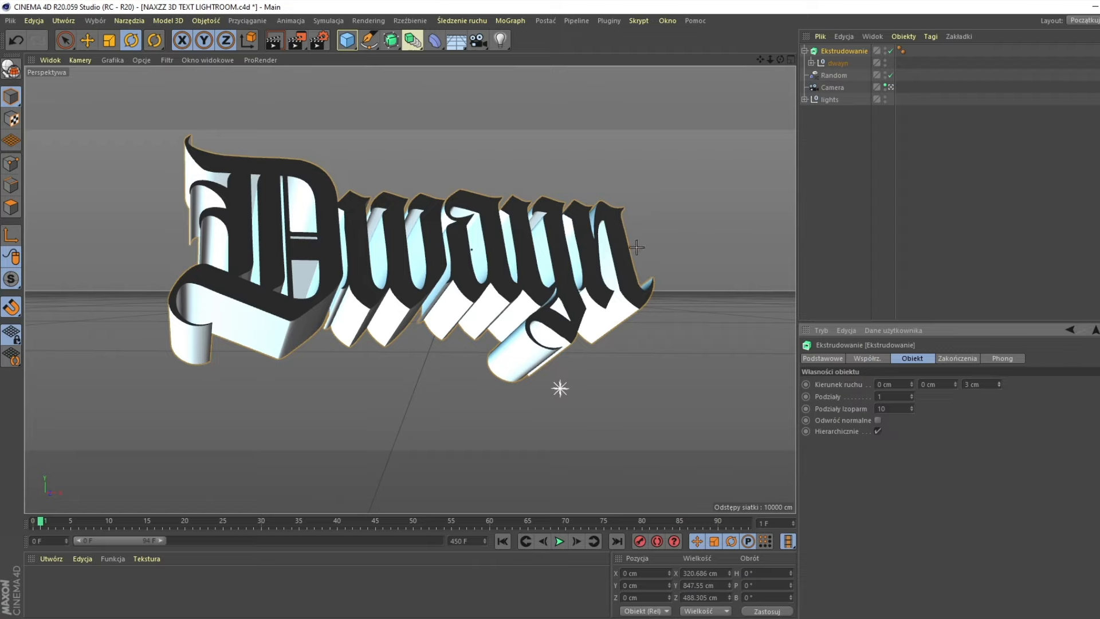
scroll(457, 244, "up", 1)
left_click_drag(760, 60, 759, 76)
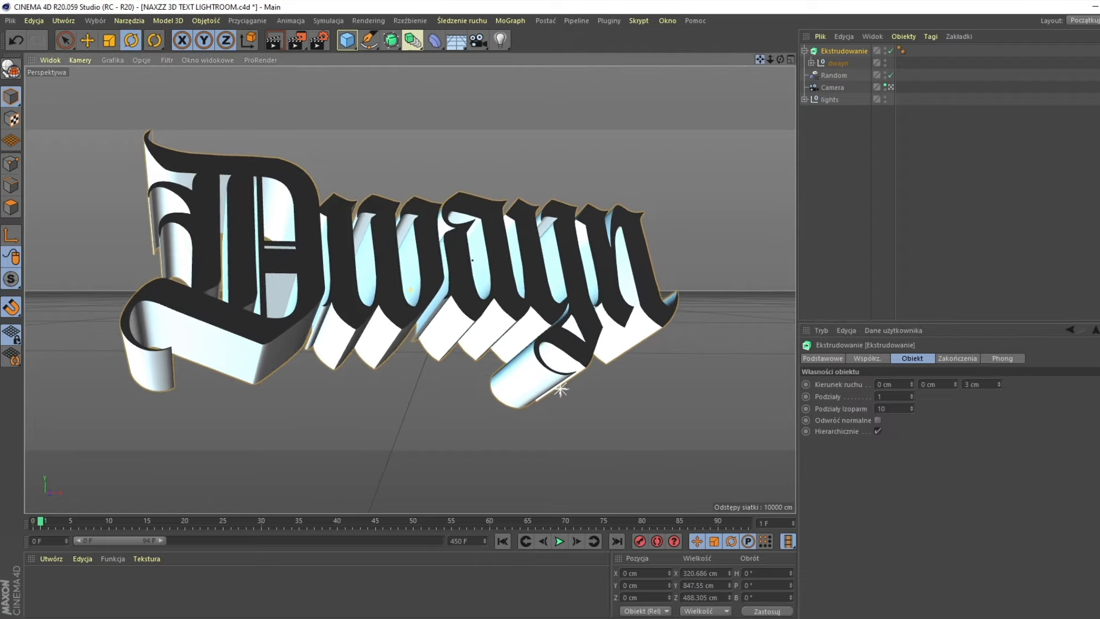
Try a Z movement of 4 cm on the Extrude object and return it to 3 cm.
left_click_drag(984, 385, 921, 374)
type("4")
key("Return")
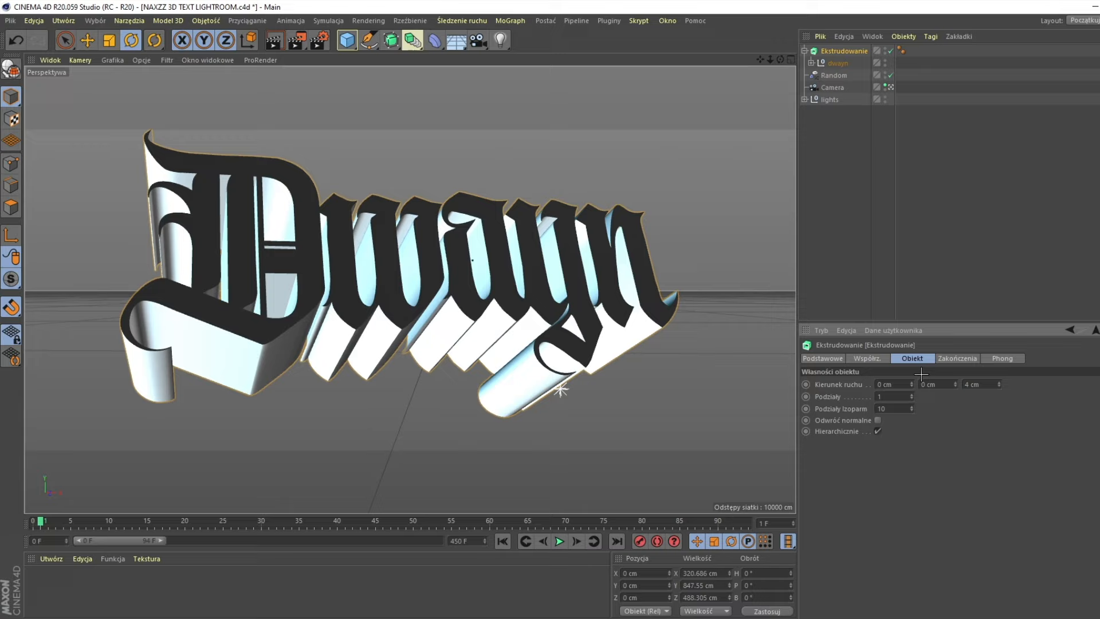
left_click_drag(985, 385, 934, 385)
key("Return")
Render the extruded lettering to the Picture Viewer and inspect the rendered image up close.
left_click_drag(761, 59, 768, 71)
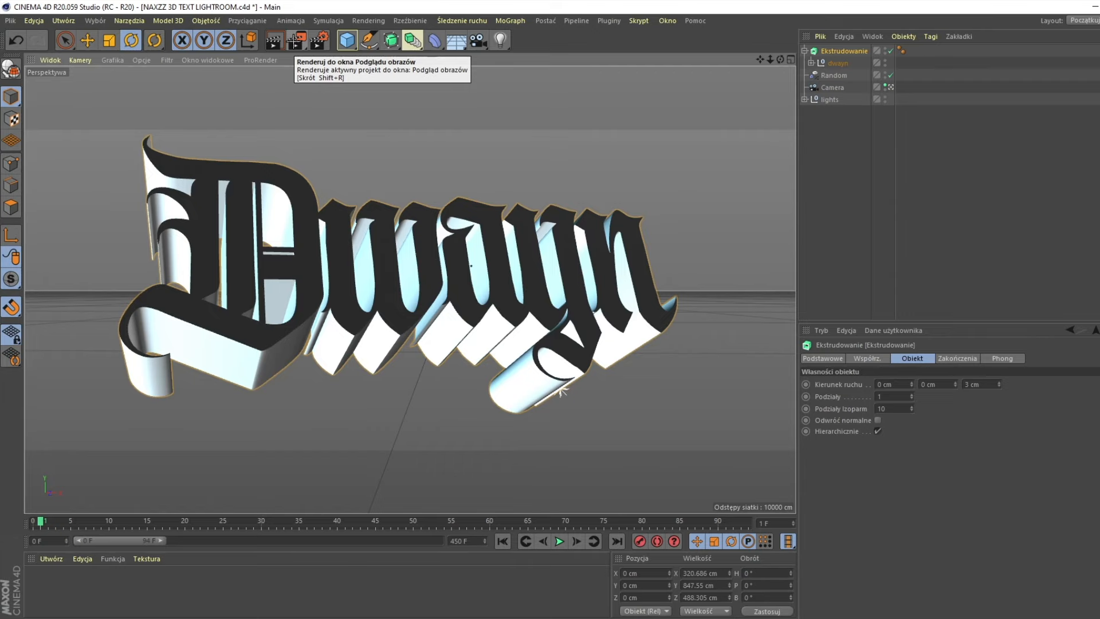
left_click(296, 41)
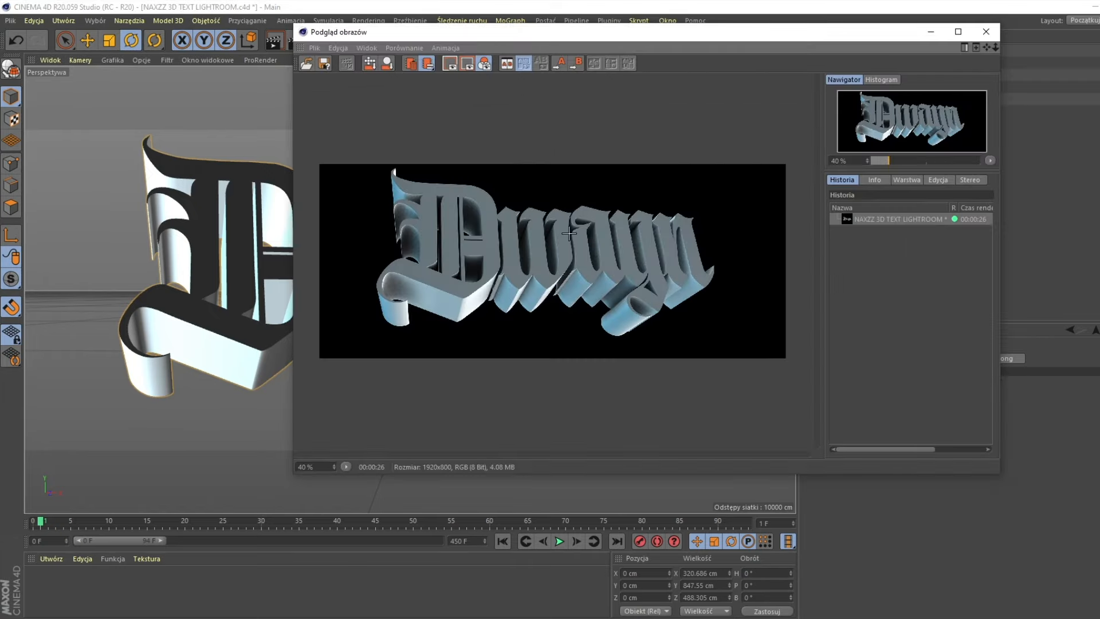
scroll(569, 233, "up", 2)
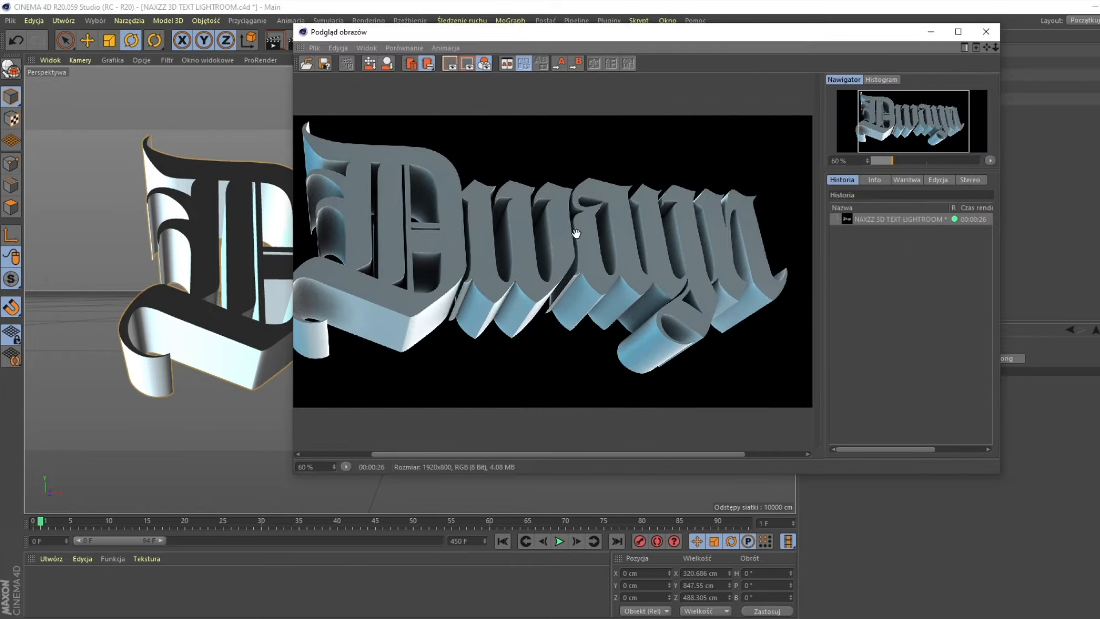
scroll(573, 234, "down", 1)
Save the rendered image as a PNG with alpha channel, named dawayn, on the DATA (D:) drive.
left_click(315, 48)
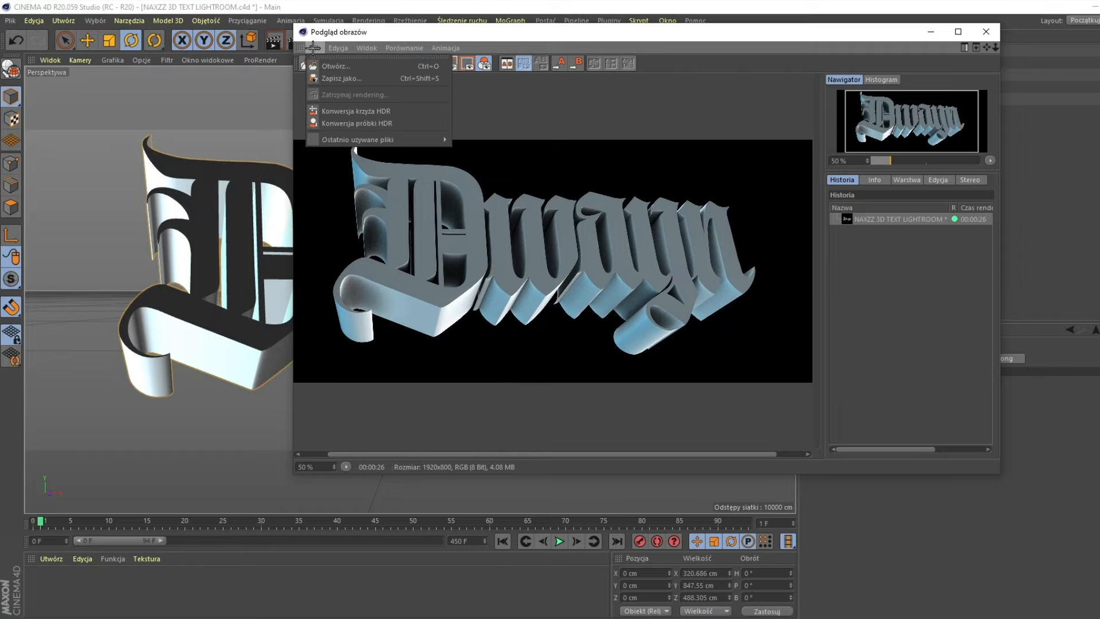
left_click(327, 76)
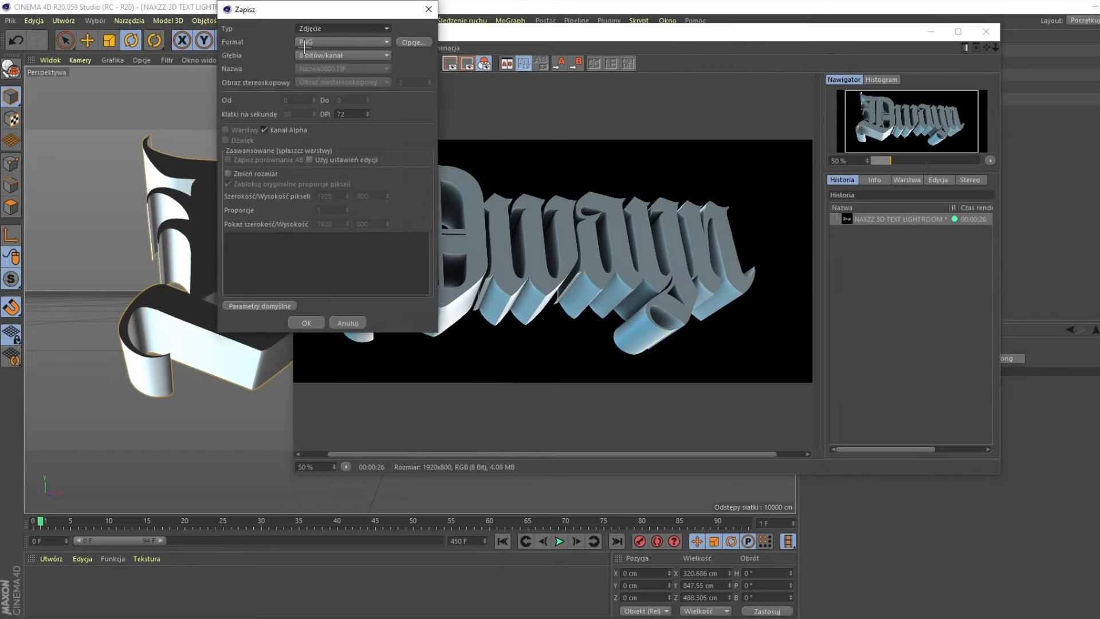
left_click(307, 323)
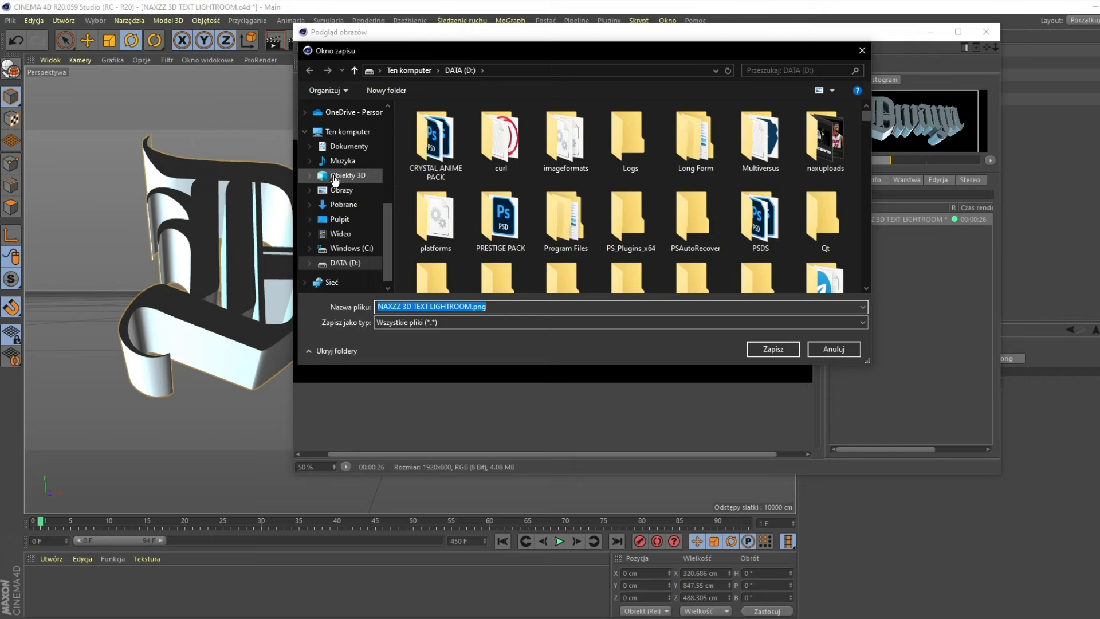
scroll(447, 234, "down", 10)
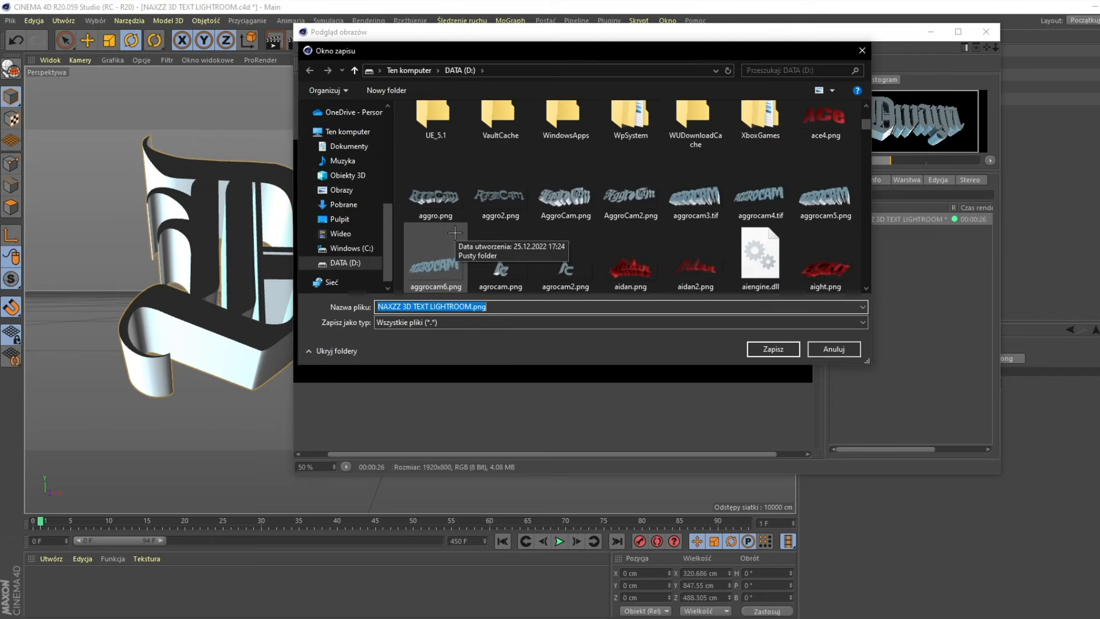
type("dawayn")
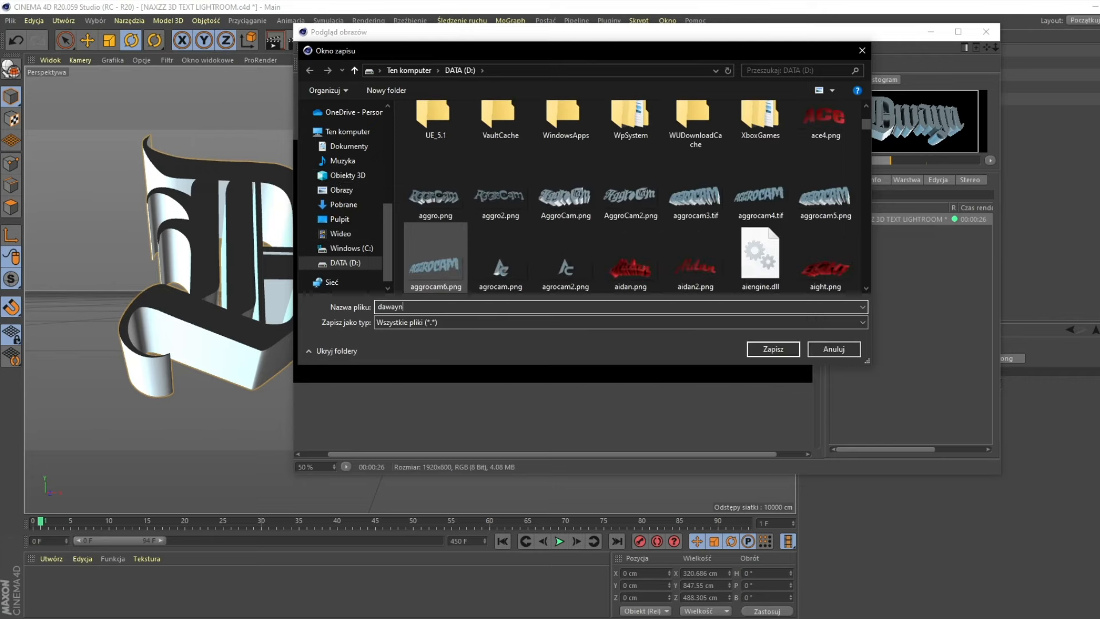
key("Return")
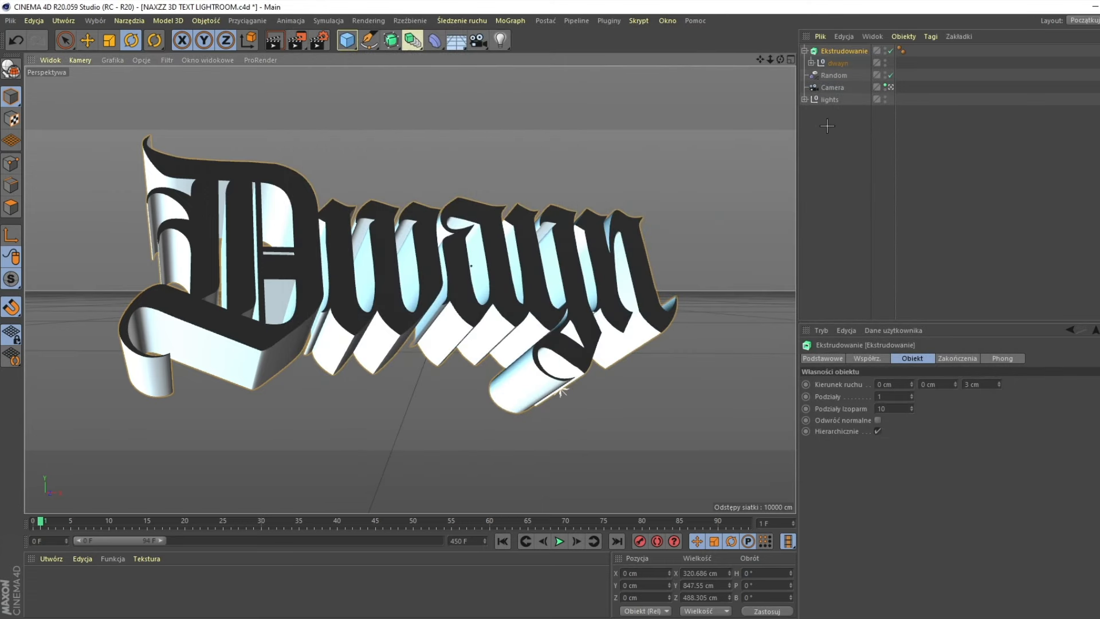
Set the Extrude object's Z movement to 0 cm to leave only the flat letter faces.
left_click(839, 62)
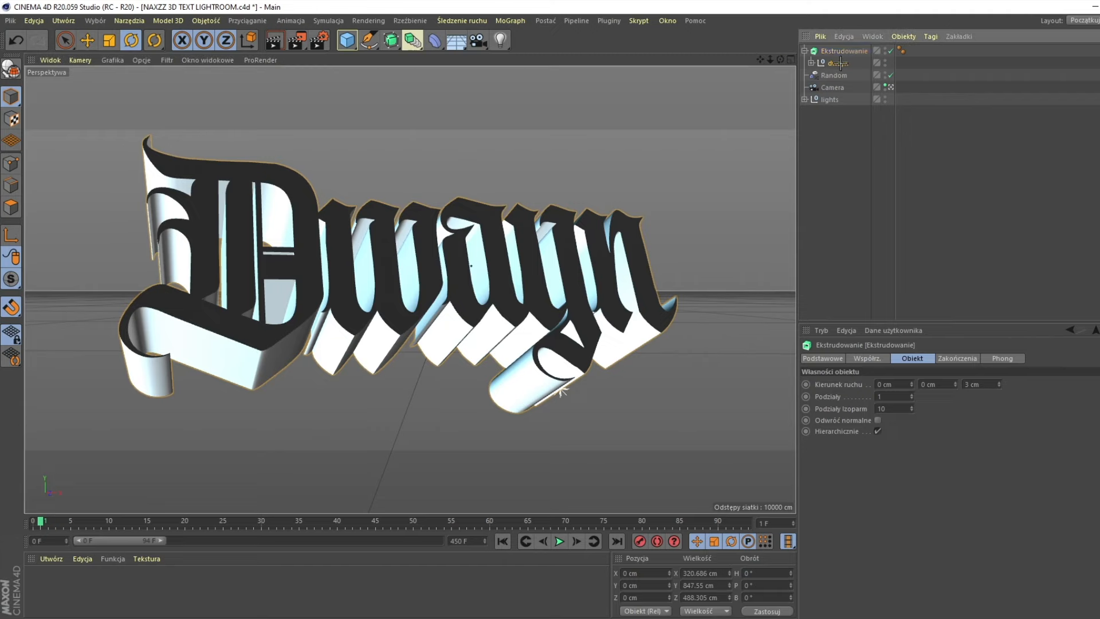
left_click(847, 50)
left_click(989, 385)
type("0")
key("Return")
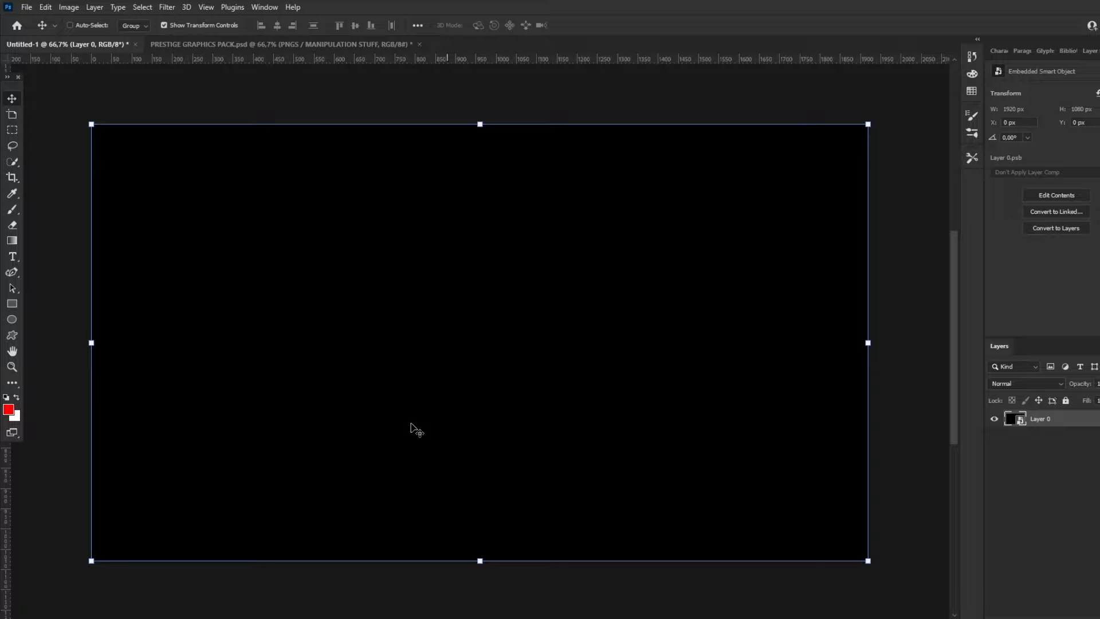
Place dawayn.png and dwayn2.png from the DATA (D:) drive into the Photoshop document with the black background.
left_click(271, 618)
scroll(215, 550, "down", 1)
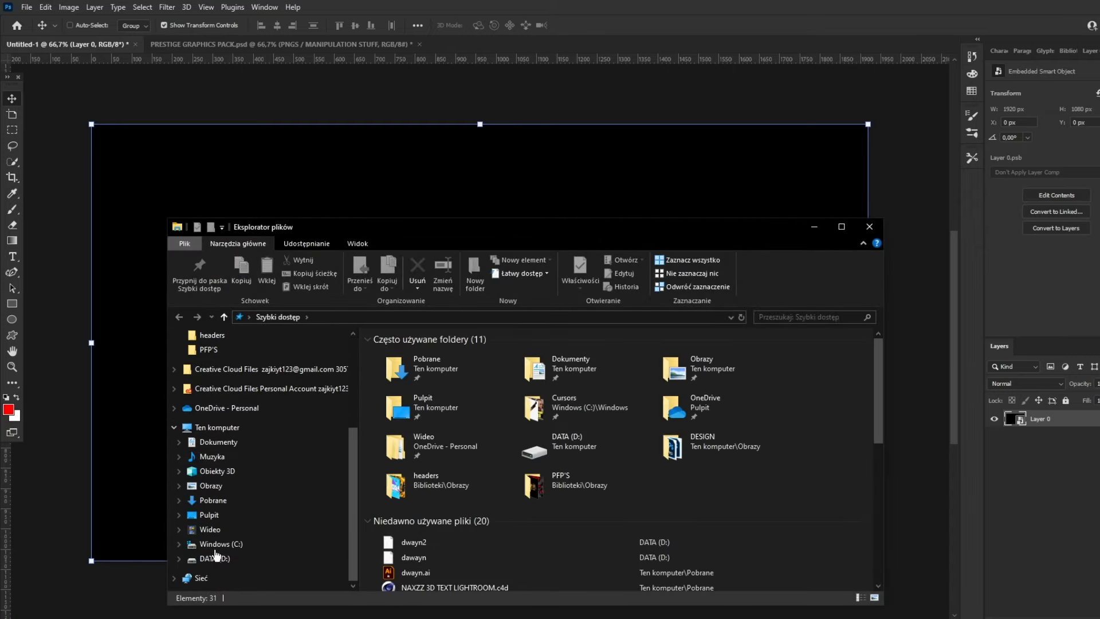
left_click(210, 563)
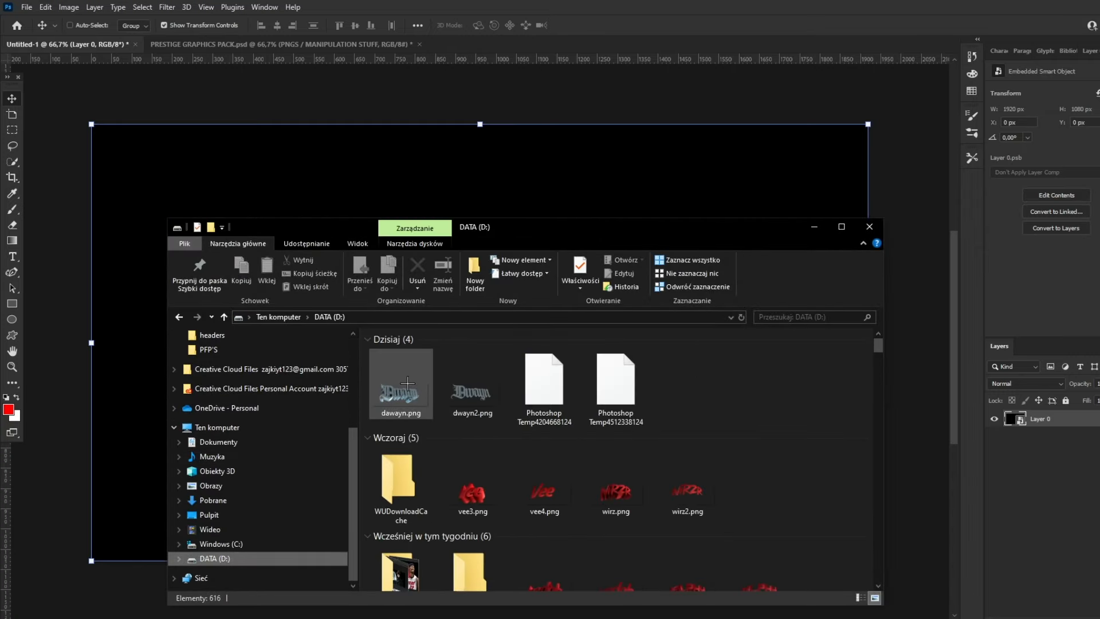
left_click_drag(363, 392, 88, 370)
left_click(602, 24)
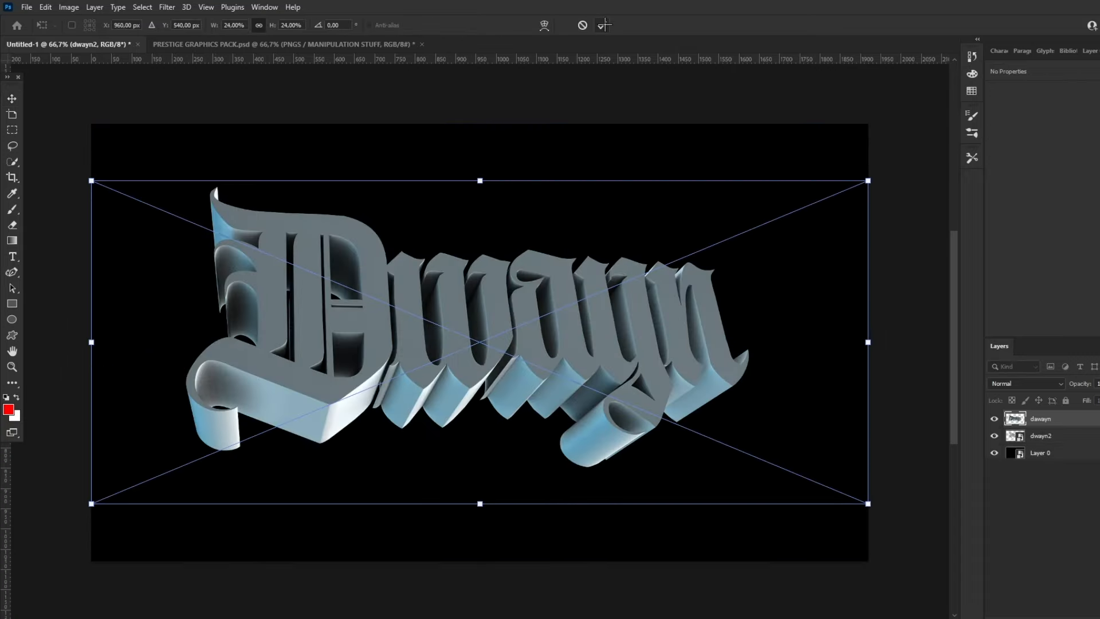
left_click(604, 24)
Move the dwayn2 layer above dawayn and group the two layers.
left_click(1073, 437)
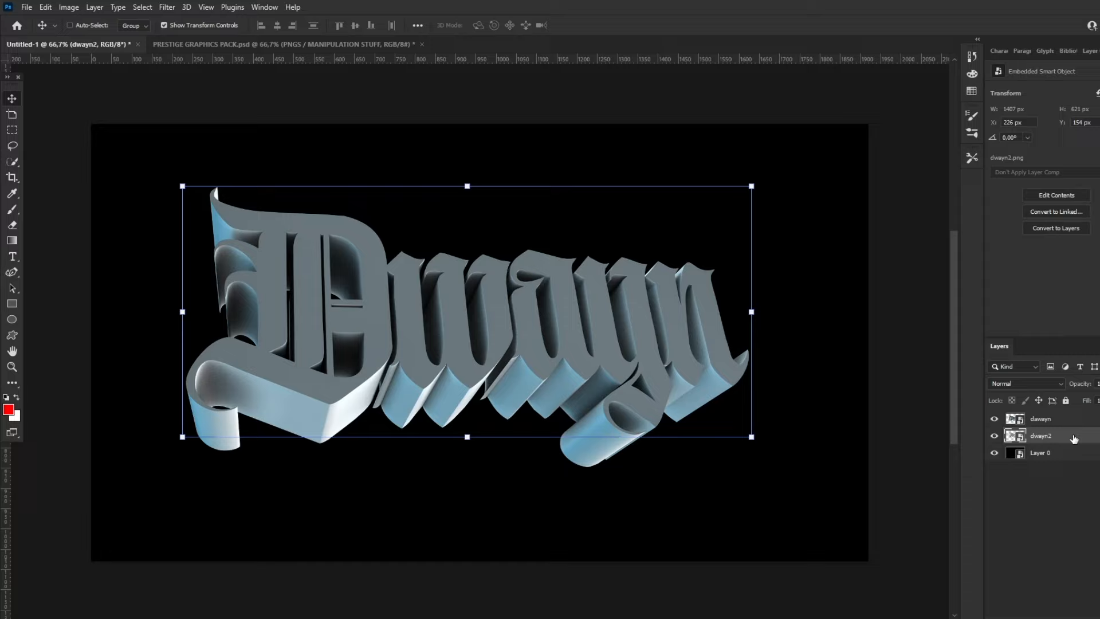
left_click_drag(1073, 438, 1069, 419)
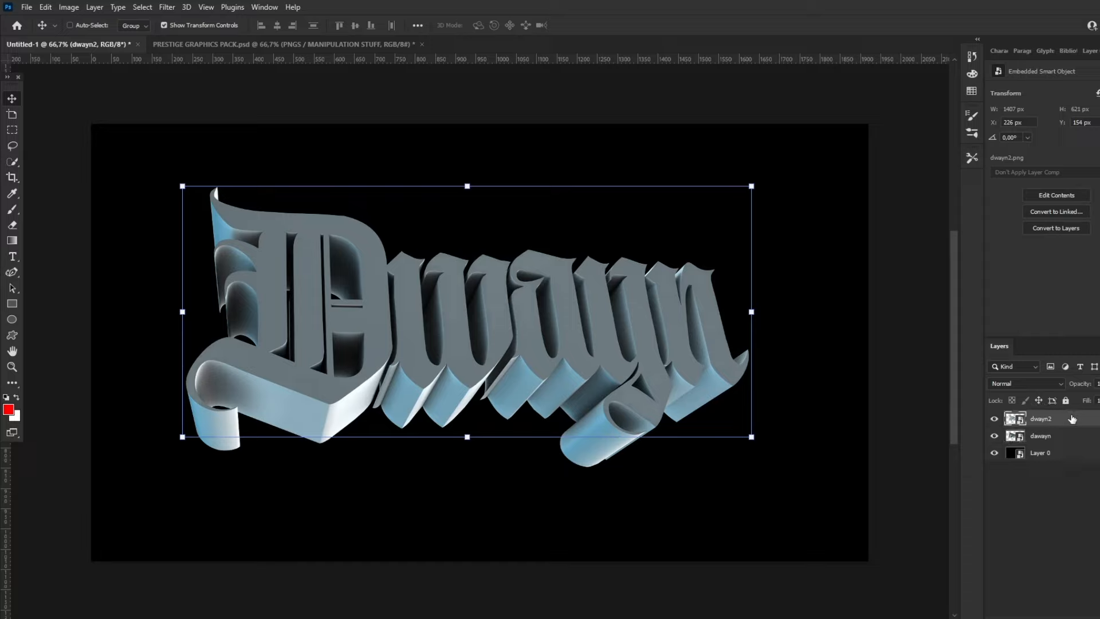
left_click(1064, 439, "shift")
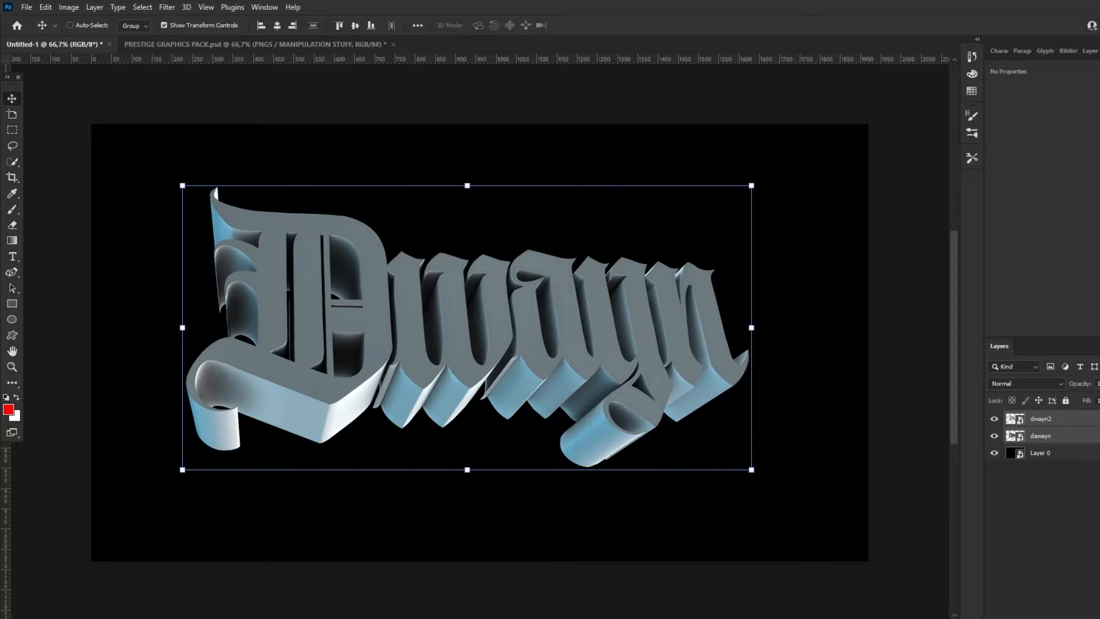
left_click(1090, 434, "ctrl")
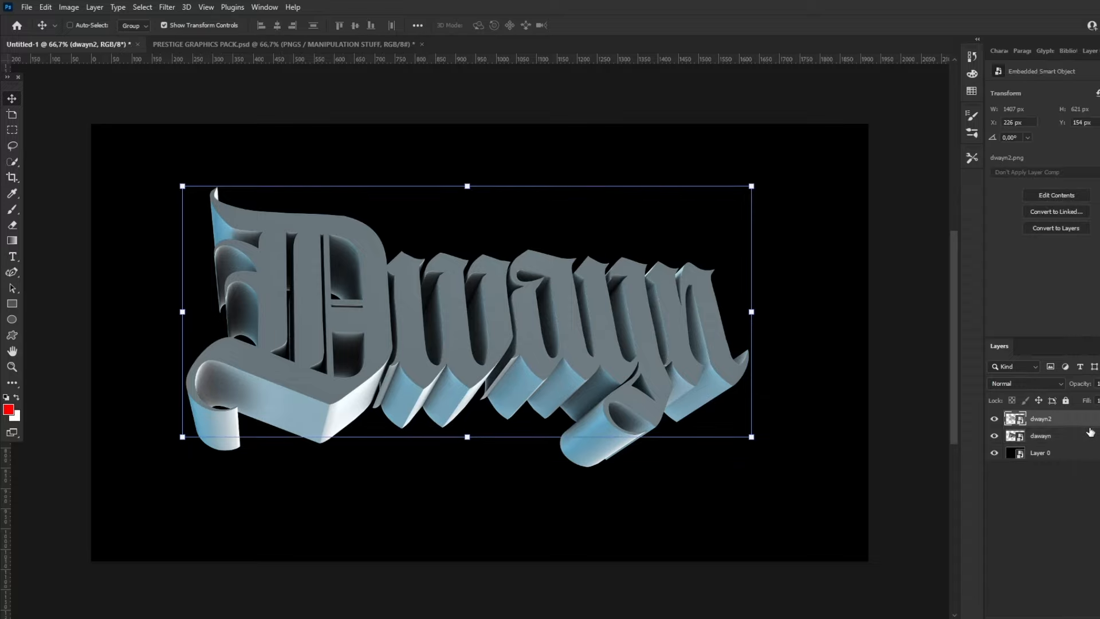
left_click(1069, 442, "ctrl")
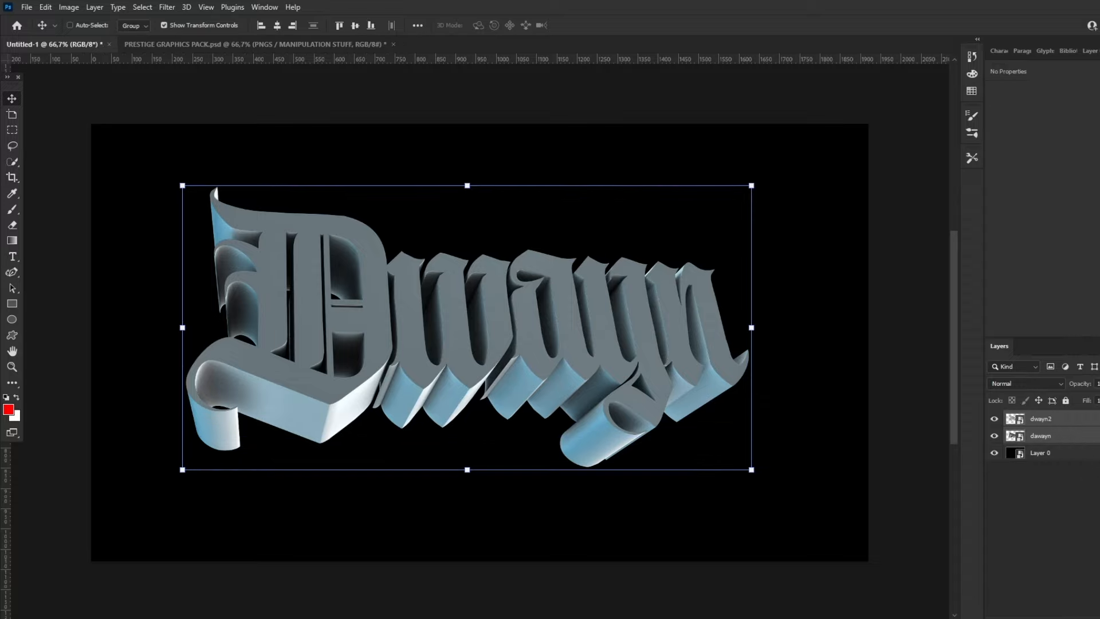
key("ctrl+g")
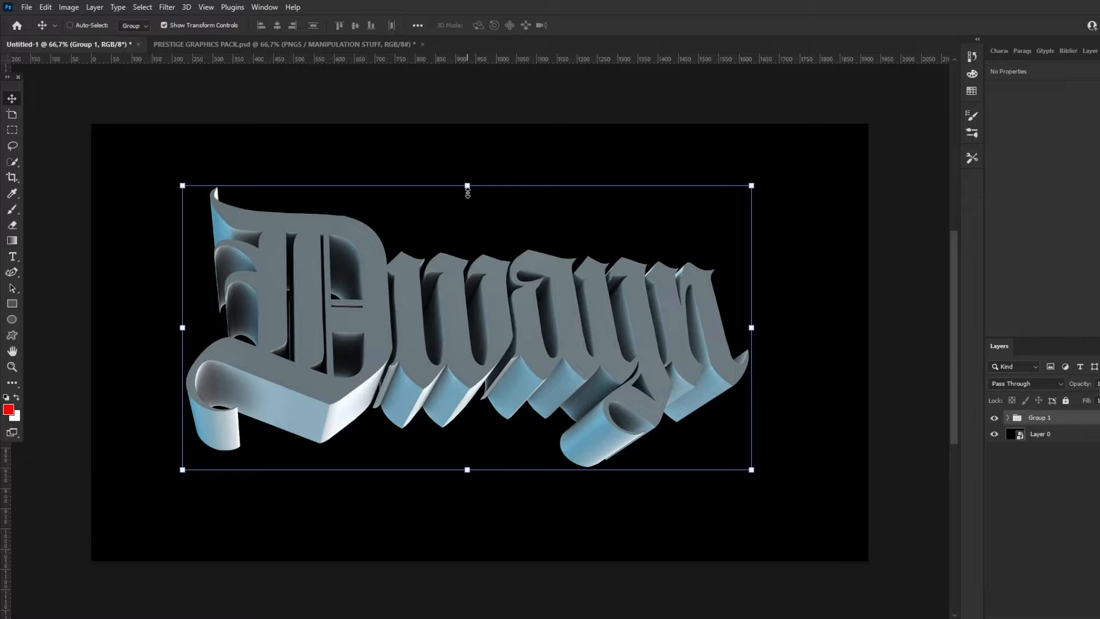
Scale the lettering group down to about 1199 by 600 px and position it near the middle of the canvas.
left_click_drag(467, 185, 467, 225)
left_click_drag(504, 287, 499, 281)
left_click(600, 23)
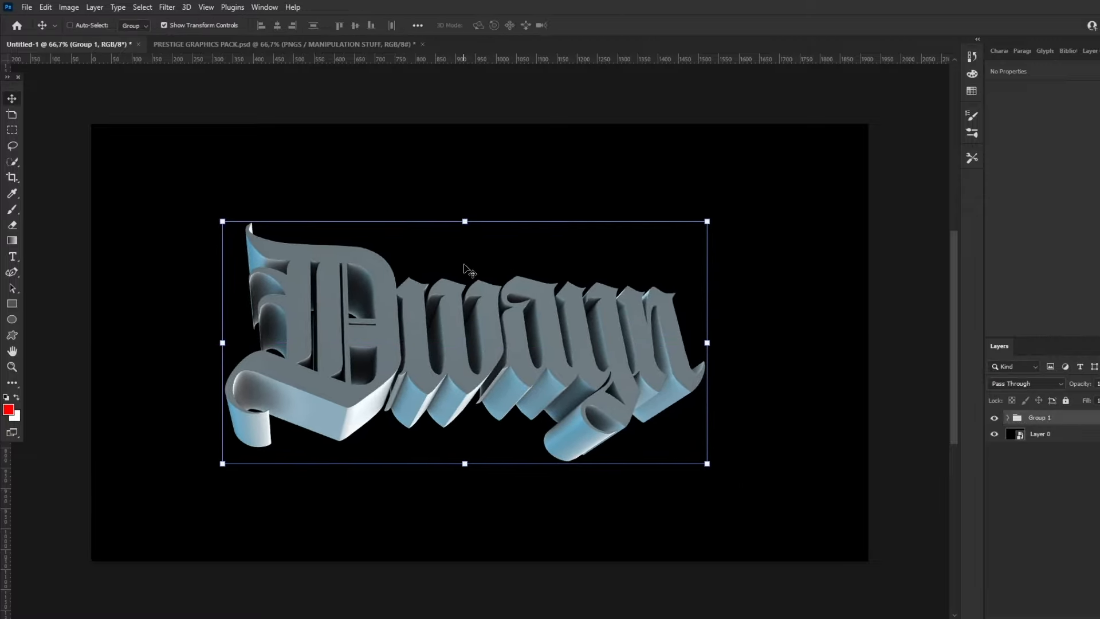
Apply a black Color Overlay at 100% opacity to the dawayn layer inside the group, with Stroke switched off.
left_click(16, 370)
left_click_drag(440, 242, 538, 252)
left_click(13, 100)
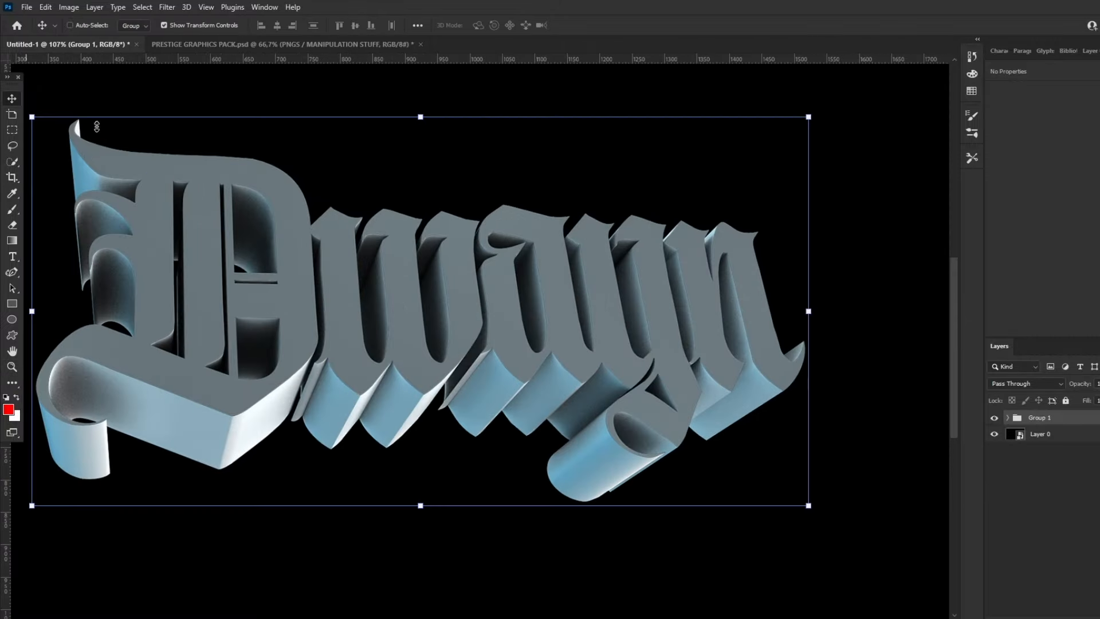
left_click(1008, 418)
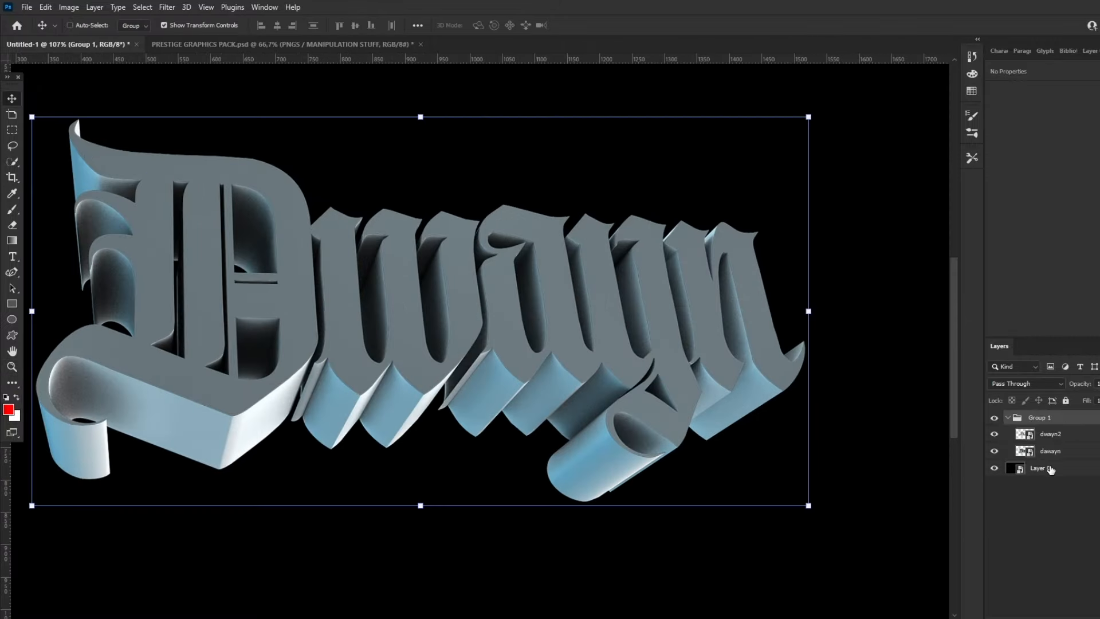
left_click(1083, 454)
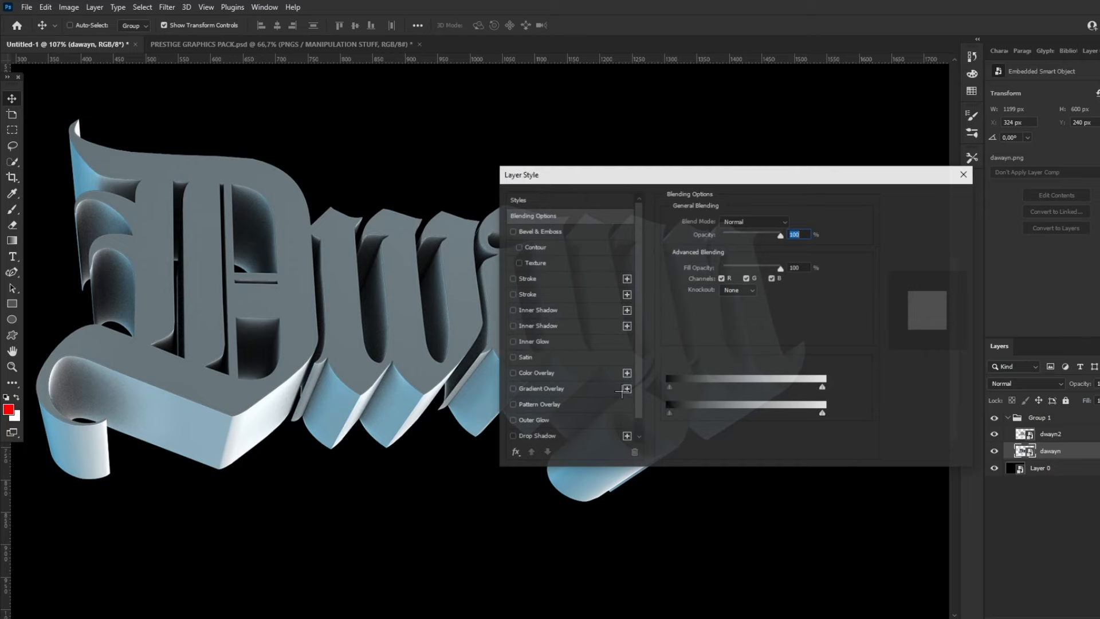
left_click(513, 373)
left_click(512, 294)
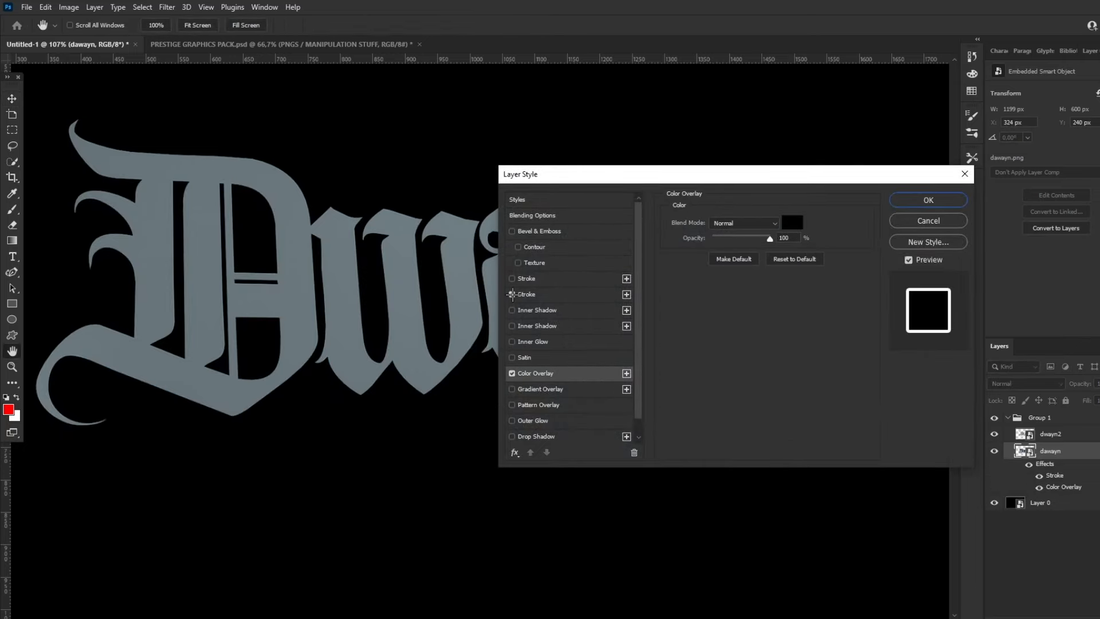
left_click(511, 294)
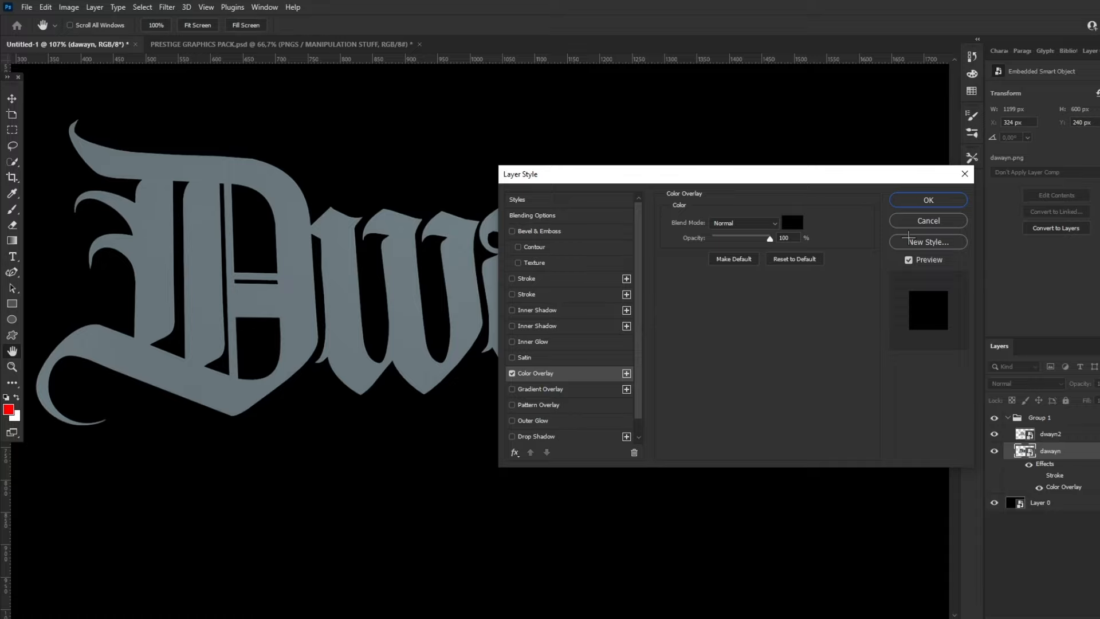
left_click(928, 200)
Convert the dawayn layer to a smart object and enable Bevel & Emboss on it with Normal as the highlight mode.
right_click(1087, 456)
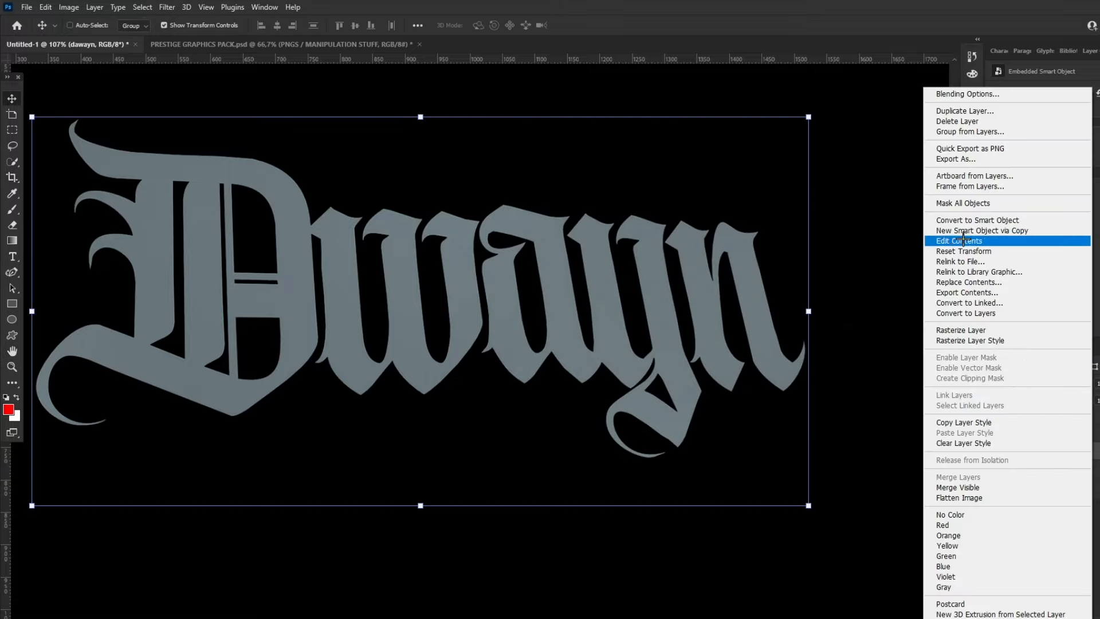
left_click(968, 220)
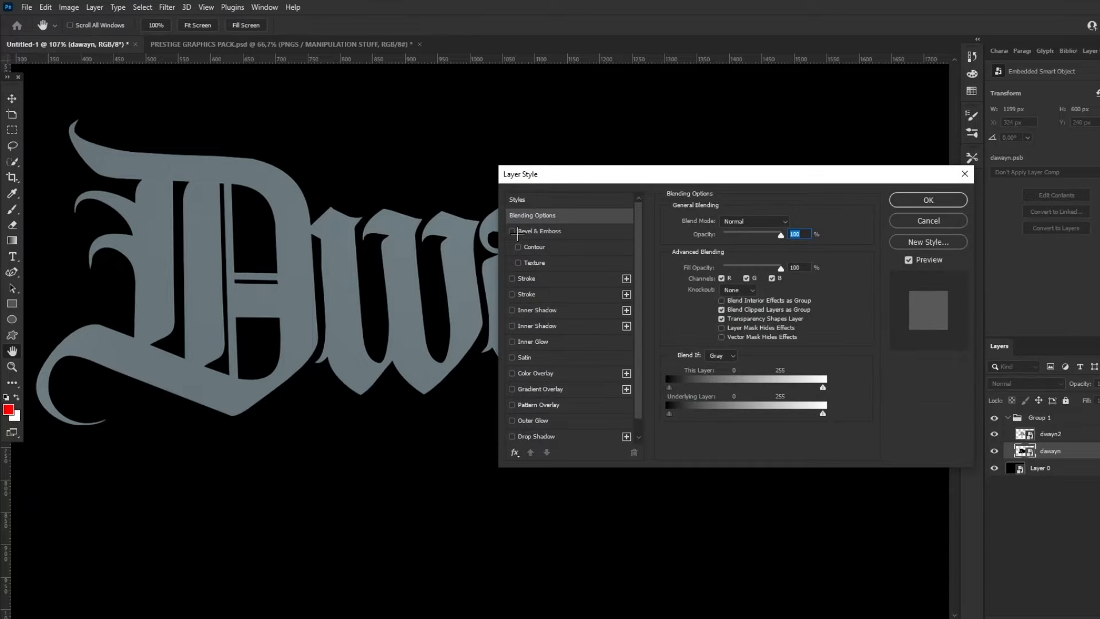
left_click(512, 231)
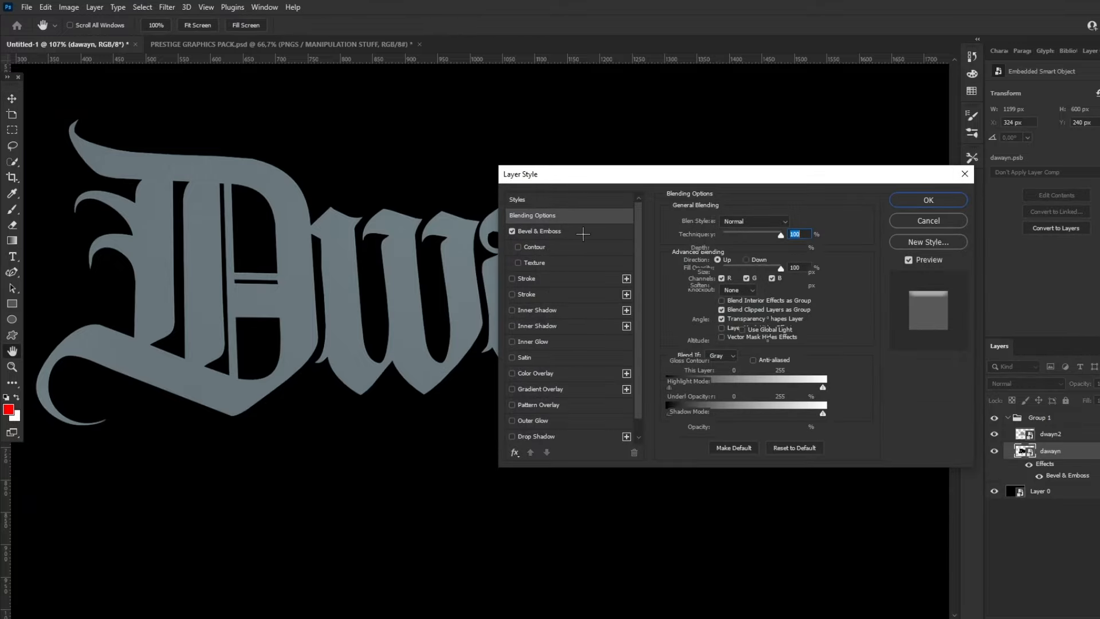
left_click(748, 381)
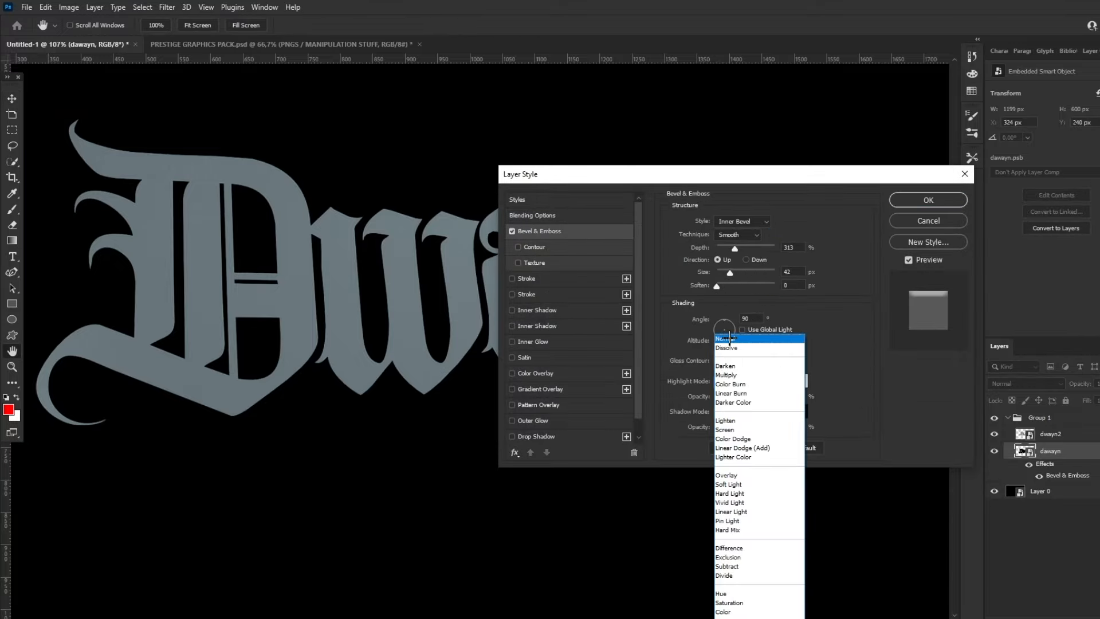
left_click(729, 338)
Set the dawayn layer's bevel size to 7 px and its shading angle to -90°.
left_click_drag(730, 272, 719, 272)
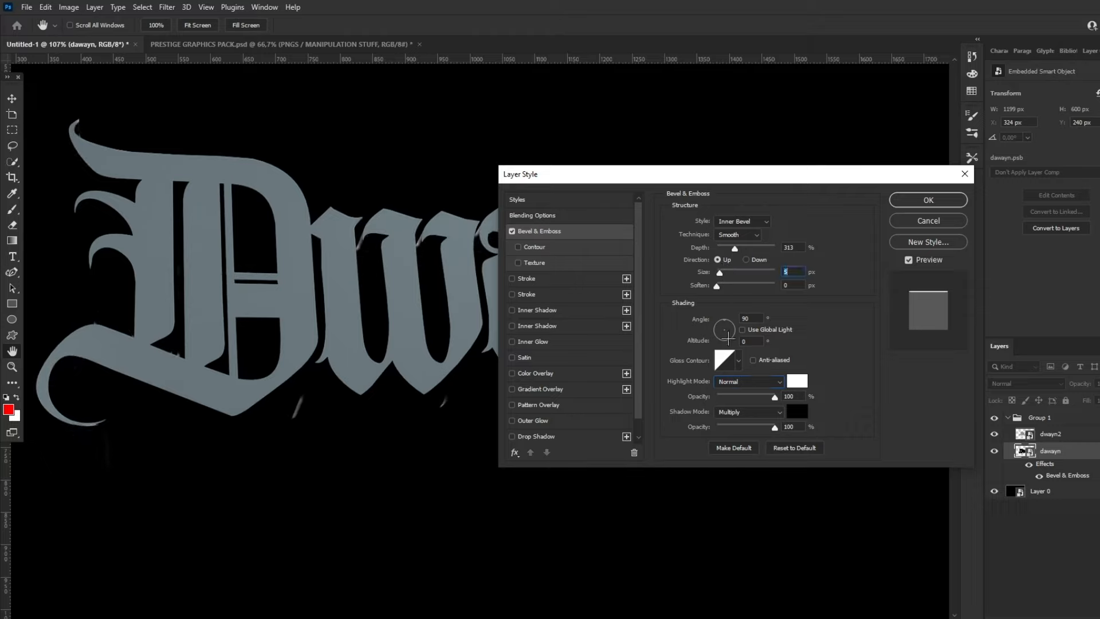
left_click_drag(727, 338, 718, 356)
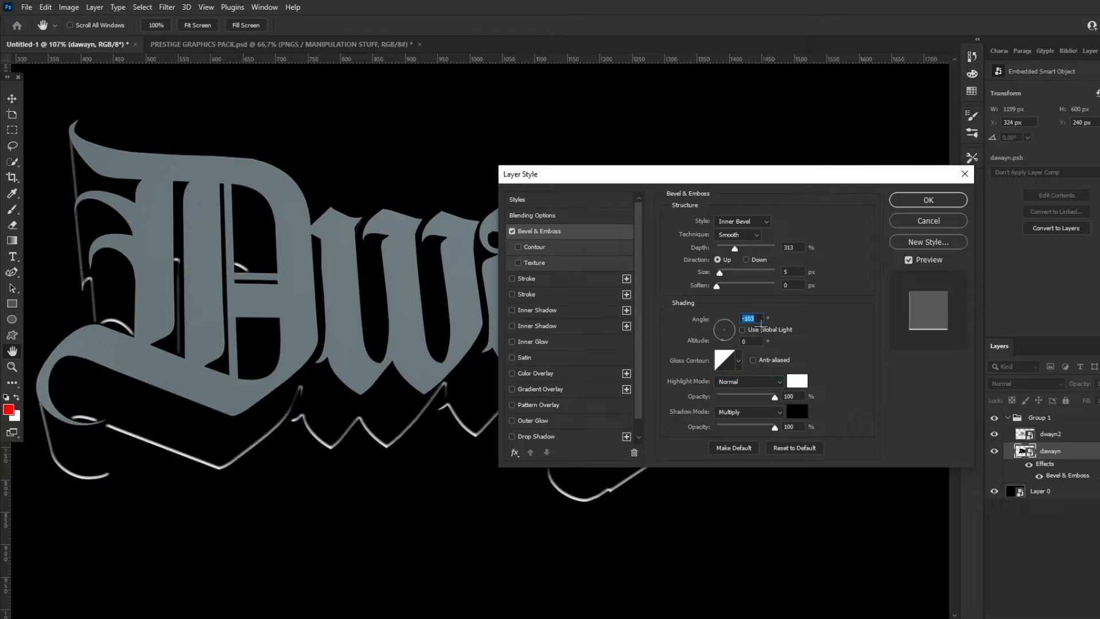
type("-90")
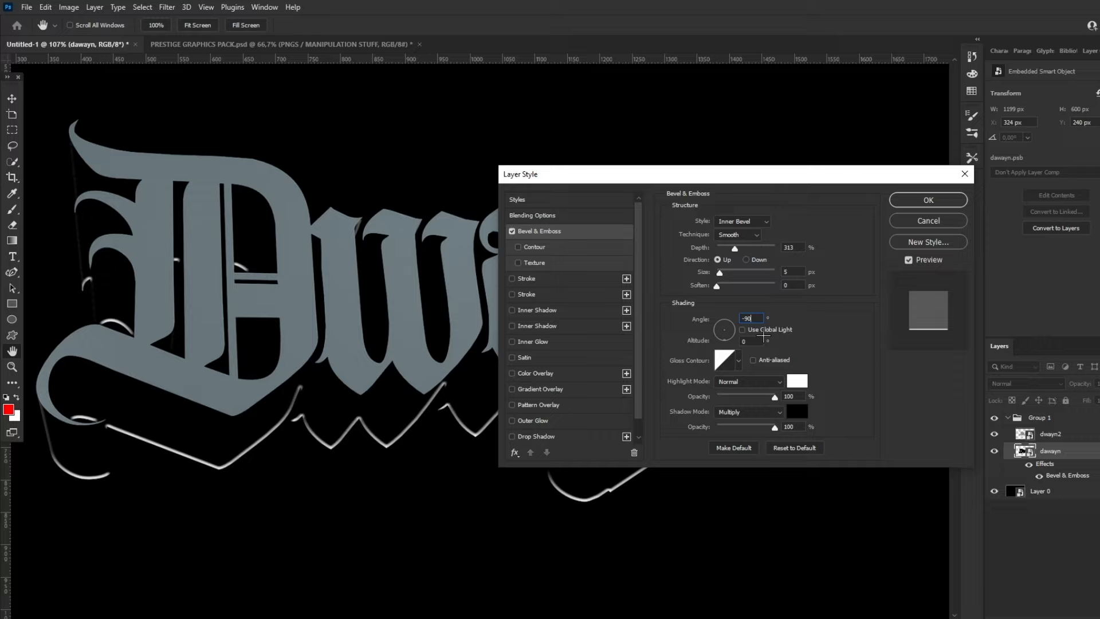
left_click_drag(721, 274, 722, 275)
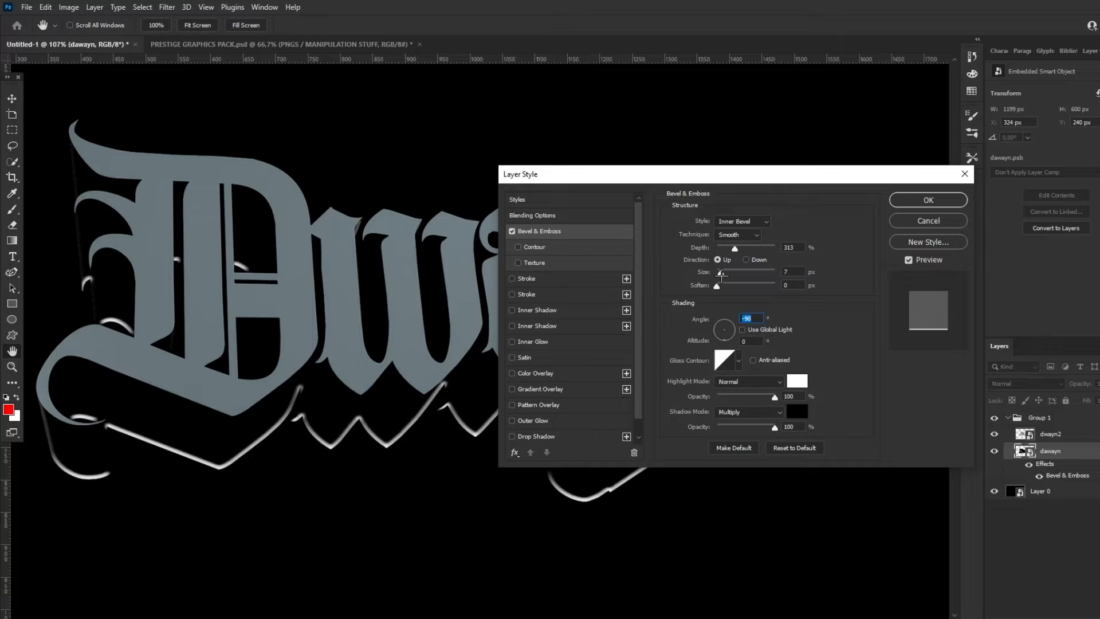
left_click(928, 201)
key("v")
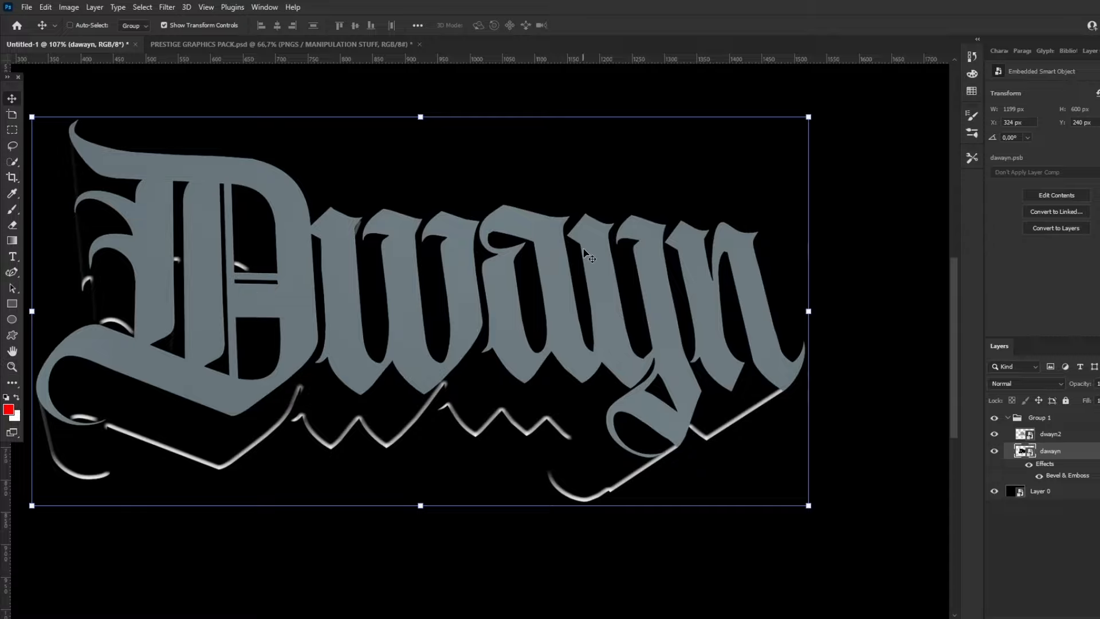
Examine the bevel highlights along the lower extruded edges of the Dwayn lettering.
left_click(12, 366)
left_click_drag(527, 231, 581, 243)
left_click_drag(513, 210, 559, 194)
left_click_drag(443, 206, 485, 215)
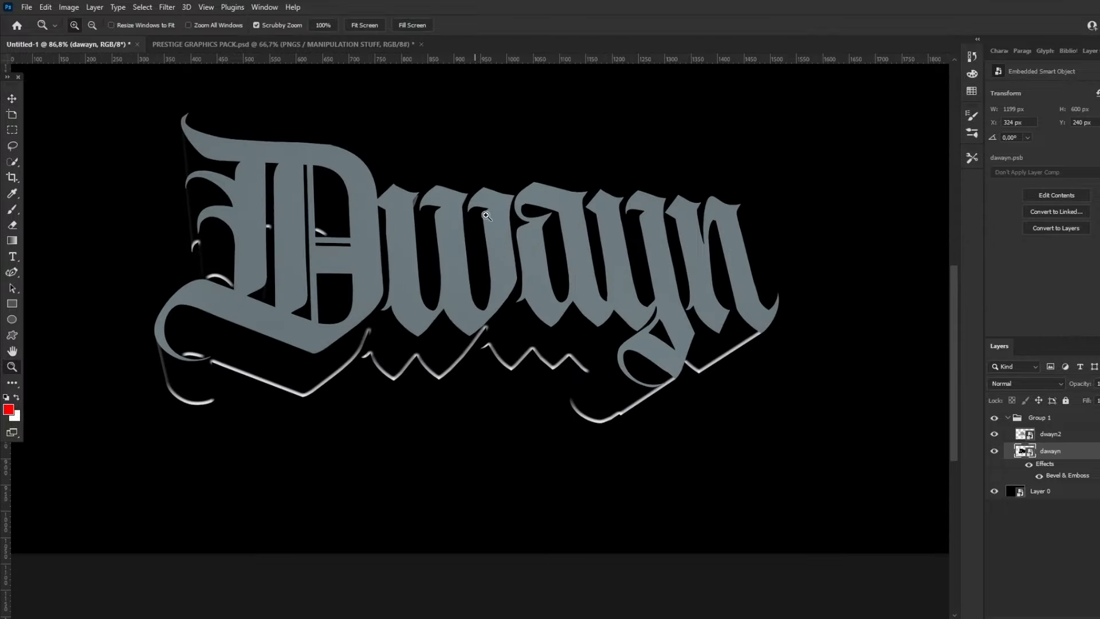
left_click(12, 99)
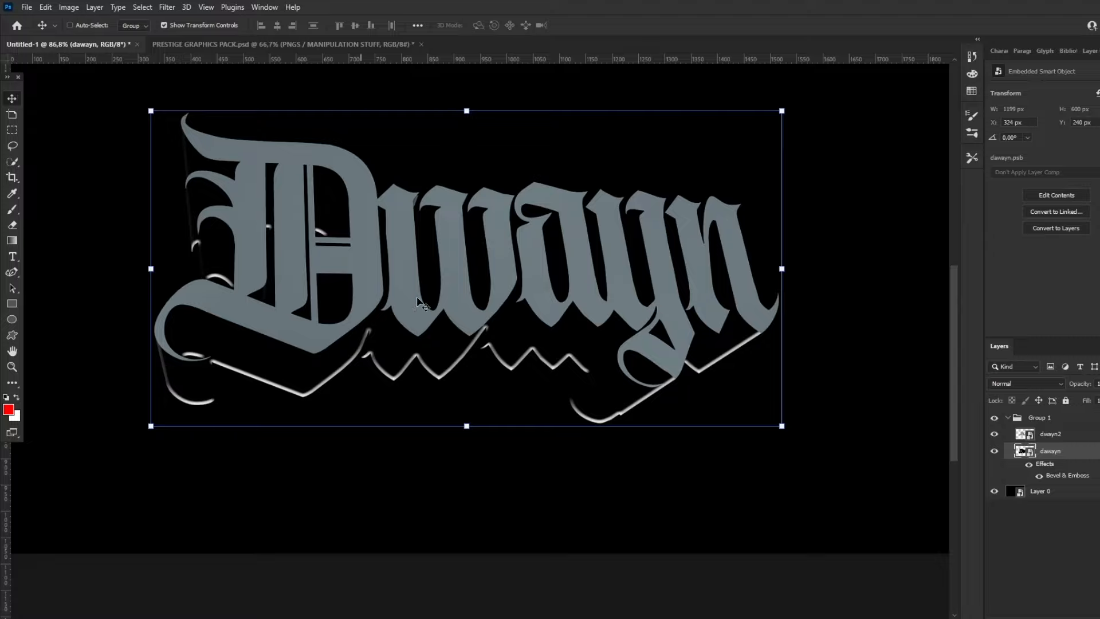
left_click(12, 366)
left_click_drag(552, 258, 578, 245)
left_click(565, 258)
left_click(12, 100)
Apply a black Color Overlay at 100% opacity to the dwayn2 layer and convert the layer to a smart object.
left_click(1089, 437)
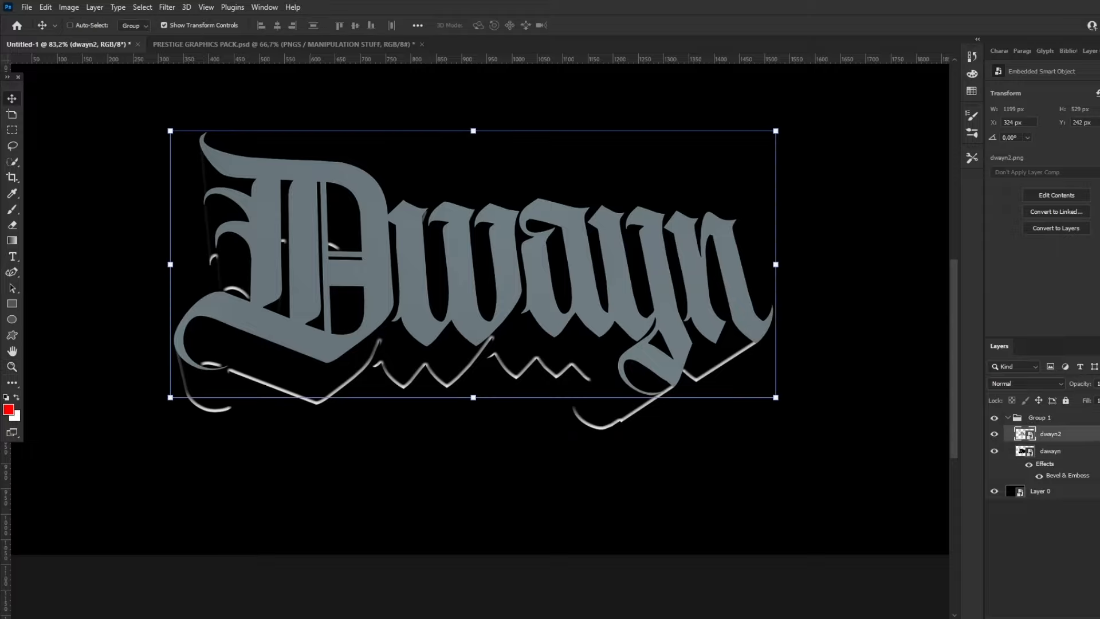
left_click(576, 375)
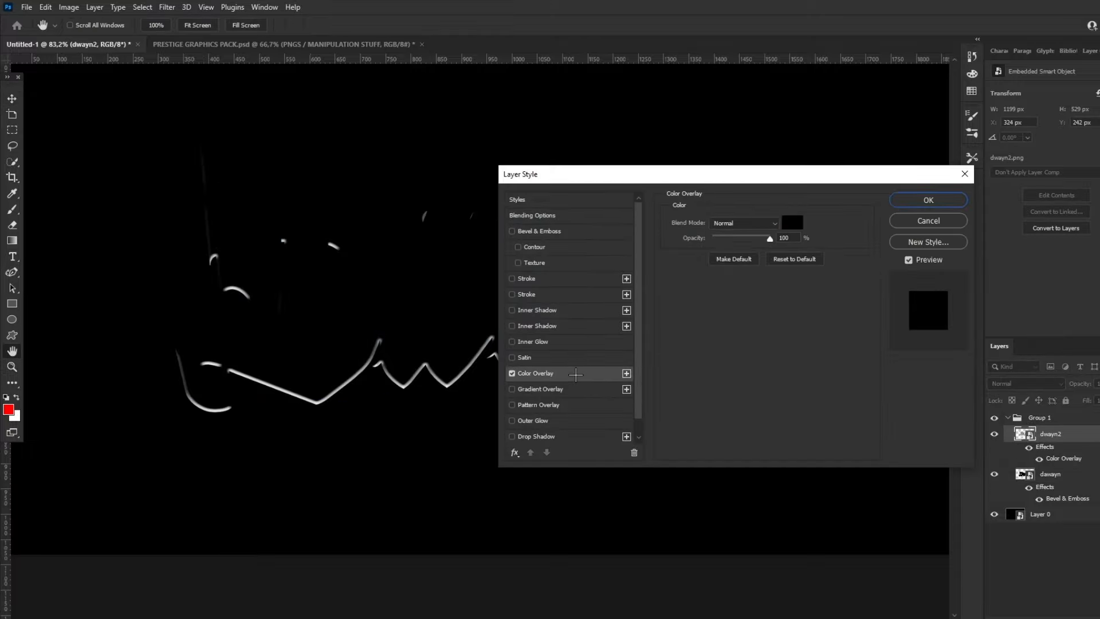
left_click(919, 200)
right_click(1080, 434)
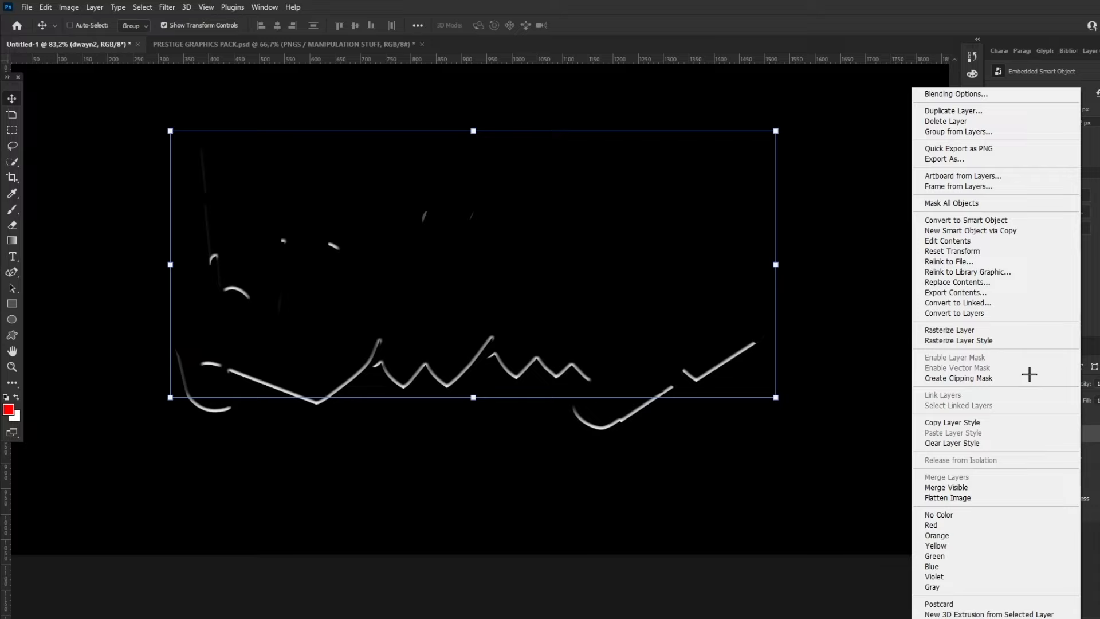
left_click(947, 220)
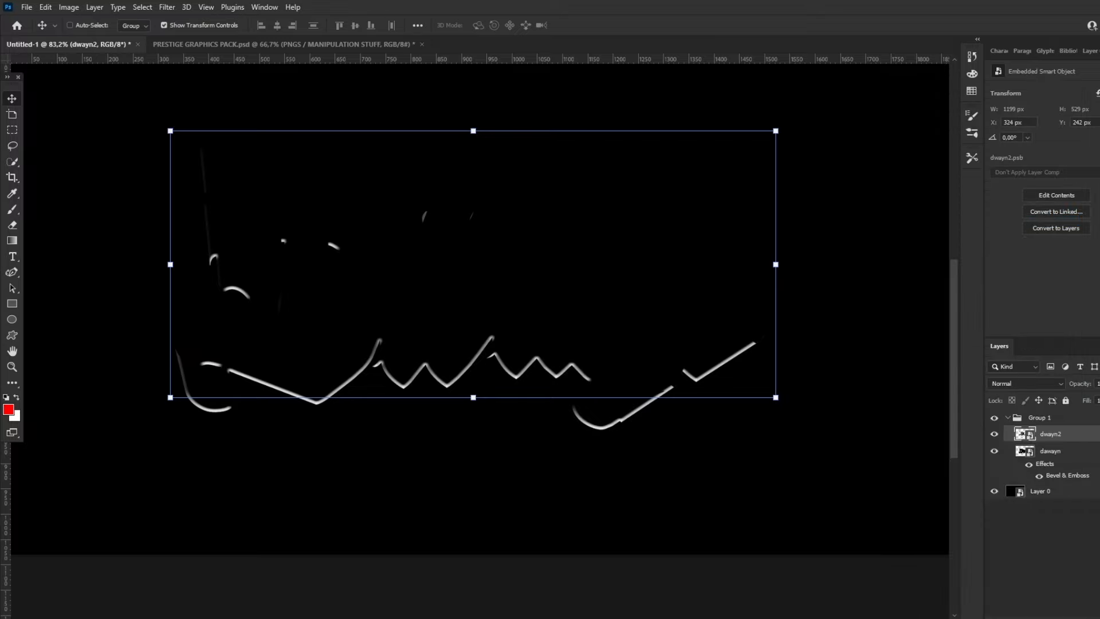
Place the der78wm PNG from the Pobrane folder into the document at about 735 by 602 px, over the right half of the lettering.
key("alt+Tab")
scroll(293, 537, "up", 4)
left_click(220, 359)
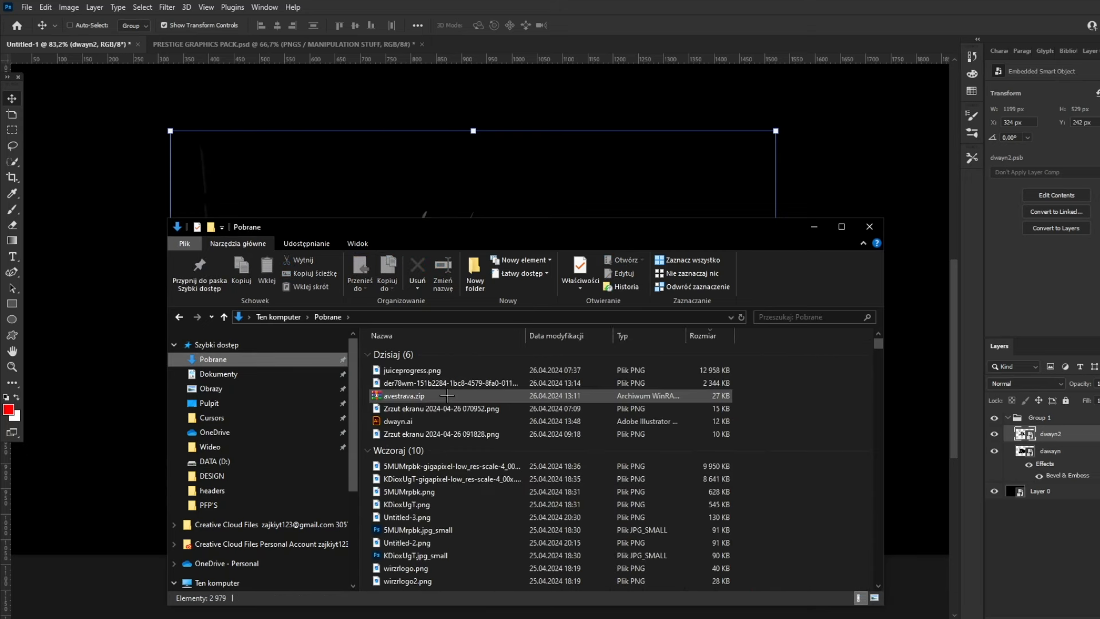
left_click_drag(429, 385, 427, 383)
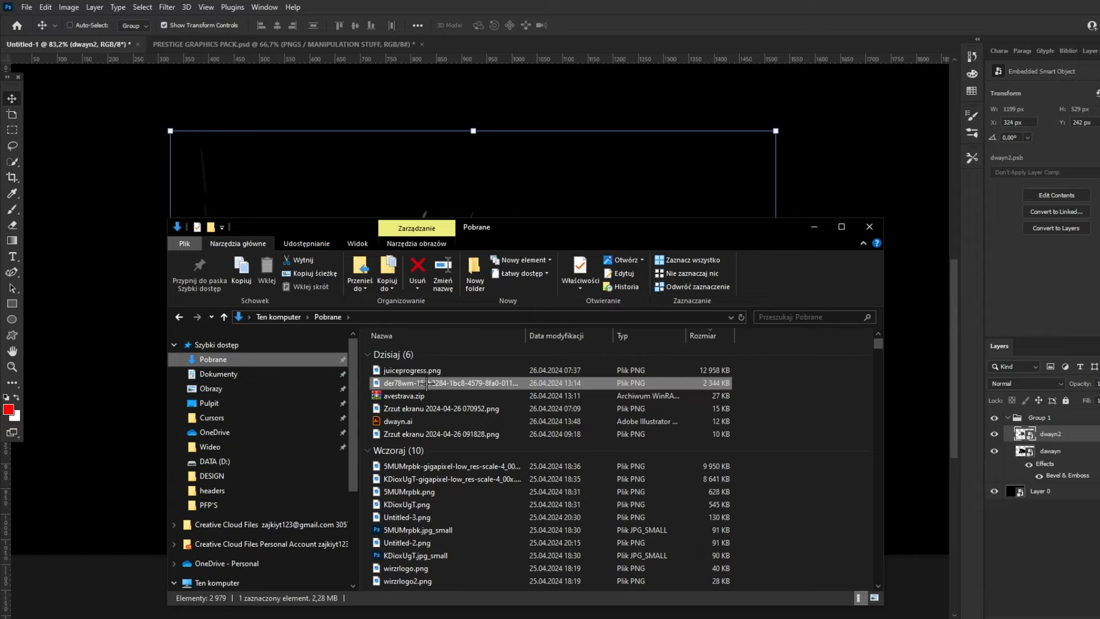
left_click_drag(425, 383, 128, 332)
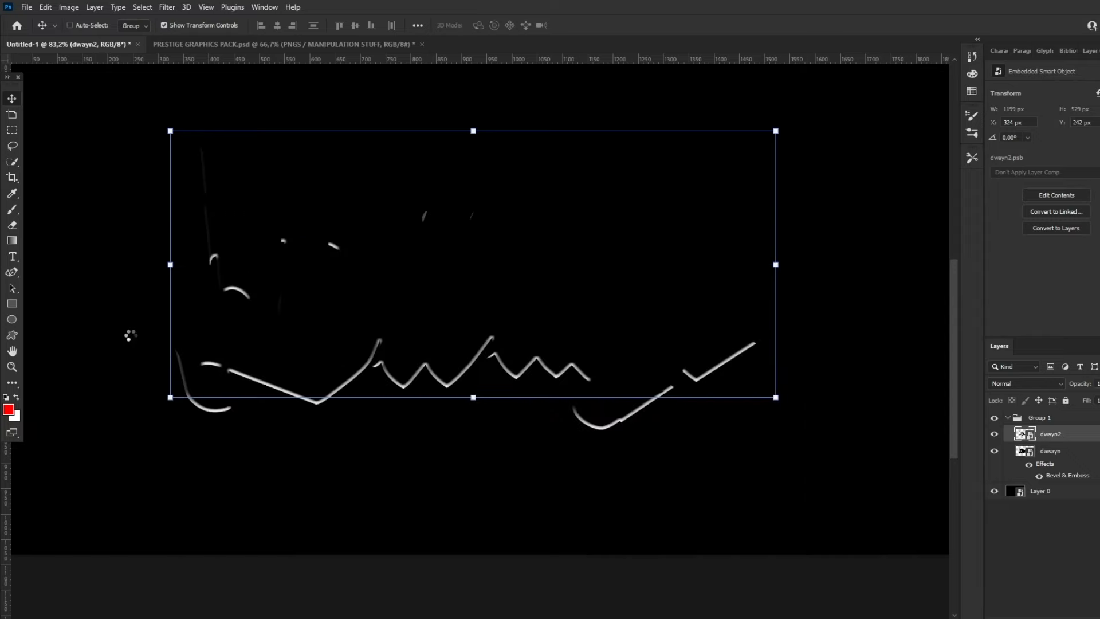
left_click_drag(819, 308, 518, 309)
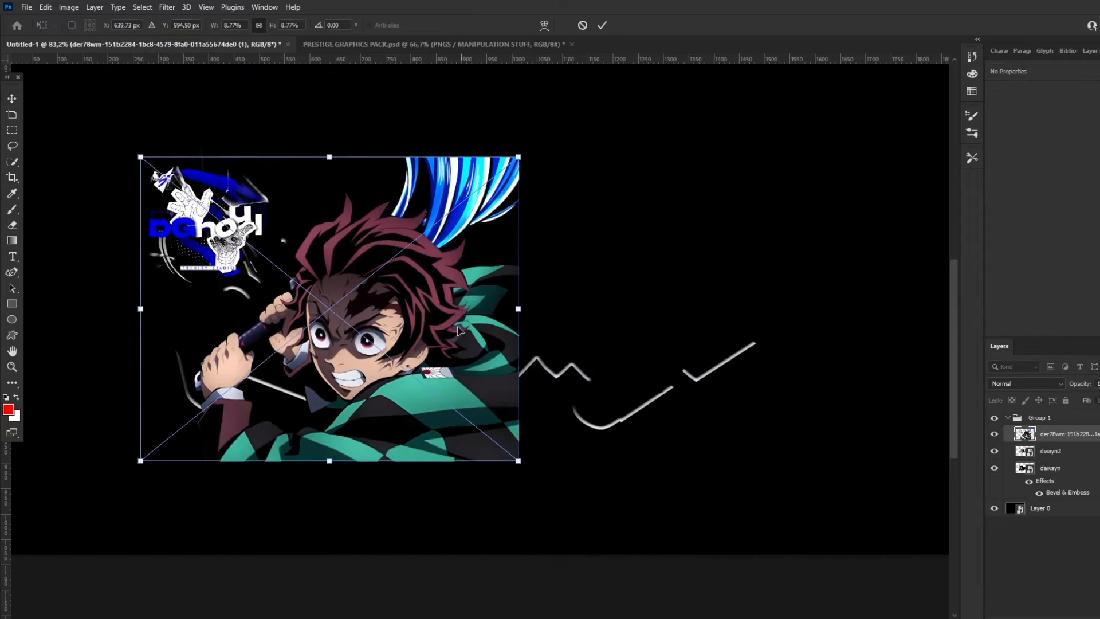
left_click_drag(446, 321, 709, 340)
left_click(599, 24)
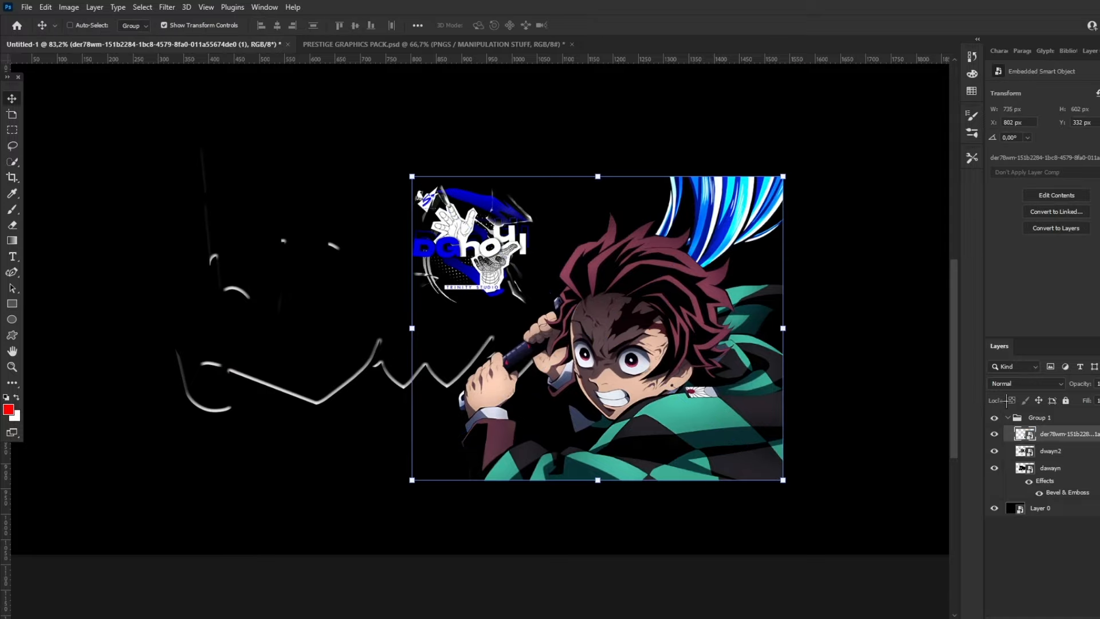
Clip the placed character artwork to the dwayn2 layer and move it over the final letters.
right_click(1066, 435)
left_click(1000, 376)
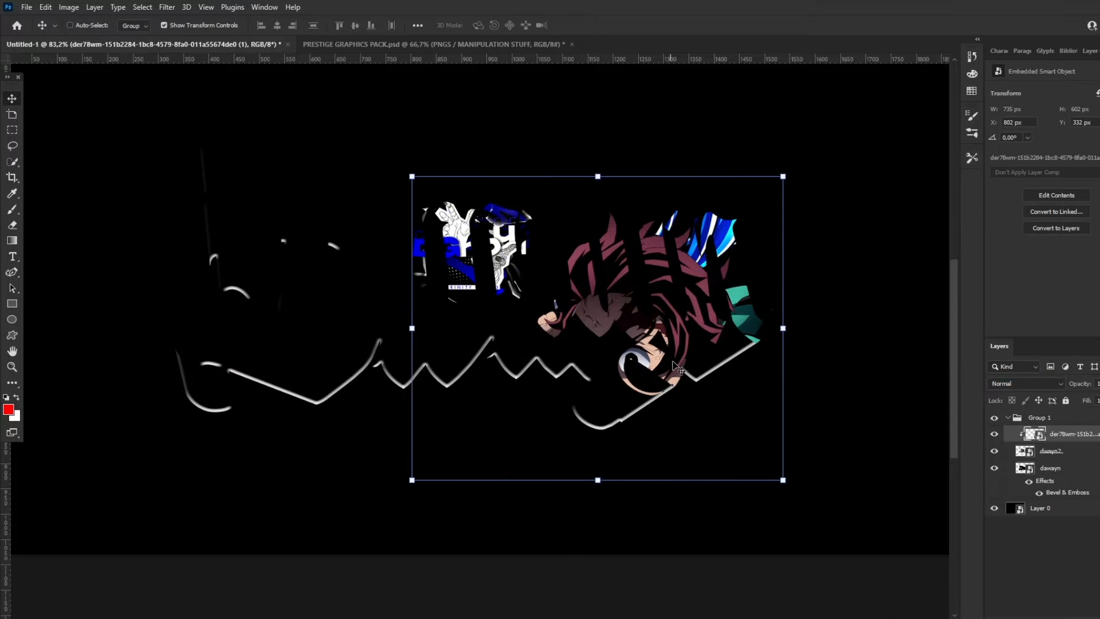
left_click_drag(678, 335, 699, 461)
left_click_drag(728, 417, 778, 391)
Rasterize the character artwork layer and erase the logo beside the figure with a large eraser brush.
left_click(12, 224)
right_click_drag(534, 285, 476, 287, "alt")
left_click(477, 286)
key("Return")
mouse_move(493, 307)
left_mouse_down()
mouse_move(547, 275)
mouse_move(420, 245)
left_mouse_up()
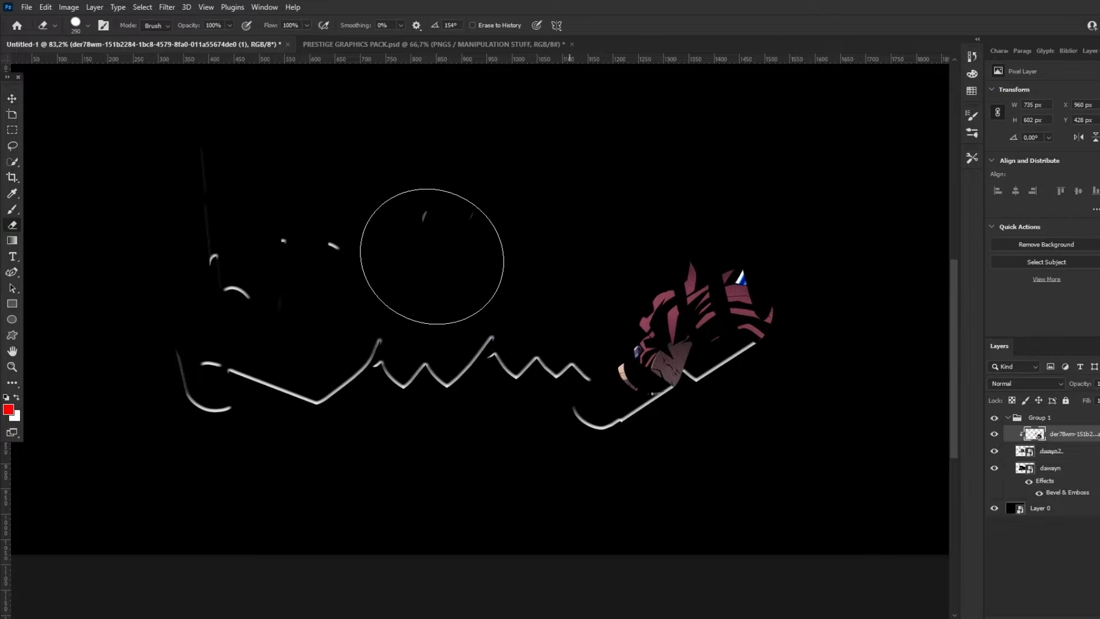
Move the character artwork layer out of the clipping mask to above Group 1 and position it over the middle of the lettering.
left_click(12, 98)
left_click_drag(643, 343, 636, 283)
left_click_drag(1073, 434, 1071, 410)
left_click_drag(670, 340, 490, 329)
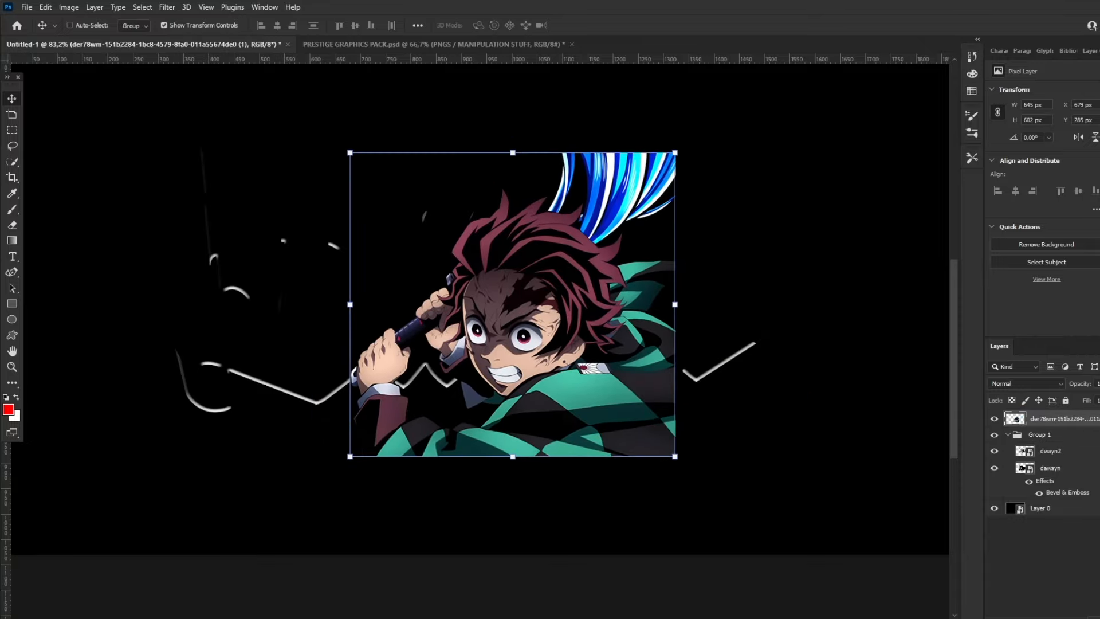
Add a Gradient Map adjustment layer above the character artwork and clip it to the artwork.
left_click(1095, 617)
left_click(1085, 607)
right_click(1078, 418)
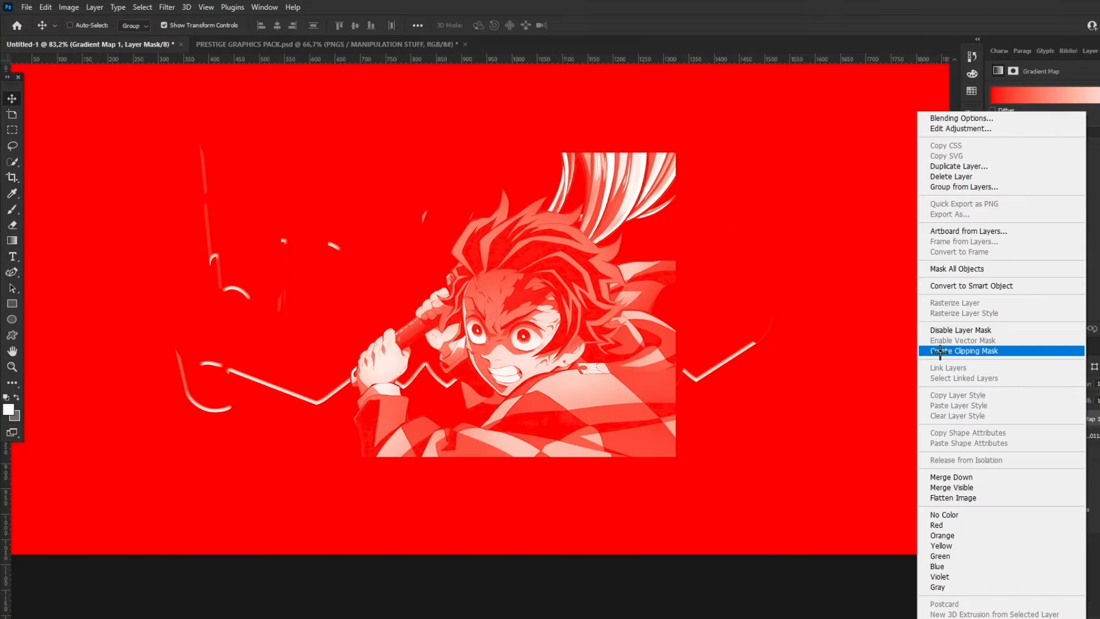
left_click(945, 350)
Change the gradient map's red color stop to bright blue (0078ff).
left_click(1046, 98)
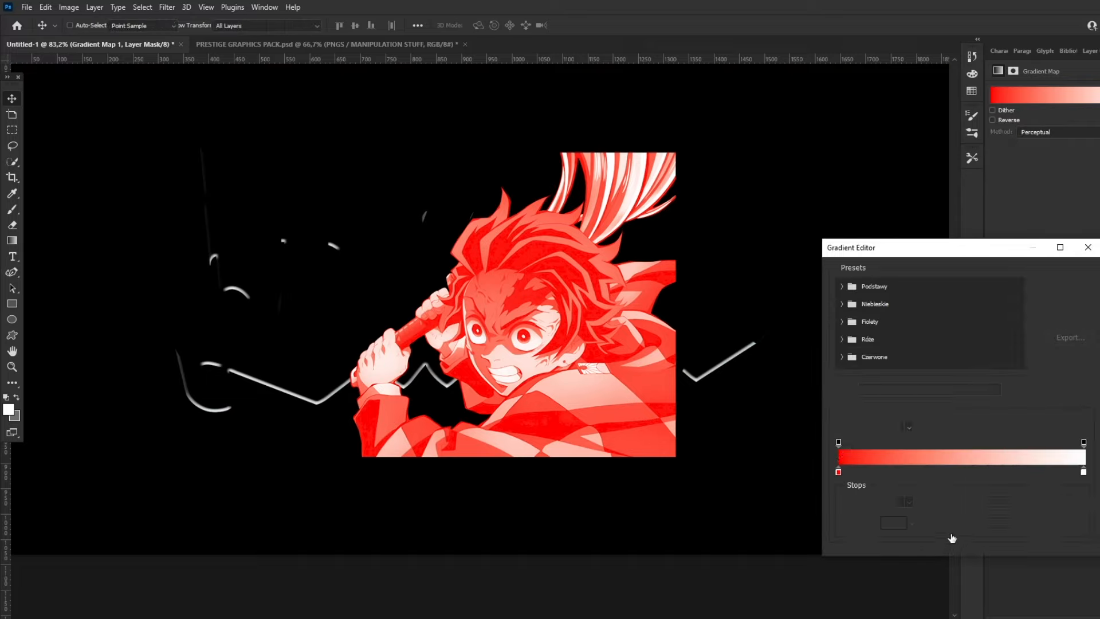
left_click(838, 471)
double_click(838, 471)
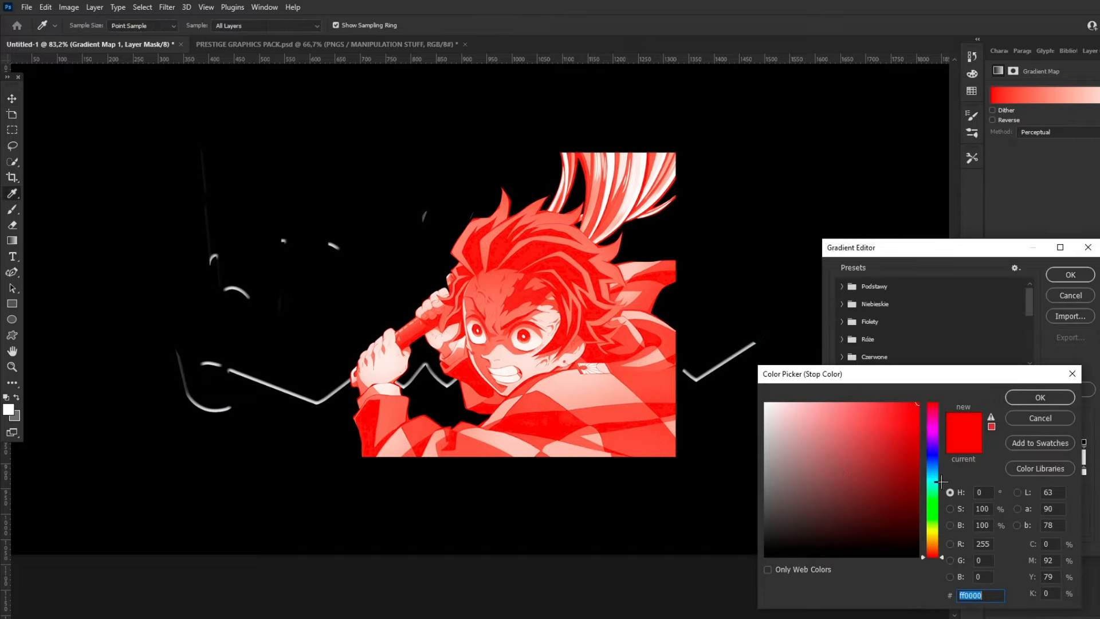
left_click(1051, 394)
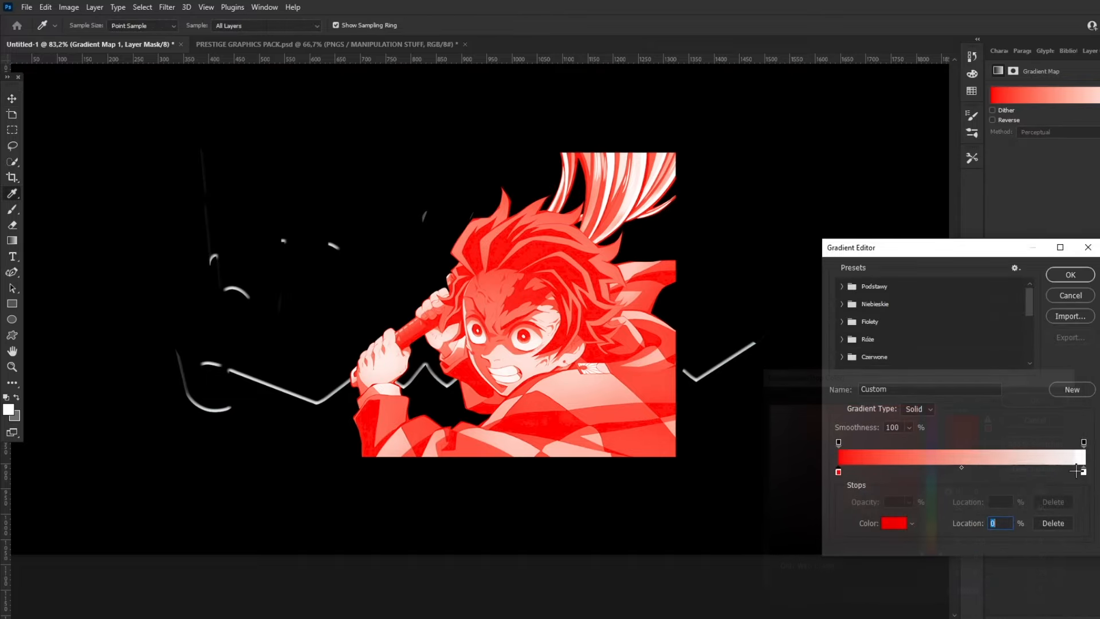
double_click(839, 472)
left_click(938, 469)
mouse_move(873, 454)
left_mouse_down()
mouse_move(966, 372)
mouse_move(960, 400)
left_mouse_up()
left_click_drag(937, 468, 936, 465)
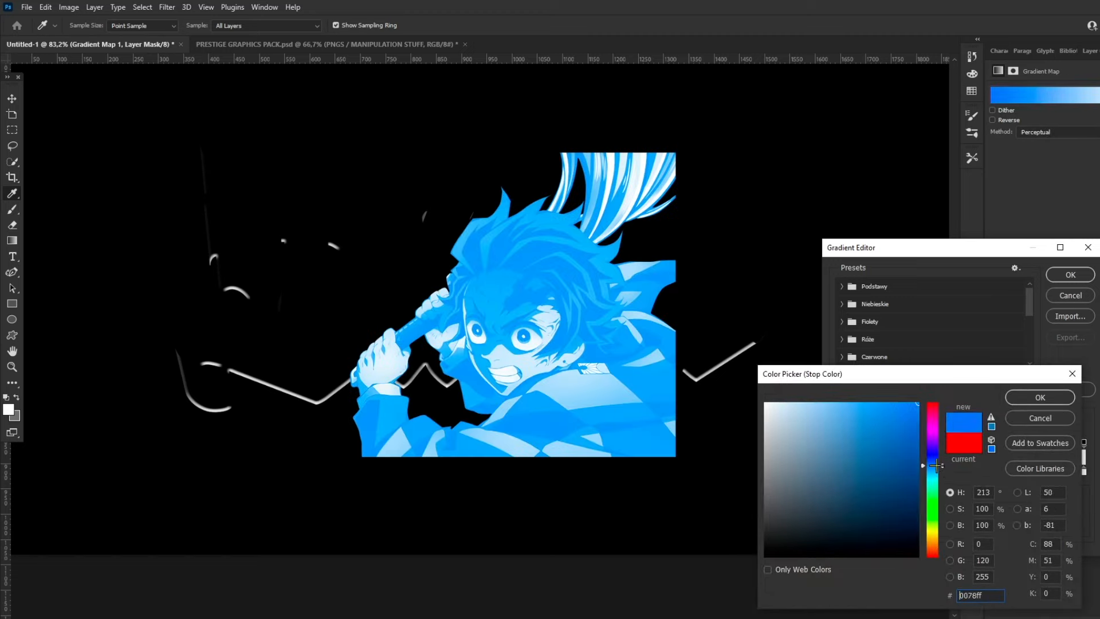
left_click(1043, 399)
Change the gradient map's white stop to black and arrange the stops with black at 0% and blue at 46%.
double_click(1083, 472)
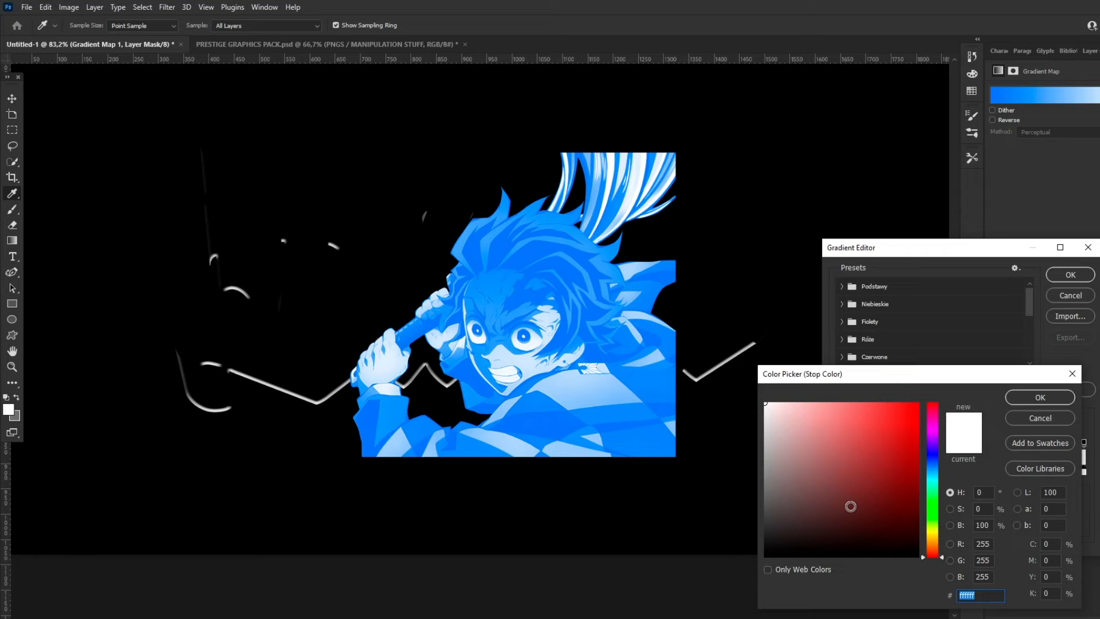
left_click_drag(850, 507, 732, 573)
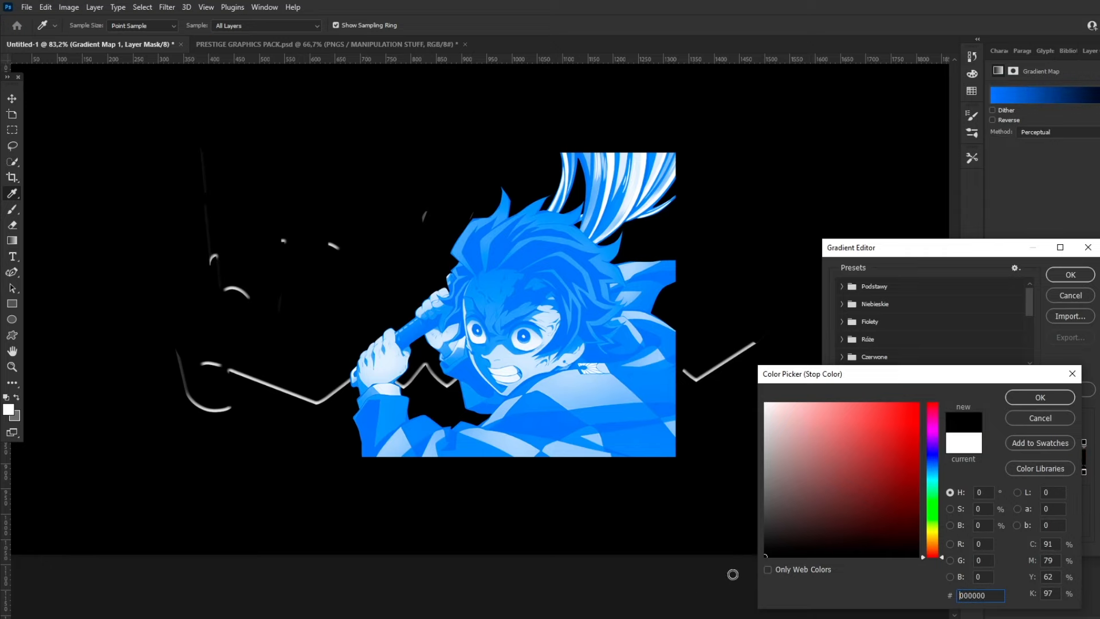
left_click(1038, 398)
left_click_drag(838, 472, 808, 466)
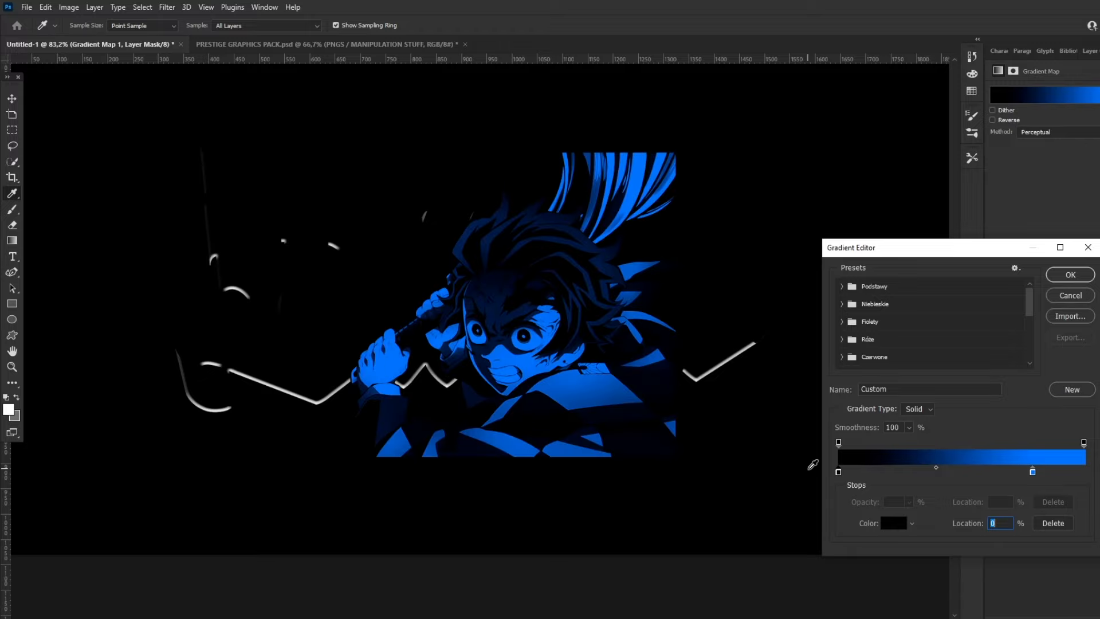
left_click_drag(1033, 472, 950, 471)
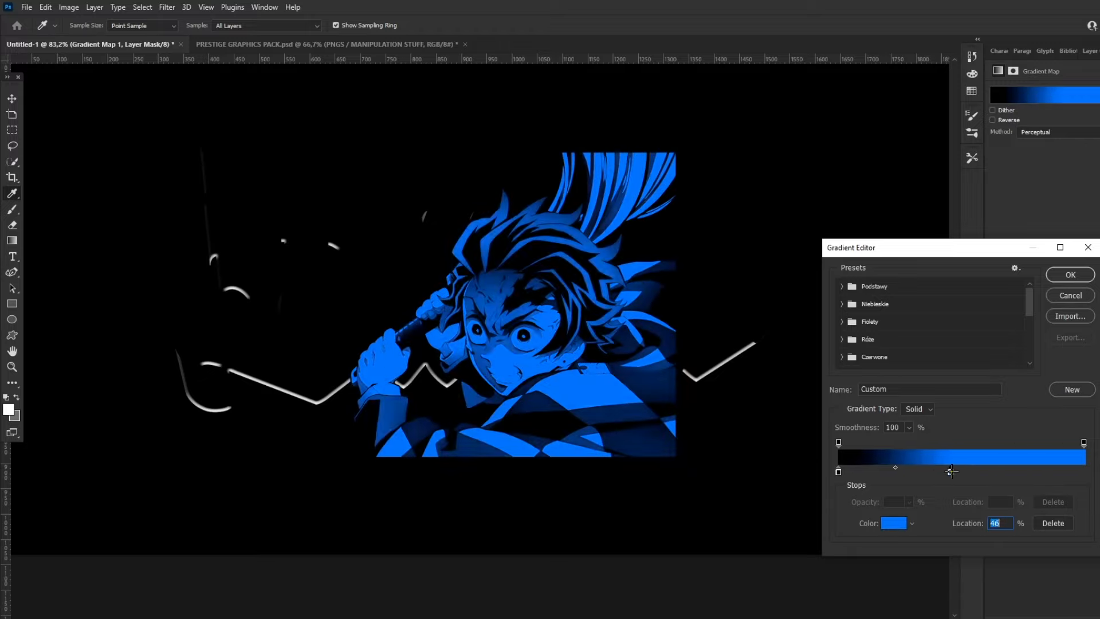
left_click(1065, 277)
Convert the gradient map and character artwork layers into one smart object and move it over the right half of the lettering.
left_click(1082, 438, "shift")
right_click(1082, 439)
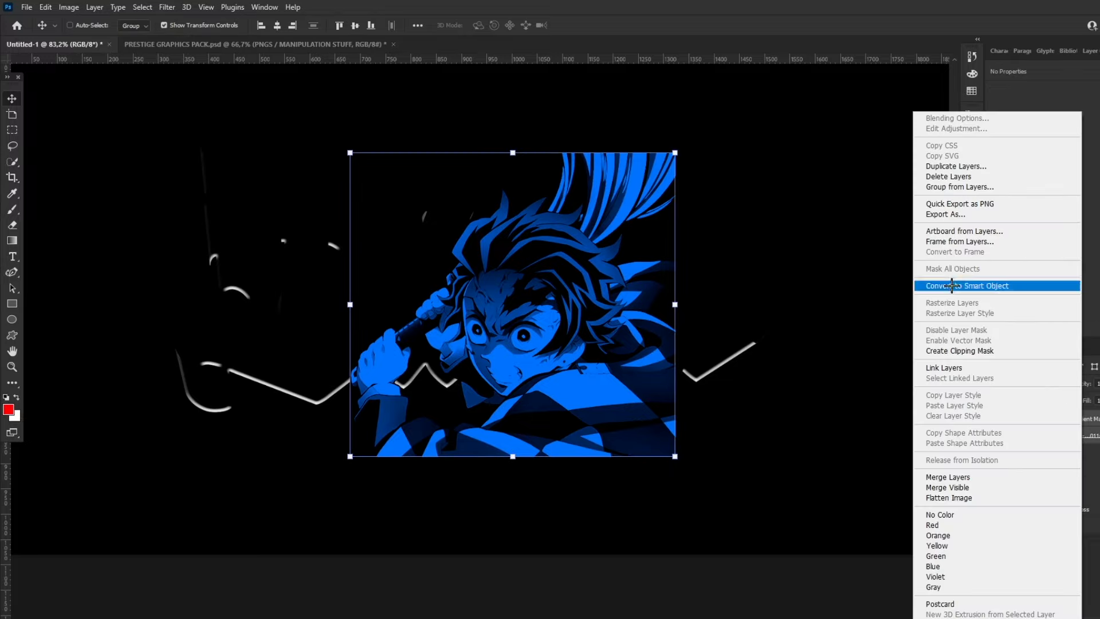
left_click(953, 286)
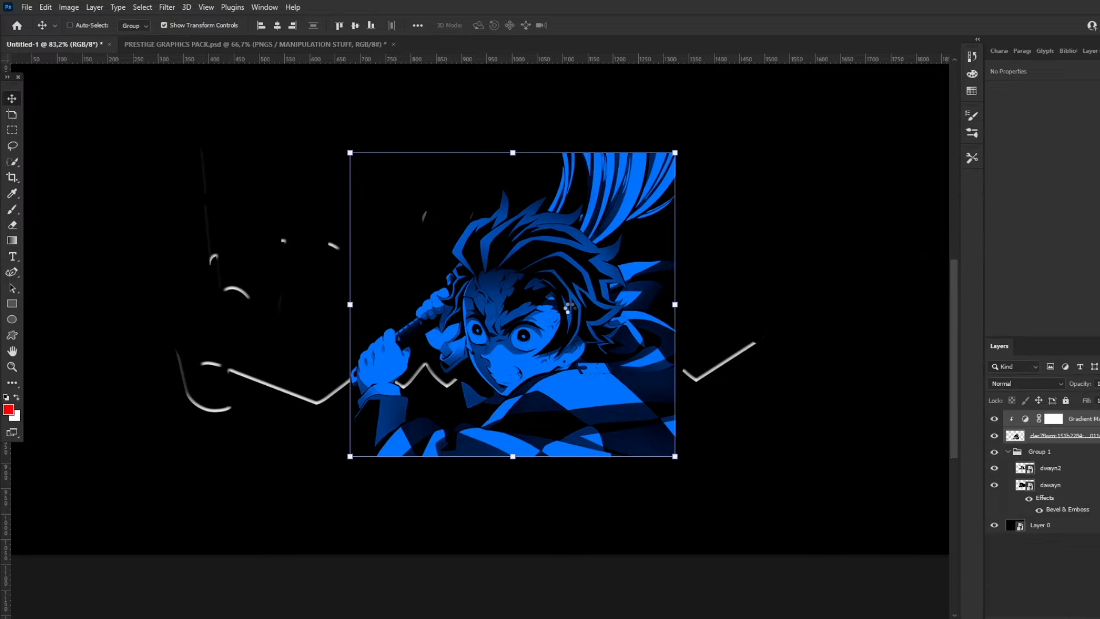
left_click_drag(560, 343, 678, 340)
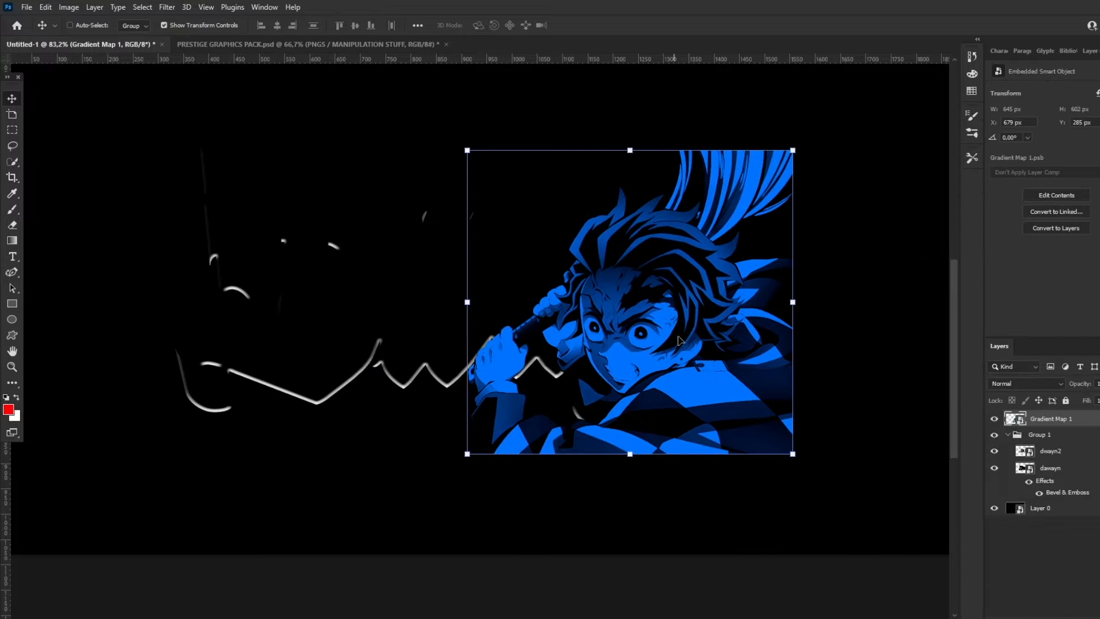
Try clipping the gradient-mapped artwork to Group 1 and place it over the right end of the lettering.
right_click(1080, 422)
left_click(957, 379)
left_click_drag(859, 373, 825, 407)
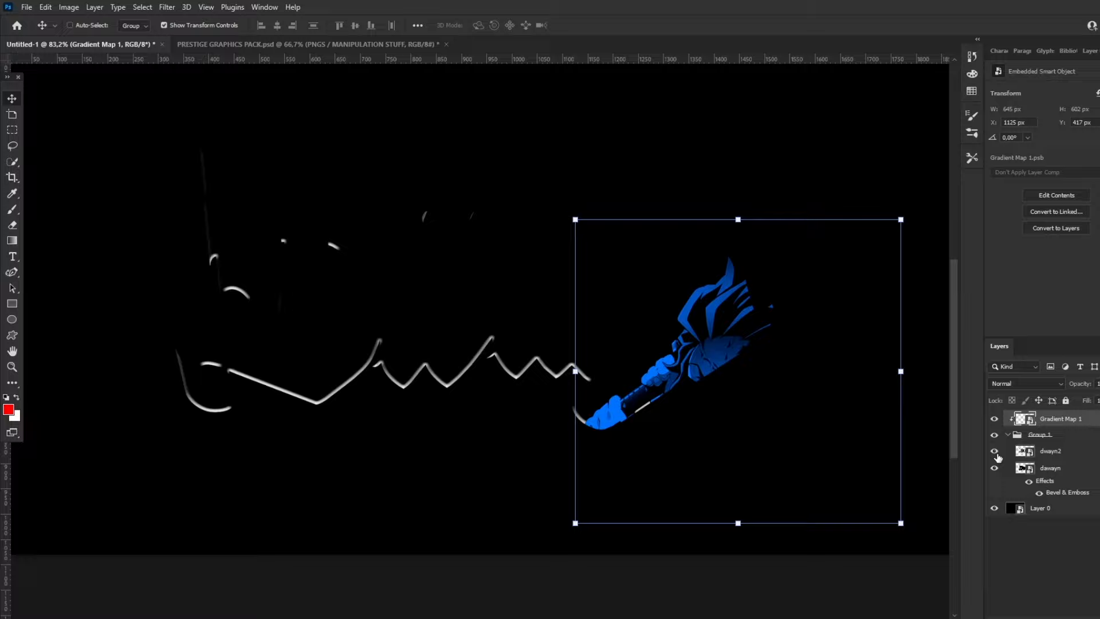
Move the artwork into Group 1 above dwayn2, clip it to that layer, and position it over the lower right lettering.
left_click_drag(1056, 423, 1052, 441)
right_click(1061, 435)
left_click(971, 376)
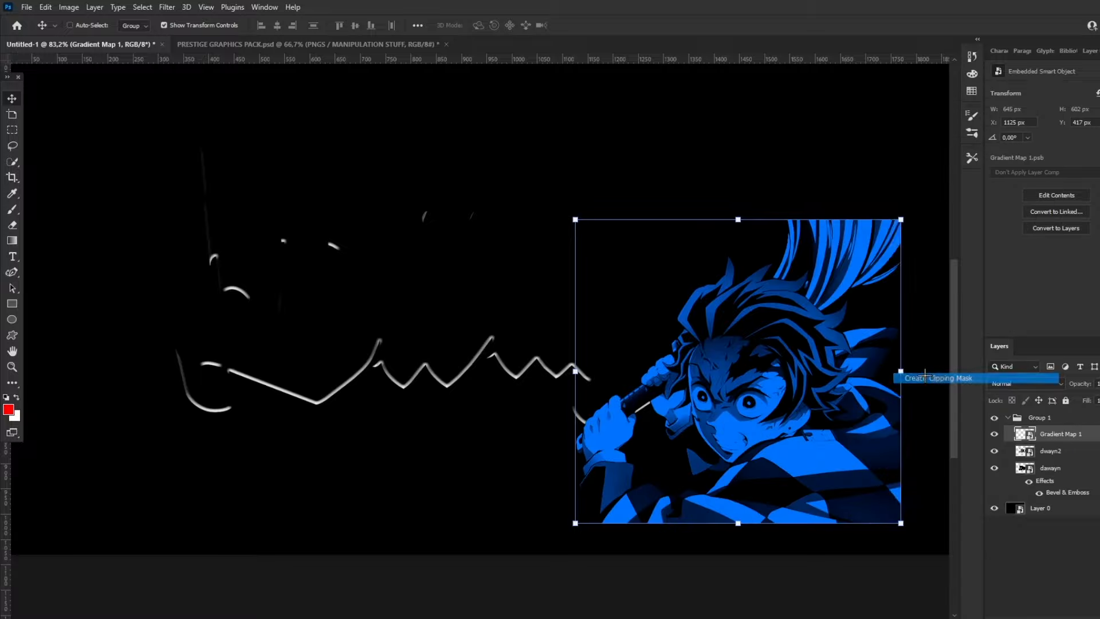
mouse_move(766, 373)
left_mouse_down()
mouse_move(735, 351)
mouse_move(754, 397)
mouse_move(826, 271)
mouse_move(803, 229)
mouse_move(88, 224)
mouse_move(229, 344)
mouse_move(240, 398)
mouse_move(308, 415)
mouse_move(793, 395)
mouse_move(780, 426)
mouse_move(808, 421)
mouse_move(786, 393)
left_mouse_up()
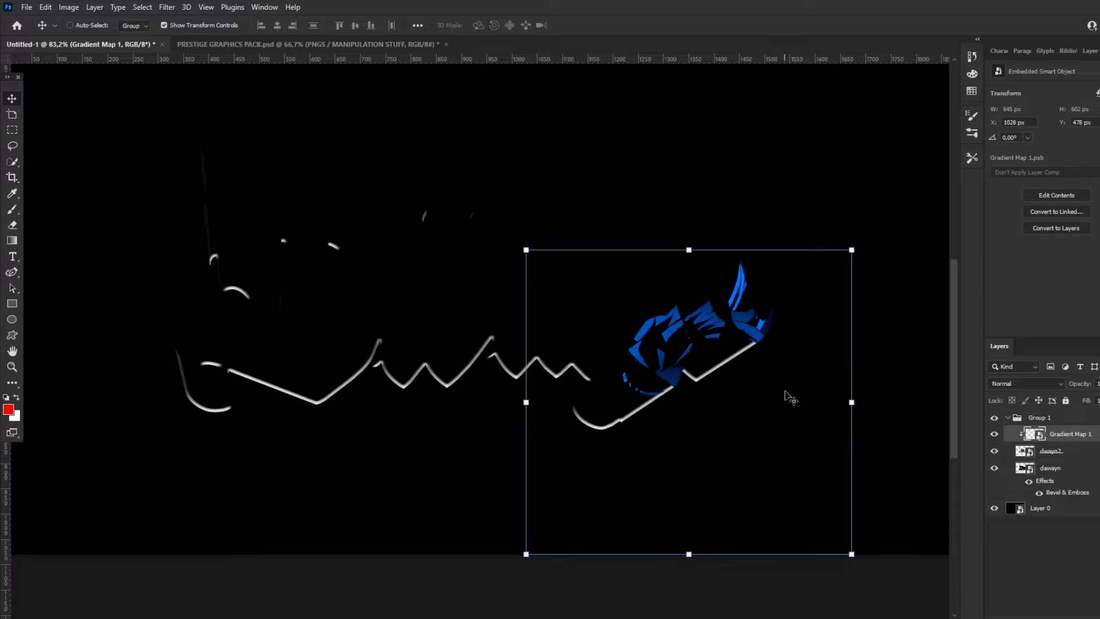
Duplicate the clipped artwork, flip the copy horizontally, and position it over the first letters so the eyes show.
key("ctrl+v")
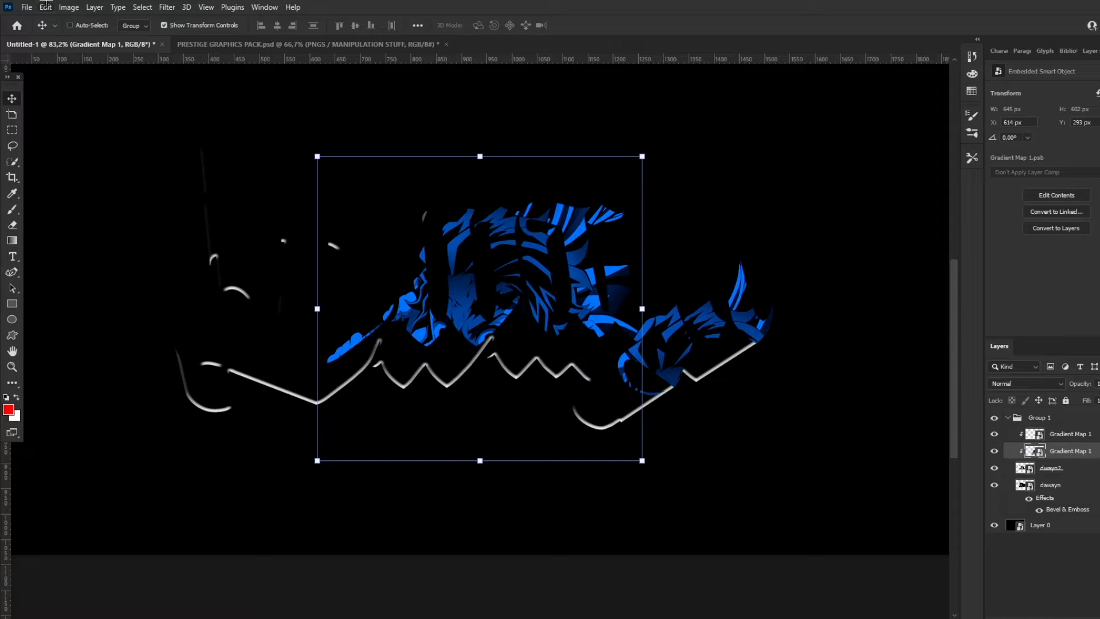
left_click(46, 7)
mouse_move(86, 283)
left_click(227, 509)
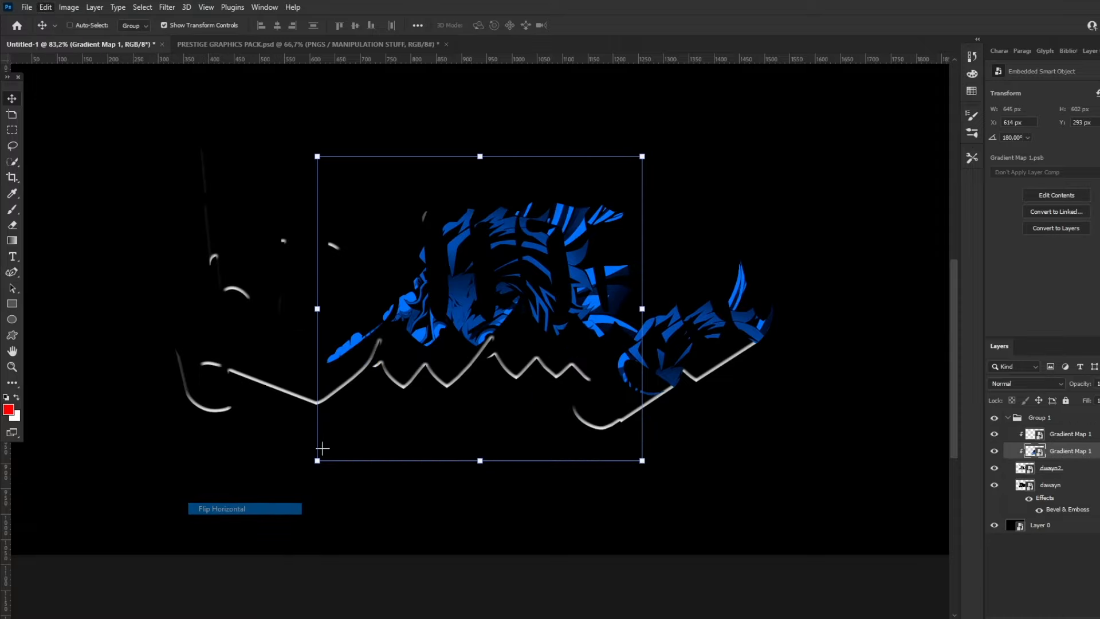
left_click_drag(537, 334, 496, 335)
left_click(13, 365)
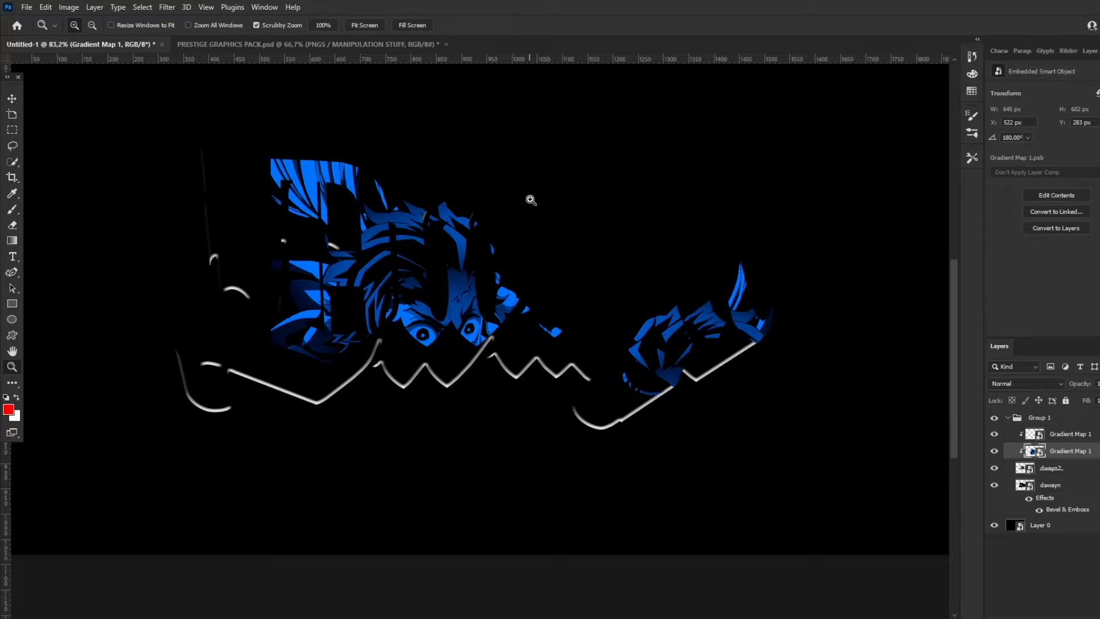
left_click_drag(530, 200, 507, 217)
left_click(12, 100)
left_click_drag(408, 311, 412, 318)
Duplicate the flipped artwork, clip the copy to the lettering, and move it toward the upper right letters.
left_click(13, 368)
left_click_drag(458, 283, 403, 251)
left_click_drag(363, 157, 193, 165)
left_click(12, 100)
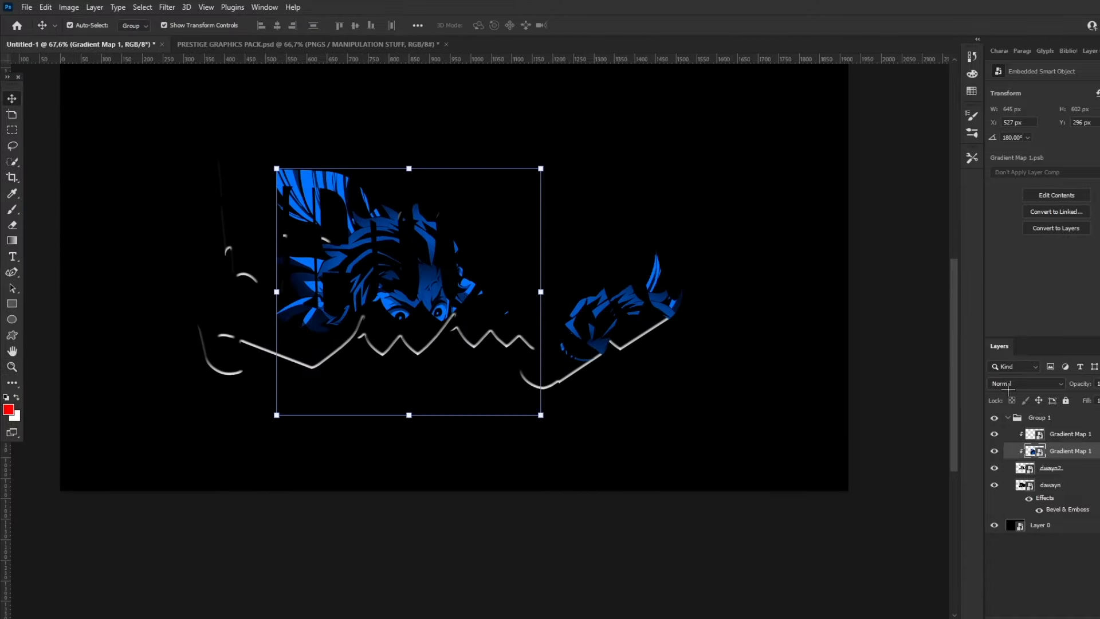
left_click(1079, 437)
key("ctrl+v")
key("ctrl+alt+g")
left_click_drag(464, 308, 636, 167)
Rotate the new artwork copy to -22.11°, fit it along the tops of the last letters, and erase its lower edge softly.
left_click_drag(772, 128, 566, 137)
left_click_drag(578, 191, 583, 195)
left_click_drag(651, 203, 570, 240)
left_click_drag(770, 306, 737, 292)
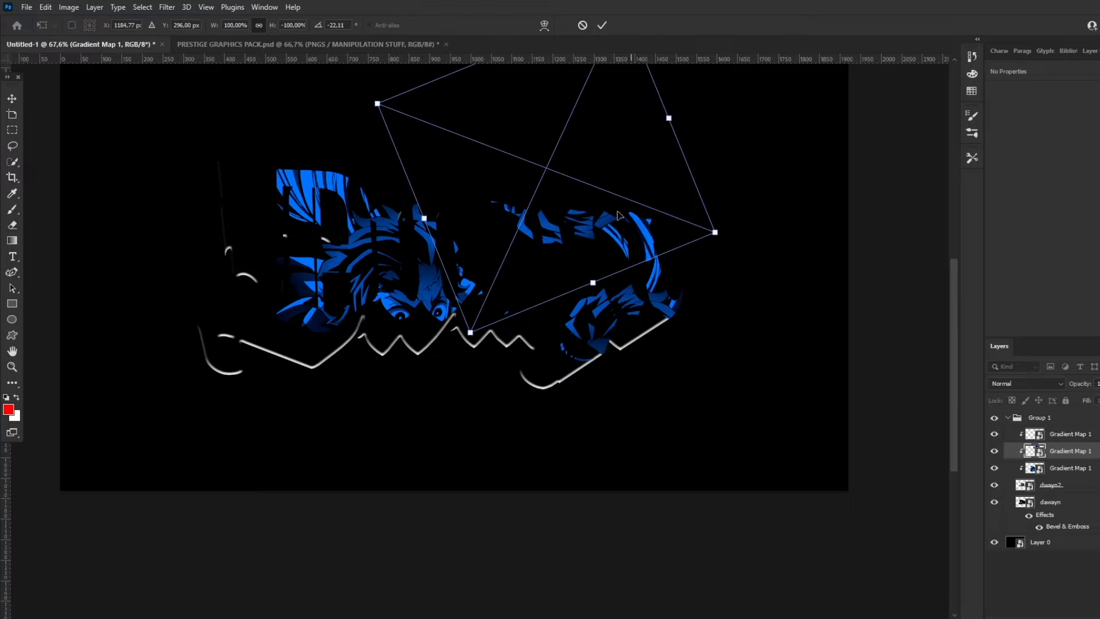
left_click_drag(621, 216, 571, 208)
left_click(605, 24)
key("Return")
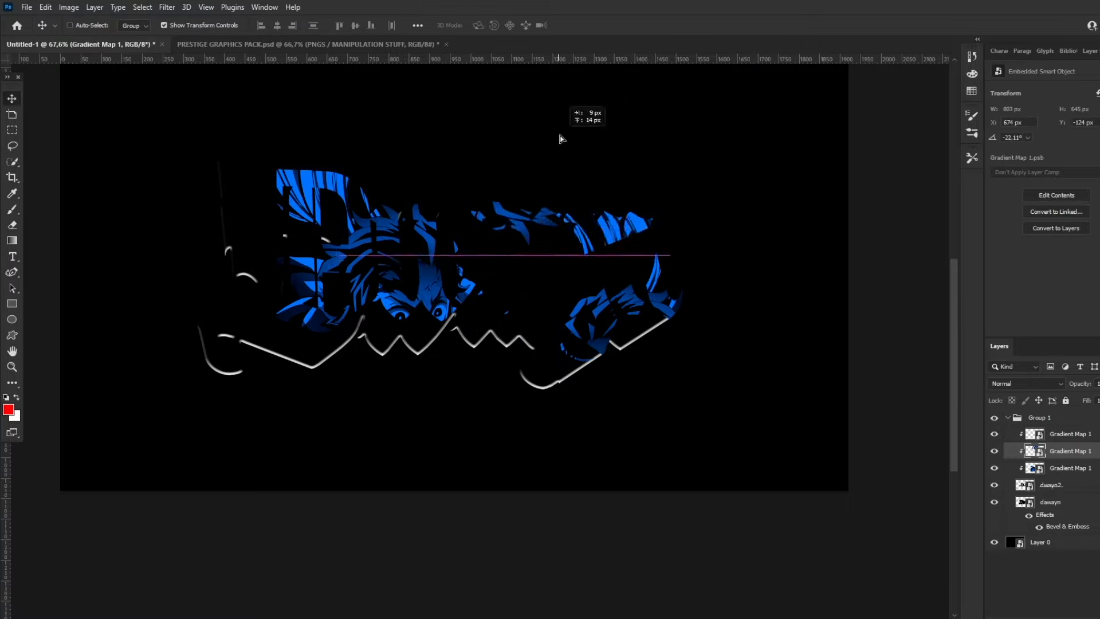
key("e")
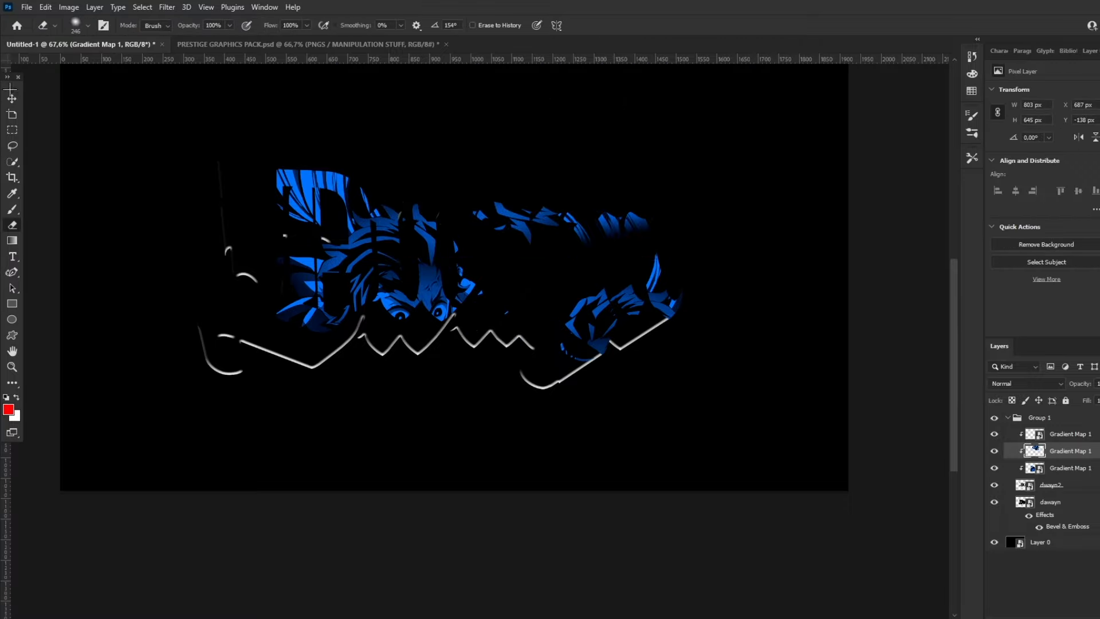
Convert the three clipped artwork layers and the dwayn2 layer into one smart object.
left_click(1077, 439)
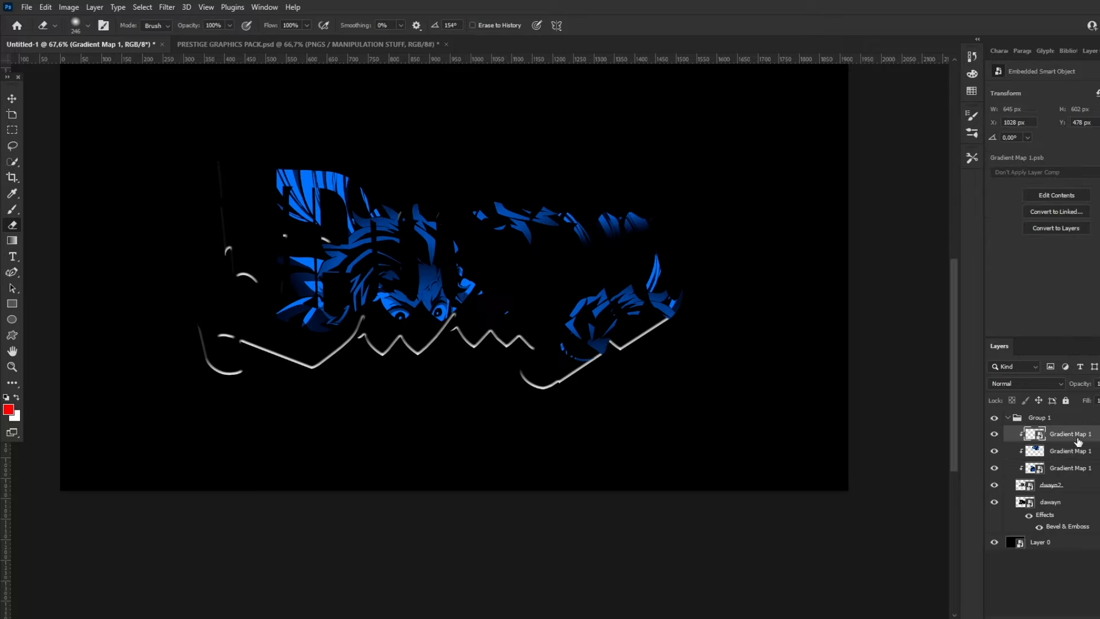
left_click(11, 98)
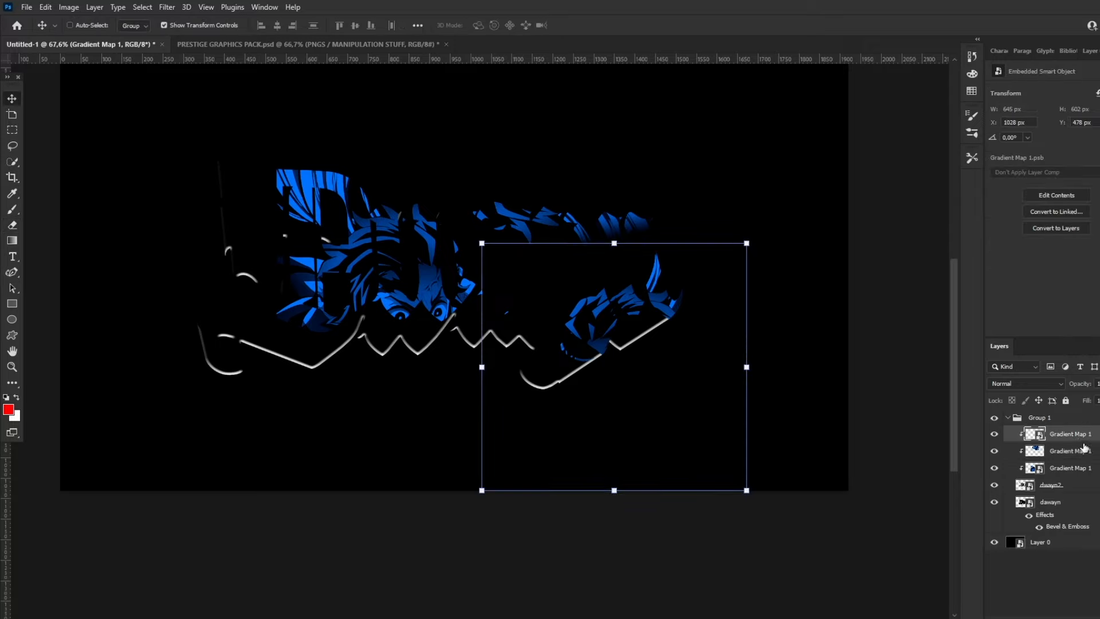
left_click(1068, 490, "shift")
right_click(1068, 467)
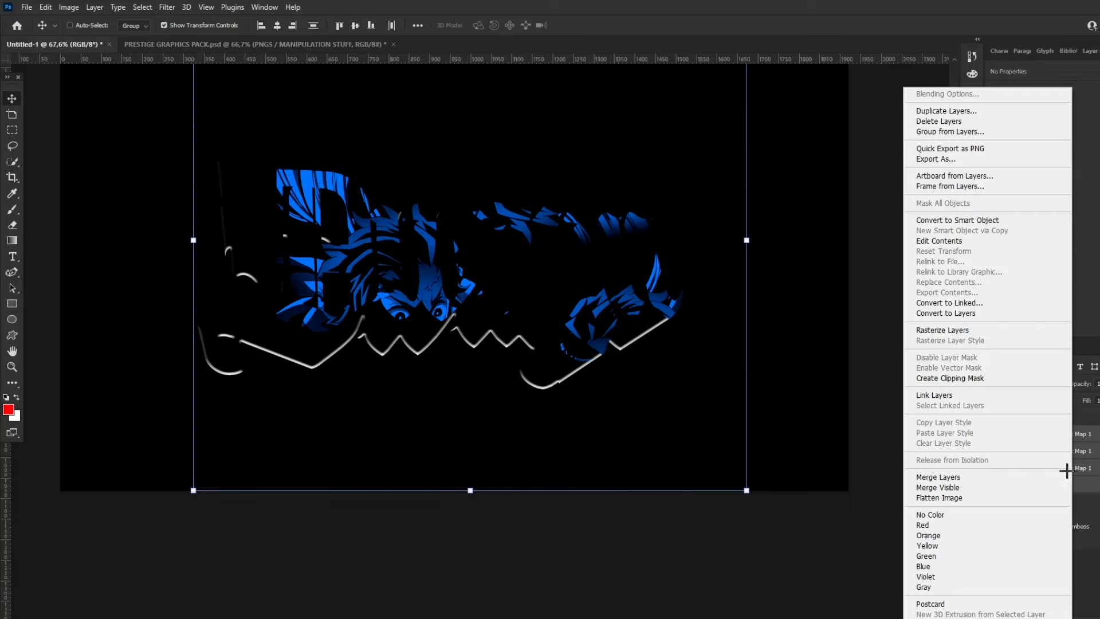
left_click(936, 220)
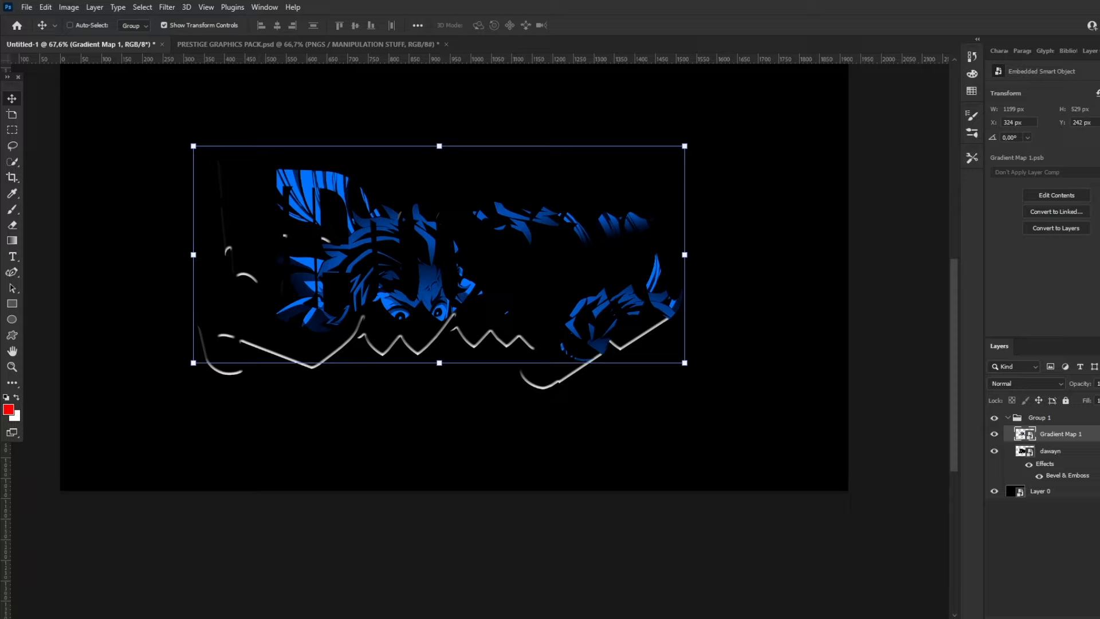
Duplicate the combined smart object, set the copy's fill opacity to 0%, and enable Bevel & Emboss on it.
key("ctrl+j")
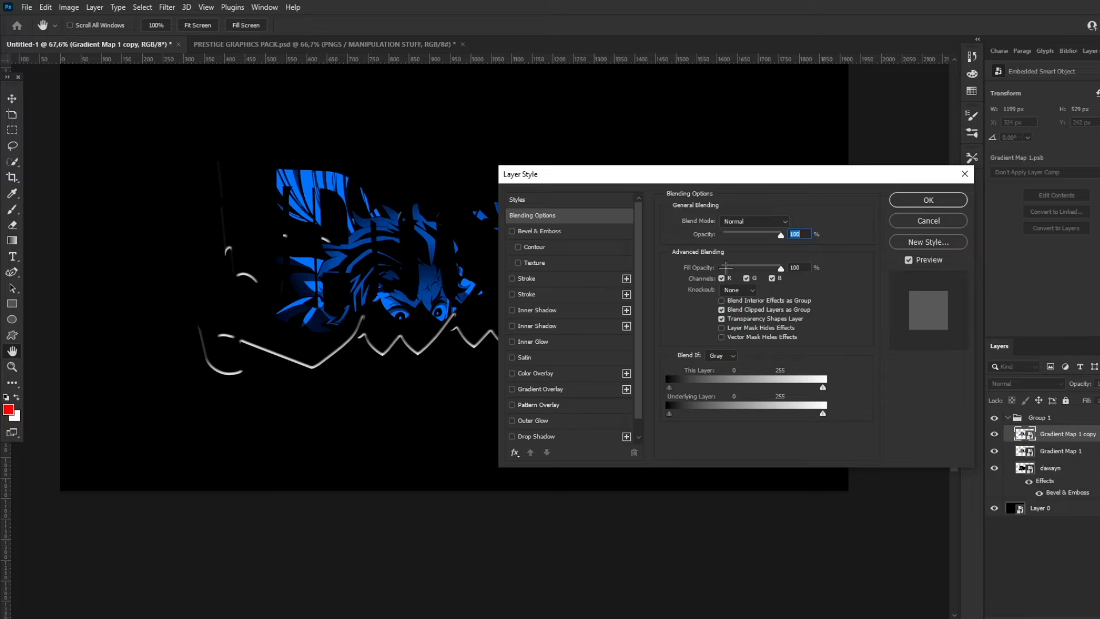
left_click_drag(754, 269, 719, 268)
left_click_drag(646, 174, 850, 189)
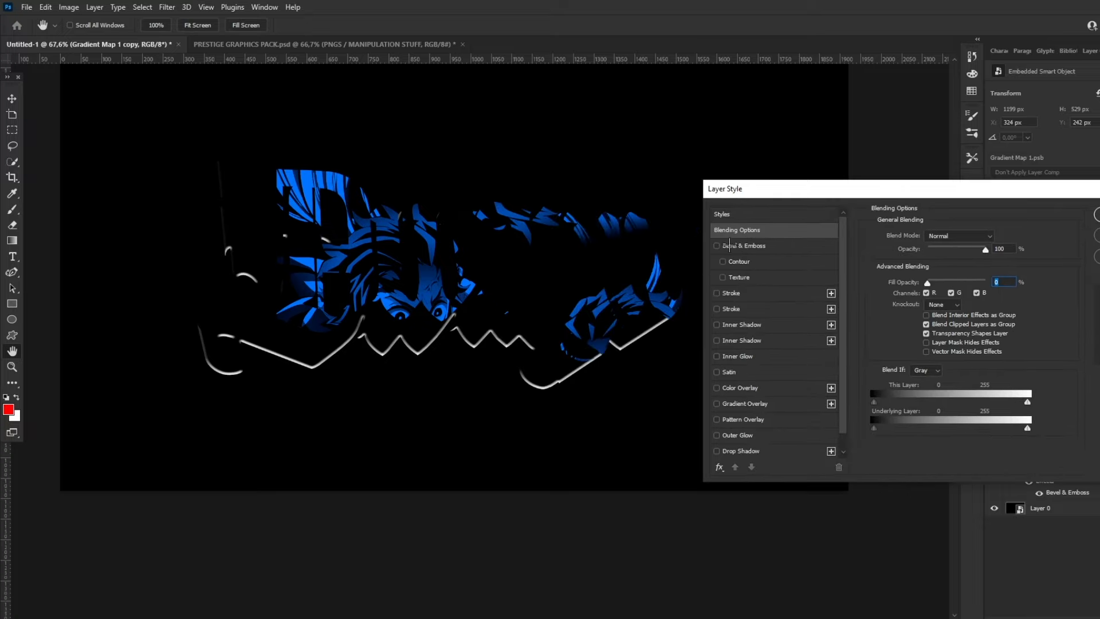
left_click(717, 245)
left_click(780, 248)
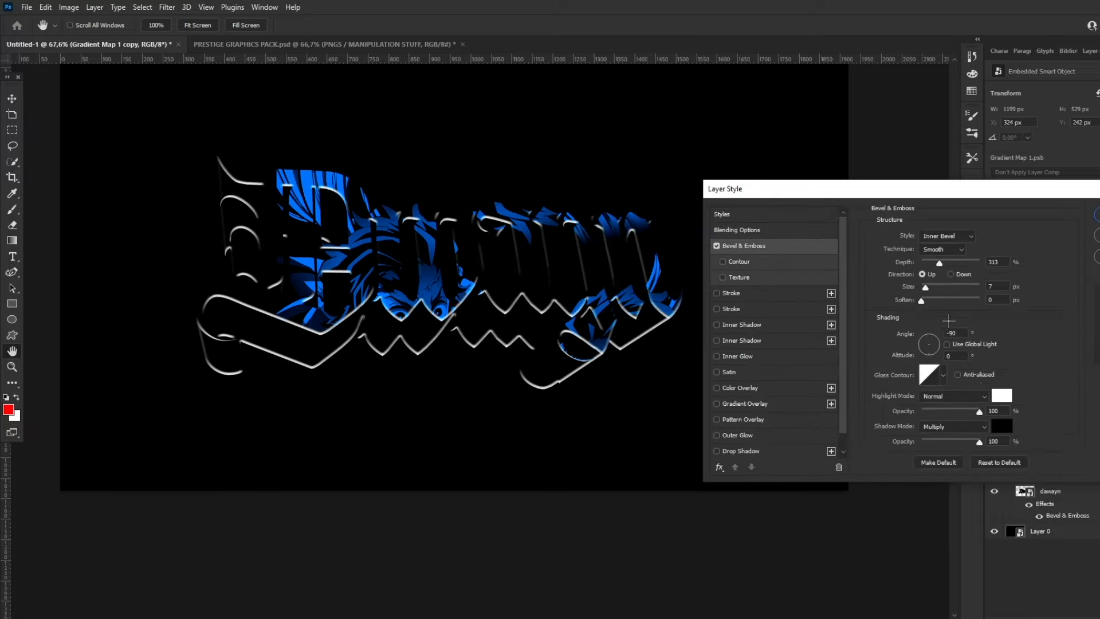
Set the bevel's highlight color to bright blue, shadow mode to Normal, depth to 761%, and size to 8 px.
left_click(1003, 395)
type("0096ff")
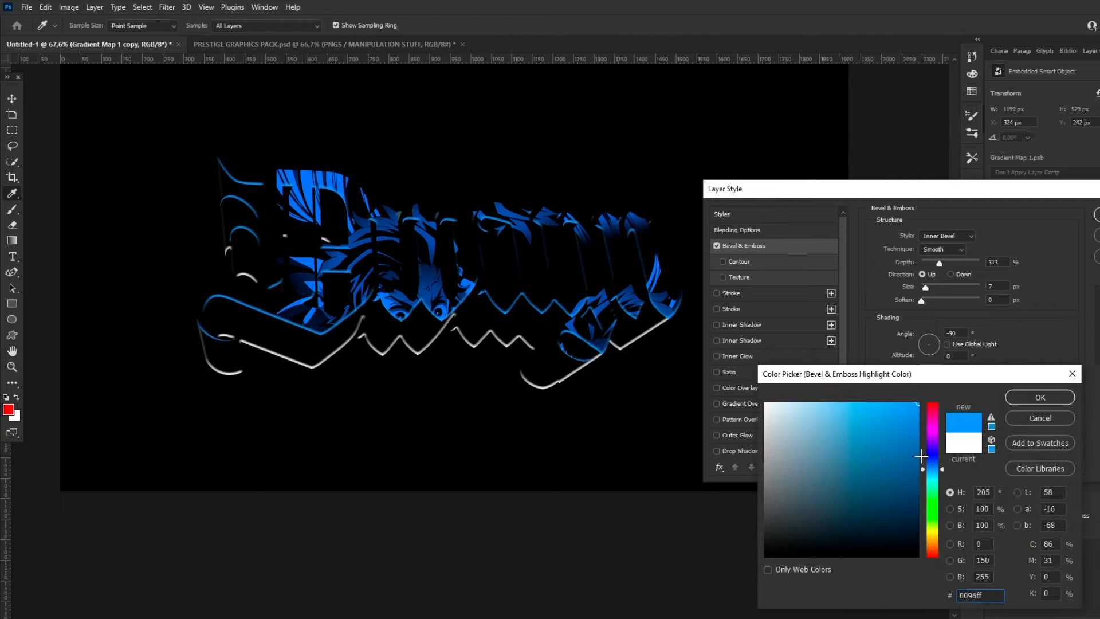
left_click(1040, 397)
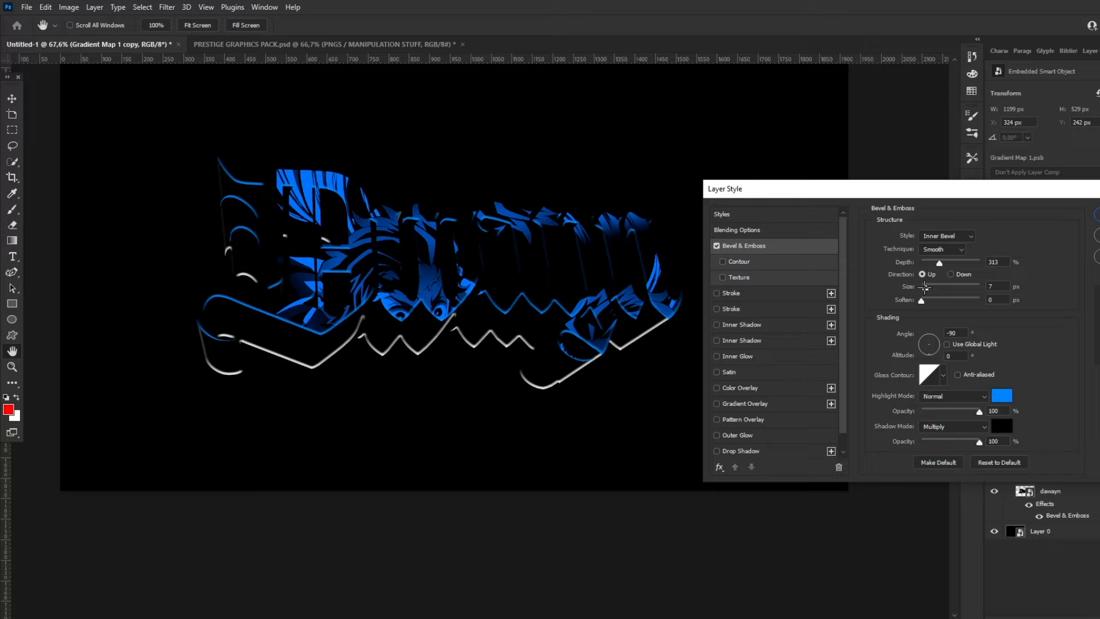
left_click_drag(924, 286, 927, 285)
left_click(950, 427)
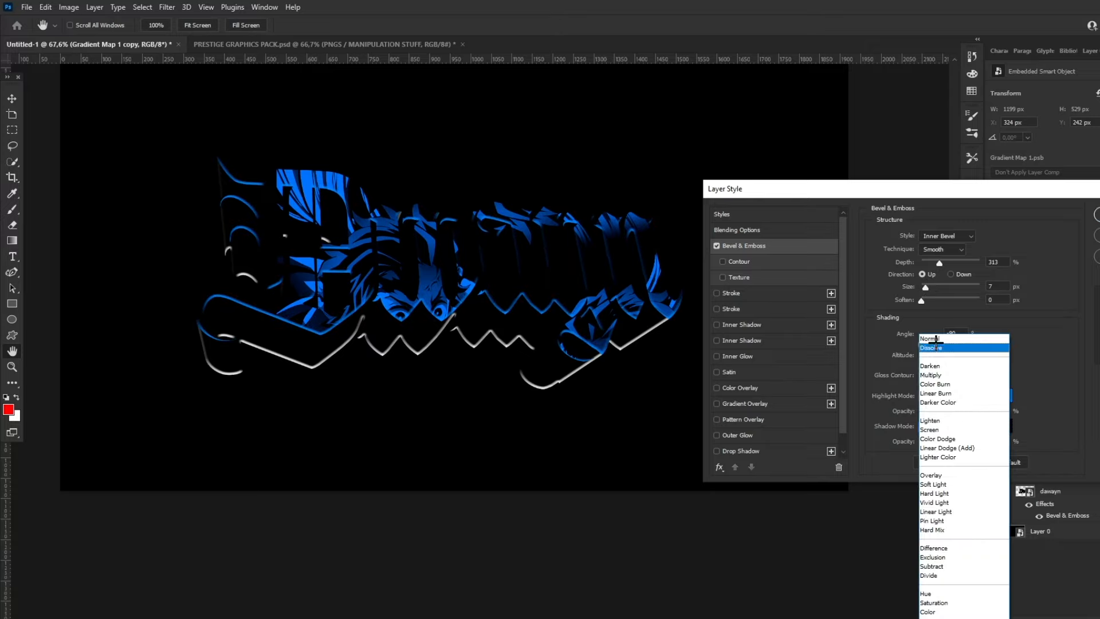
left_click(936, 336)
mouse_move(932, 287)
left_mouse_down()
mouse_move(979, 263)
mouse_move(952, 262)
mouse_move(969, 261)
mouse_move(926, 286)
left_mouse_up()
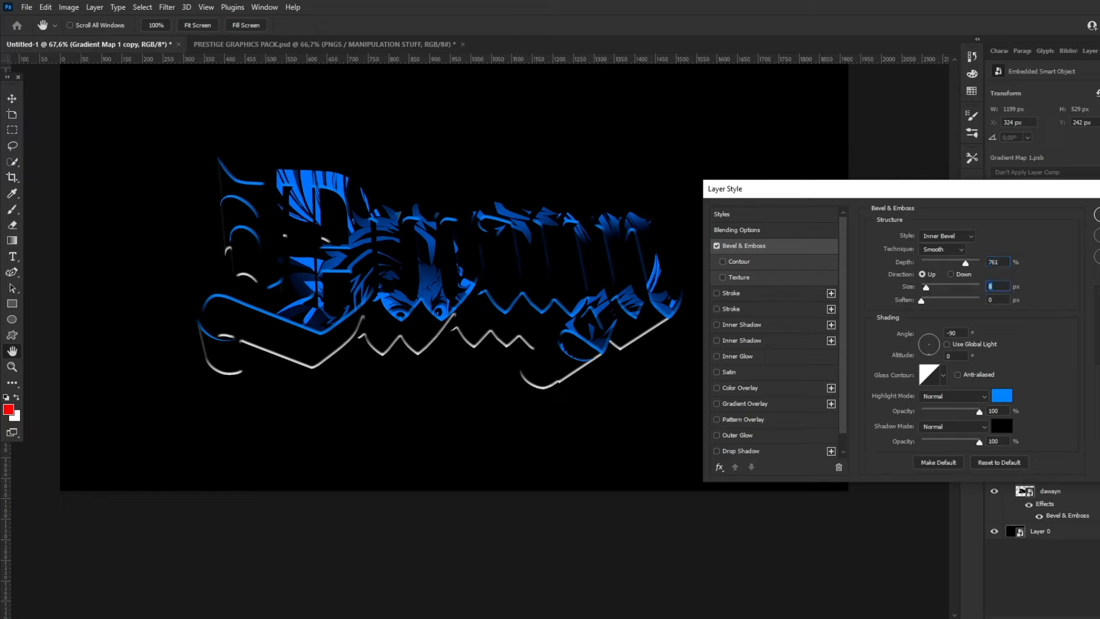
key("Return")
Convert the beveled Gradient Map 1 copy into a smart object.
key("v")
right_click(1077, 433)
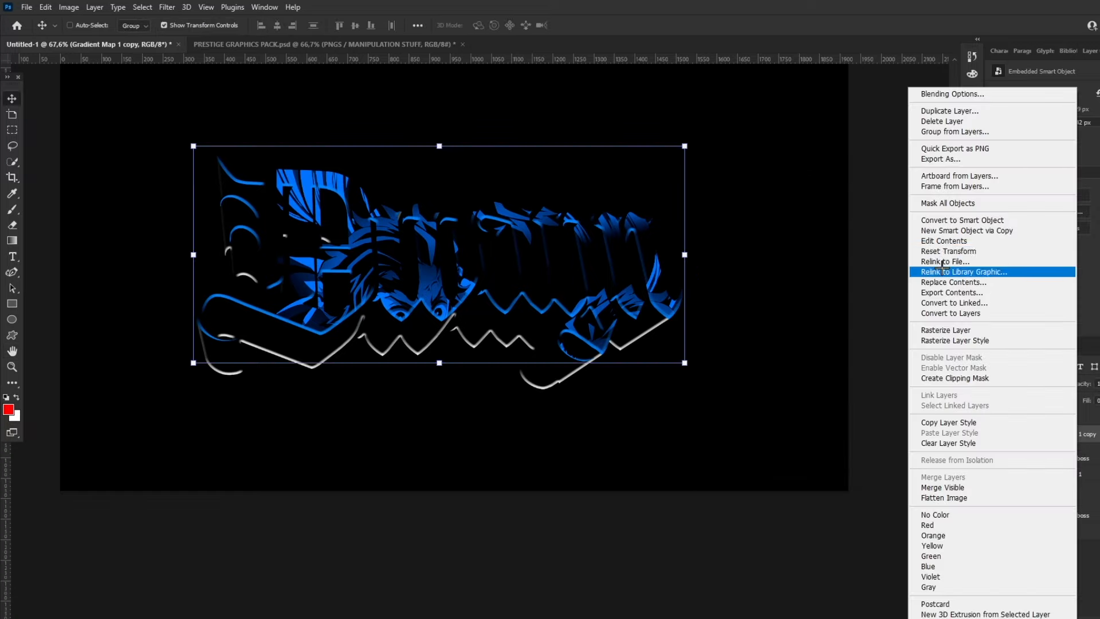
left_click(948, 220)
Duplicate Gradient Map 1 again, move the copy to the top of the group, and set its fill opacity to 0%.
left_click(1059, 451)
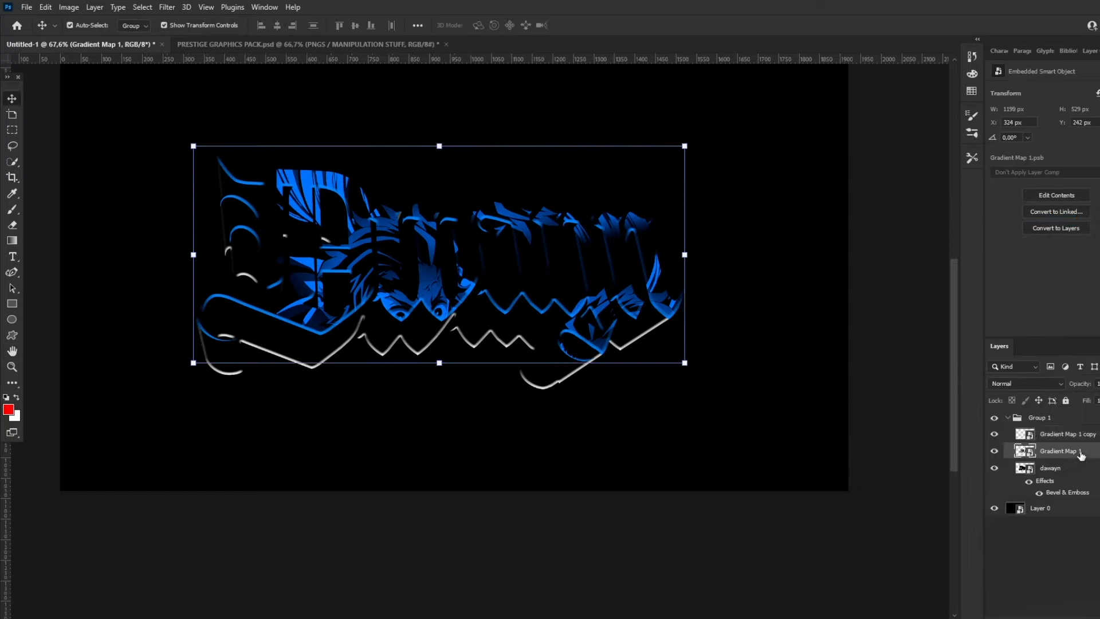
key("ctrl+j")
left_click_drag(1081, 456, 1089, 426)
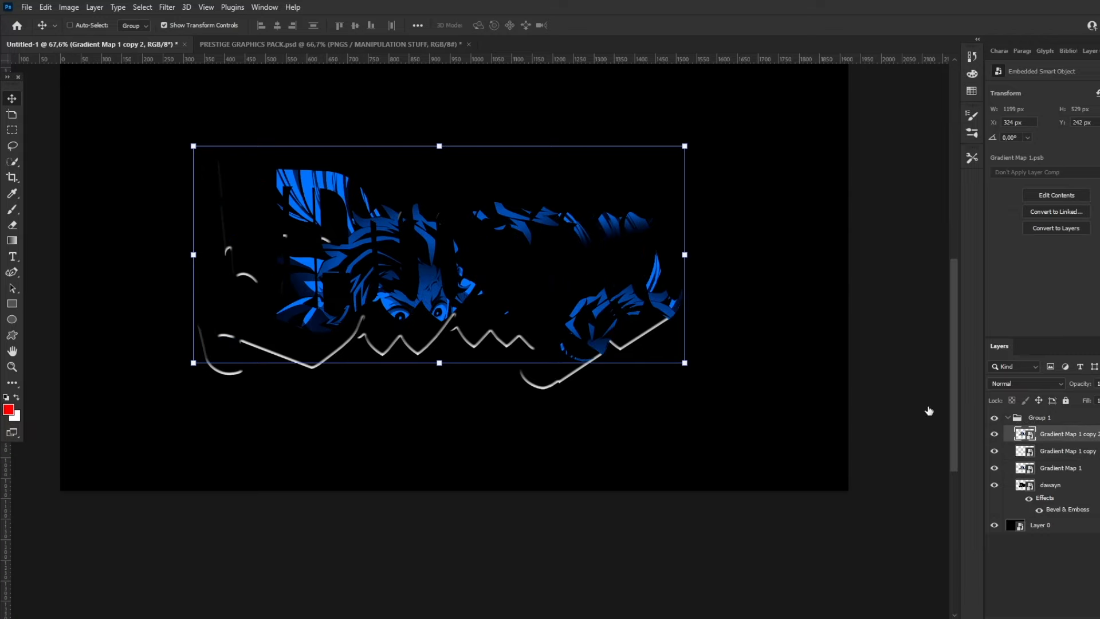
left_click_drag(930, 282, 888, 281)
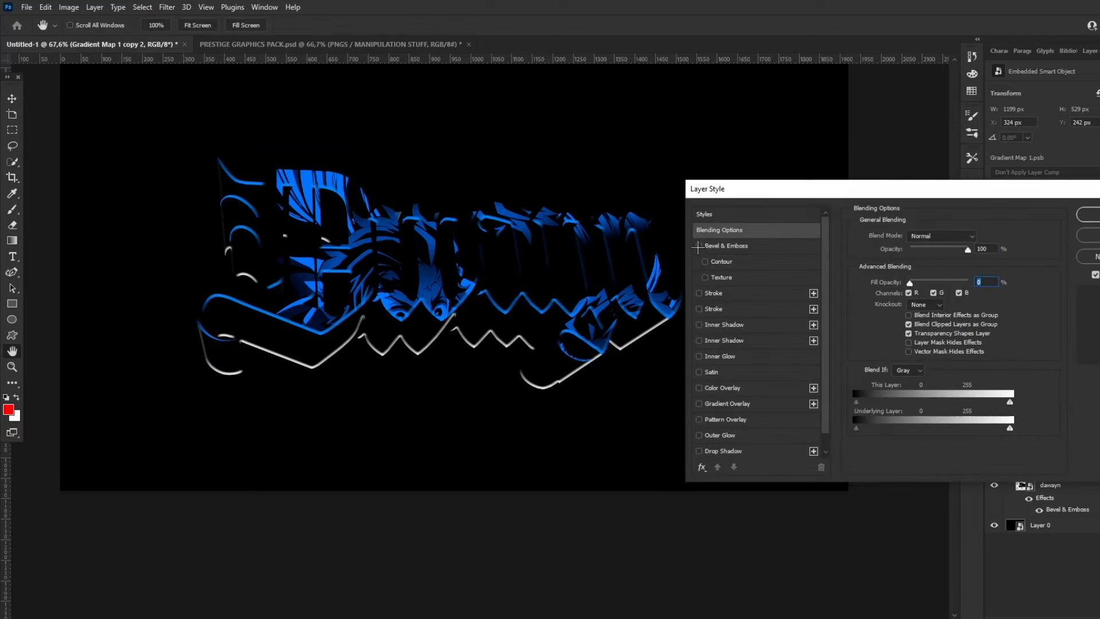
Apply Bevel & Emboss with a 90° angle to the top copy and convert it into a smart object.
left_click(699, 246)
left_click_drag(939, 332, 898, 330)
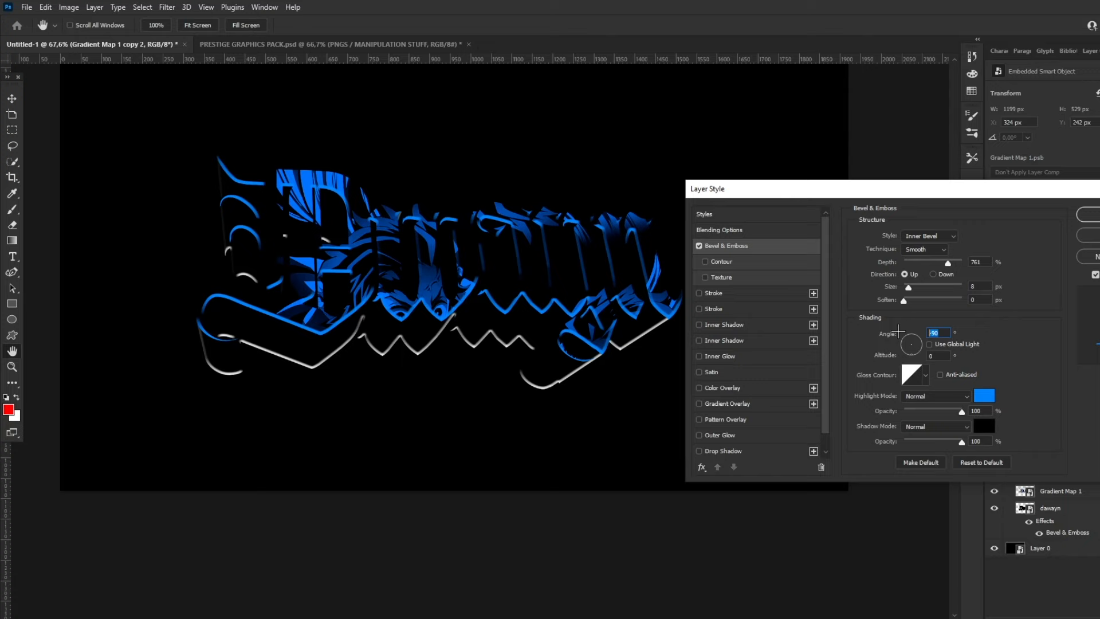
type("90")
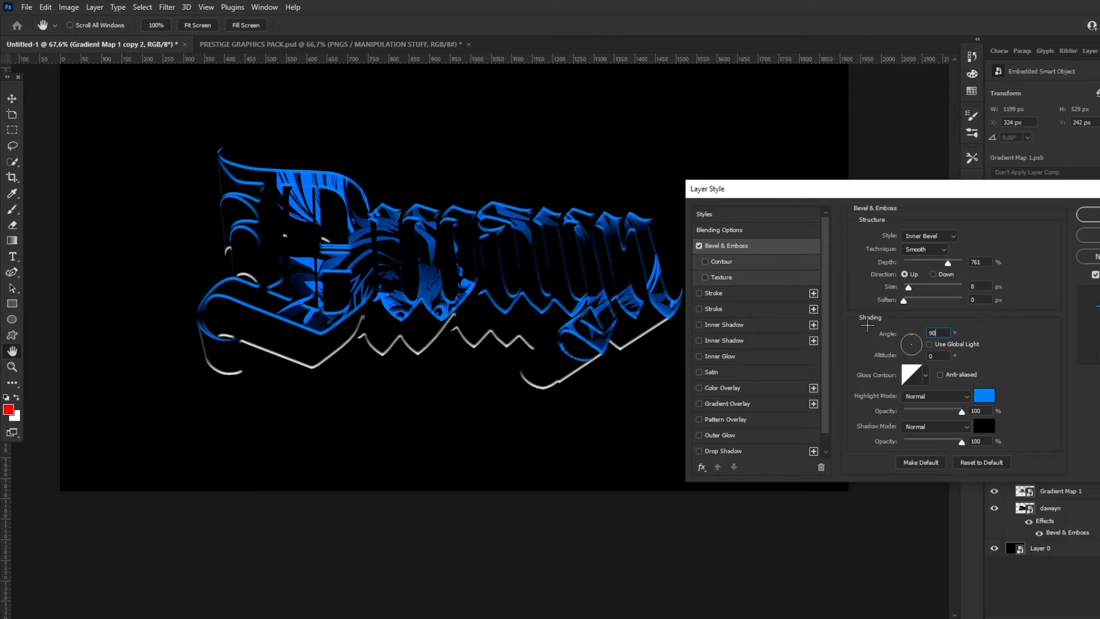
left_click(1089, 218)
right_click(1075, 433)
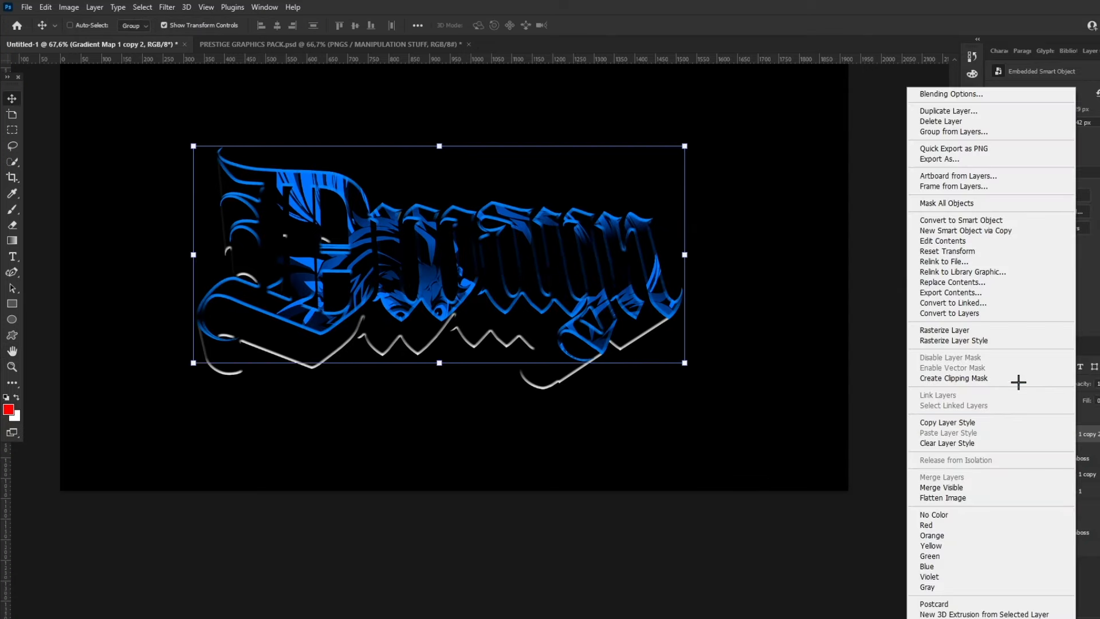
left_click(940, 219)
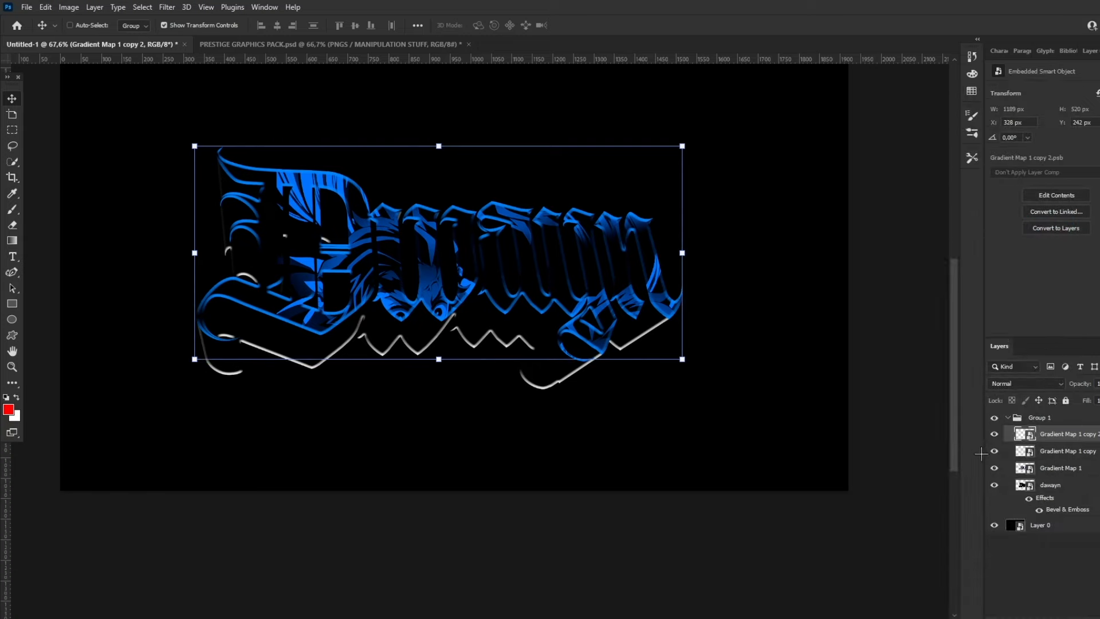
Create a third copy of Gradient Map 1 at the top of the group with 0% fill opacity.
left_click(1060, 468)
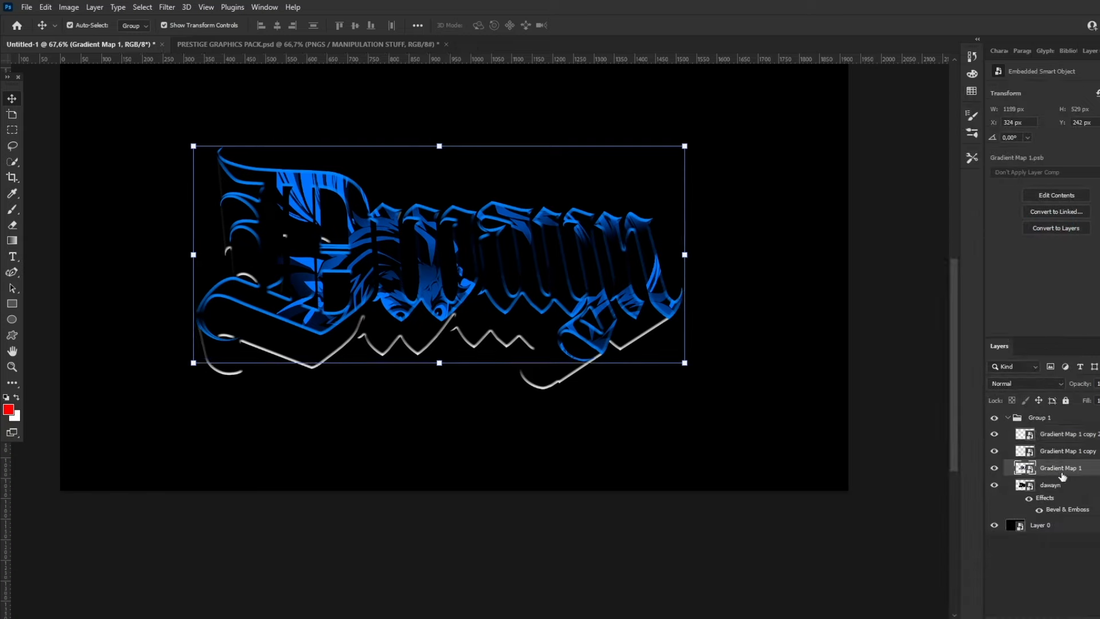
key("ctrl+j")
left_click_drag(1063, 475, 1077, 428)
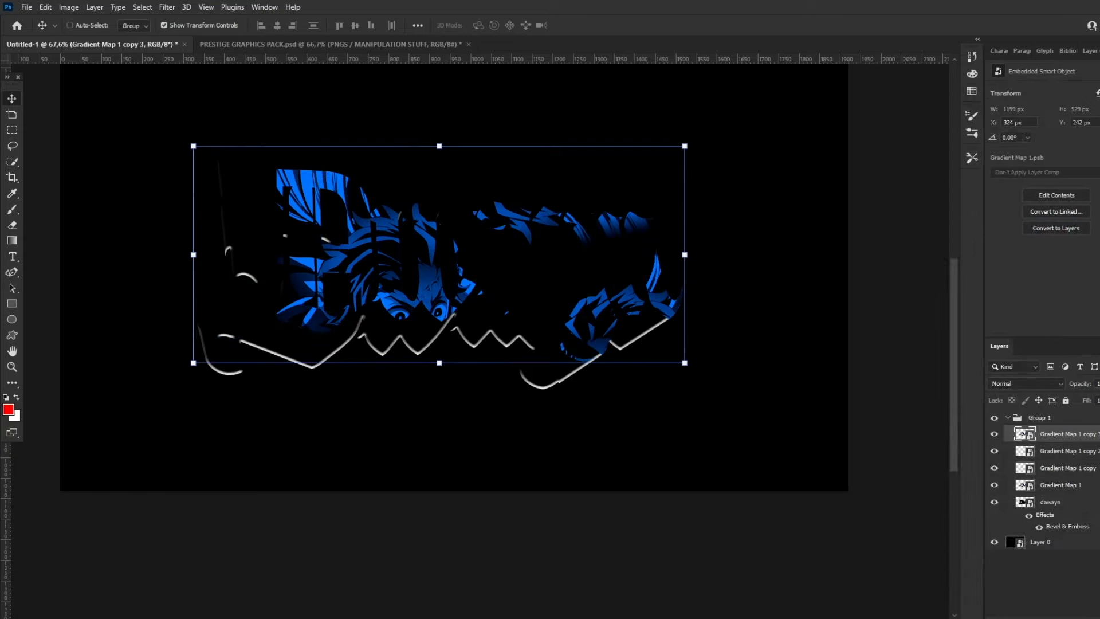
left_click_drag(968, 282, 672, 280)
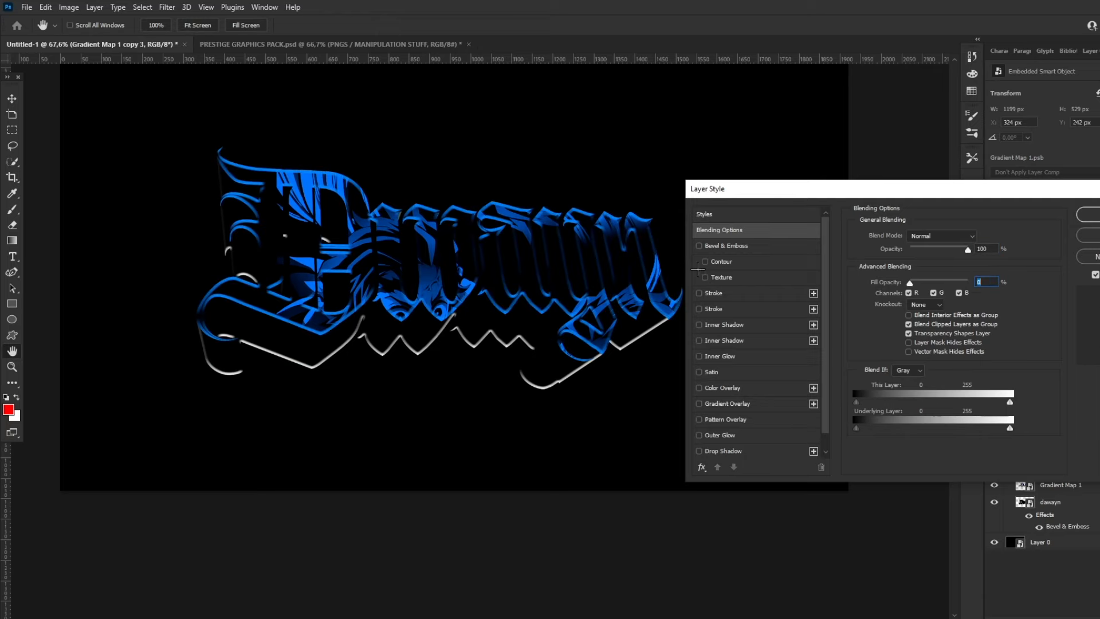
Apply Bevel & Emboss to the third copy with an 8° angle, 501% depth, and 7 px size.
left_click(705, 246)
left_click(916, 344)
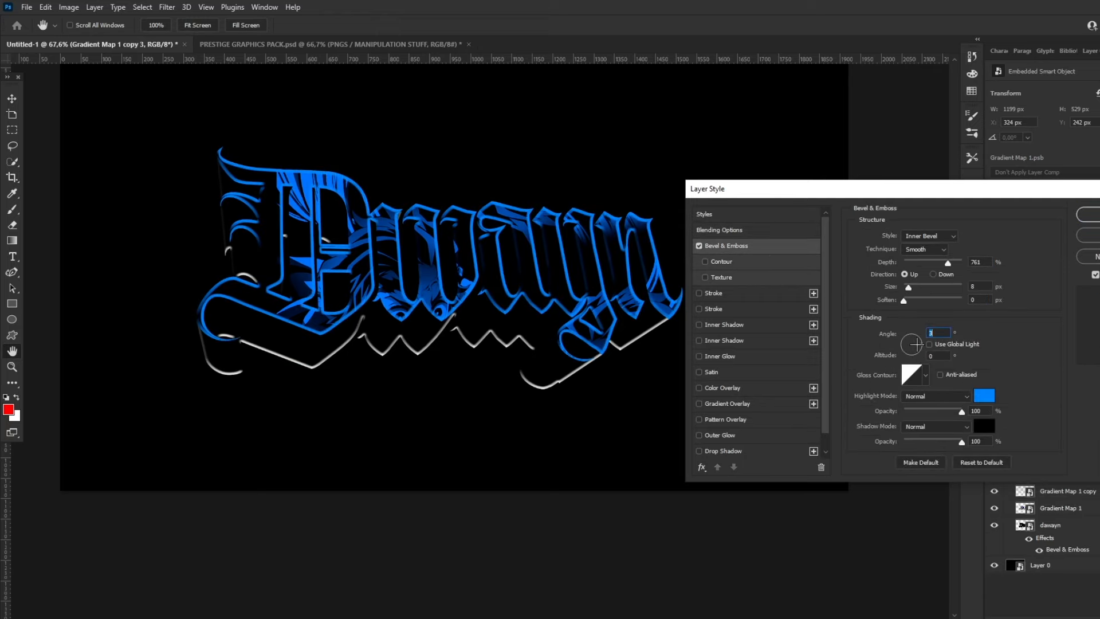
mouse_move(917, 344)
left_mouse_down()
mouse_move(890, 346)
mouse_move(934, 340)
left_mouse_up()
left_click_drag(907, 286, 927, 264)
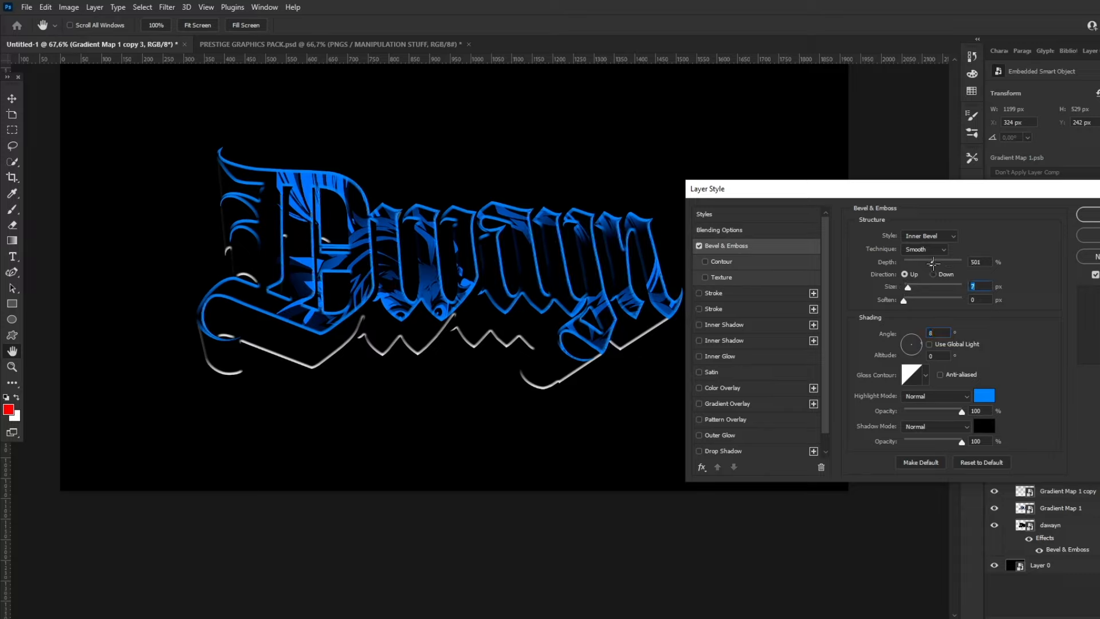
left_click(1084, 221)
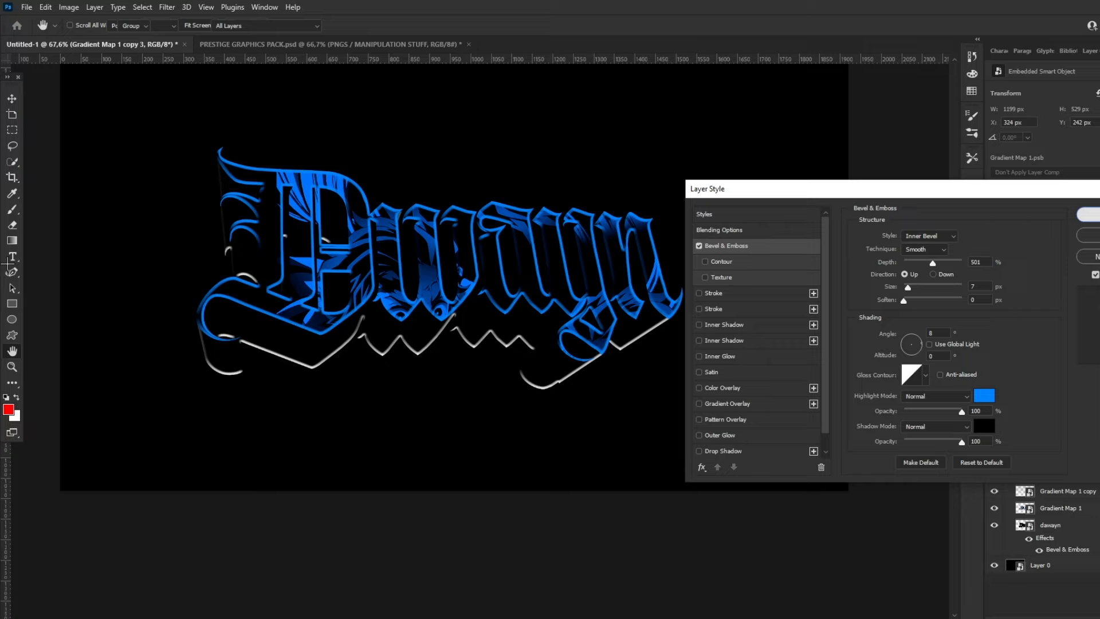
Duplicate Gradient Map 1 a fourth time, move the copy to the top of the group, and set its fill opacity to 0%.
key("z")
mouse_move(501, 216)
left_mouse_down()
mouse_move(404, 225)
mouse_move(522, 212)
mouse_move(447, 223)
mouse_move(490, 221)
left_mouse_up()
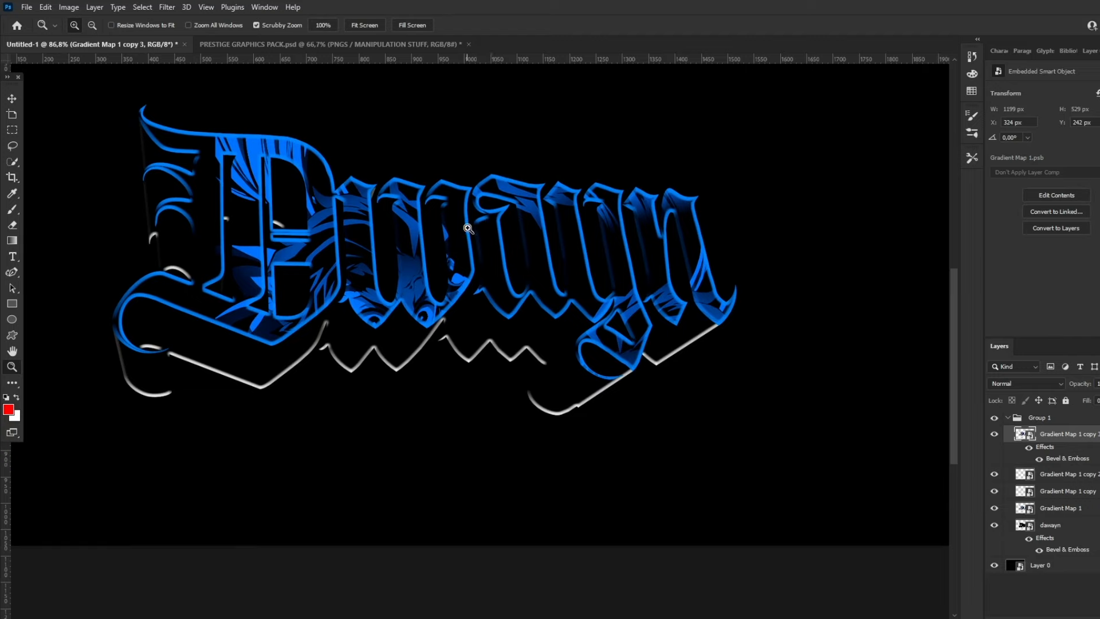
left_click(11, 98)
left_click(1065, 508)
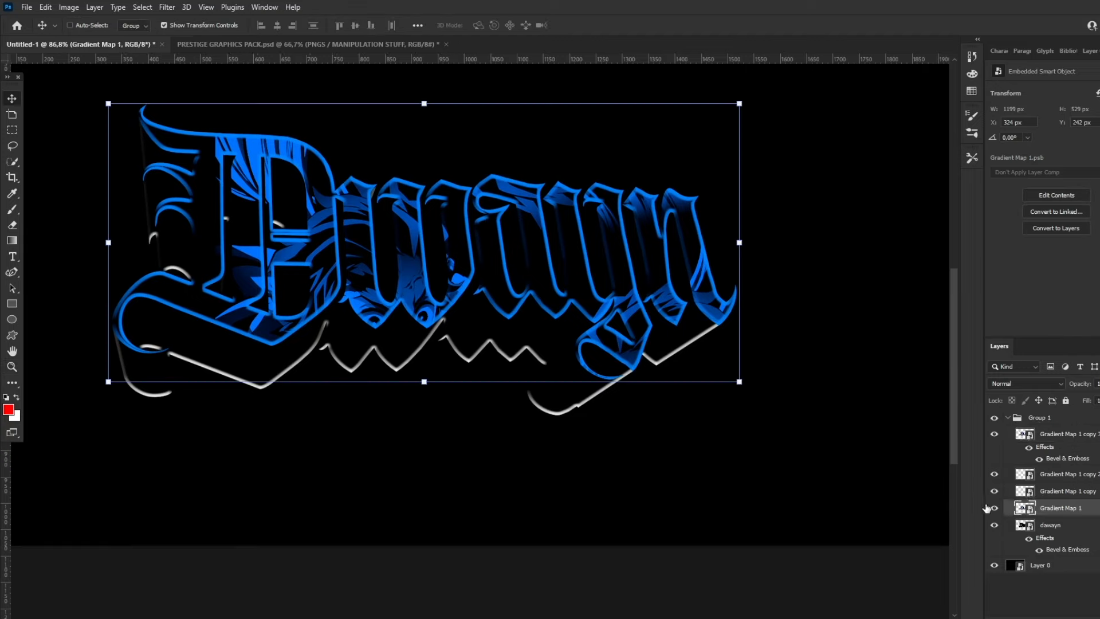
left_click(993, 507)
left_click(991, 508)
key("ctrl+j")
left_click_drag(1057, 511, 1054, 427)
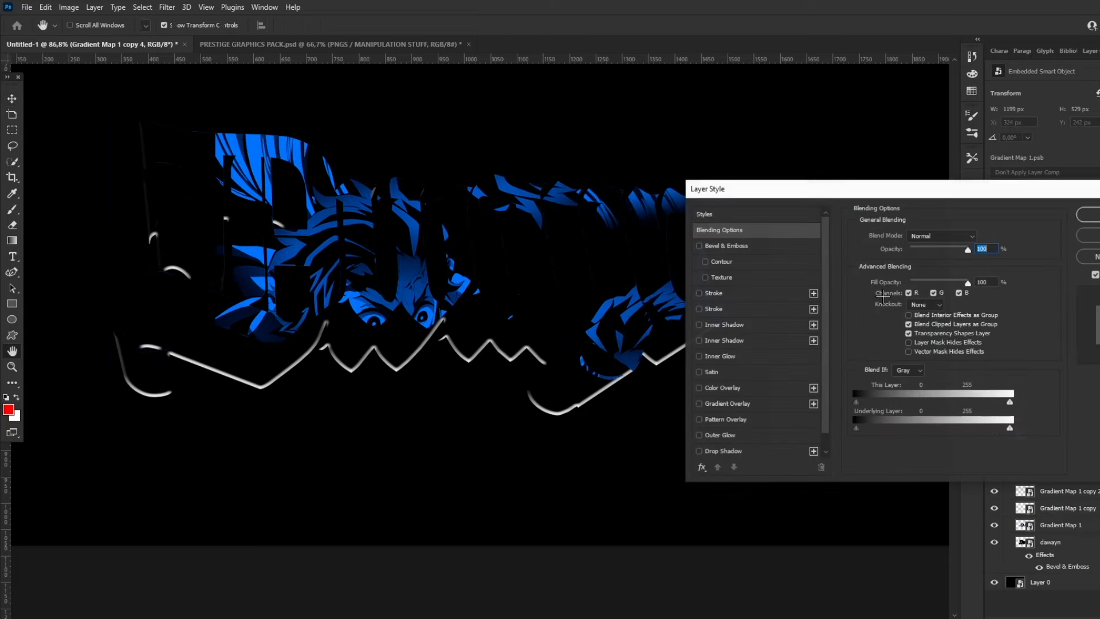
left_click_drag(966, 283, 718, 262)
Apply Bevel & Emboss to the fourth copy with a 178° angle and 5 px size.
left_click(699, 246)
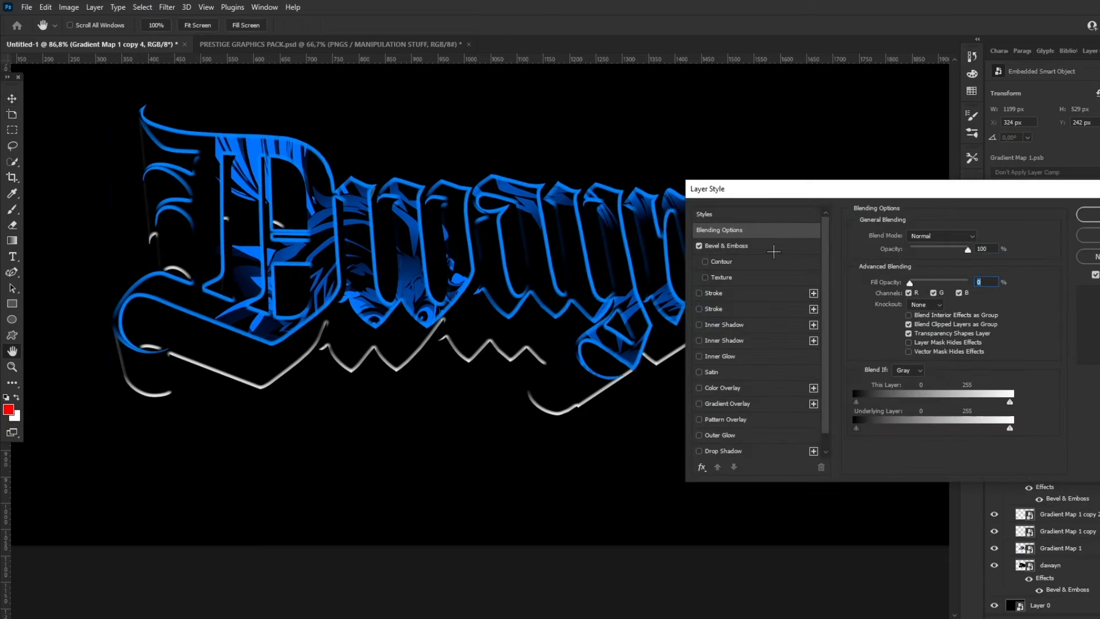
left_click(776, 246)
left_click_drag(911, 344, 884, 346)
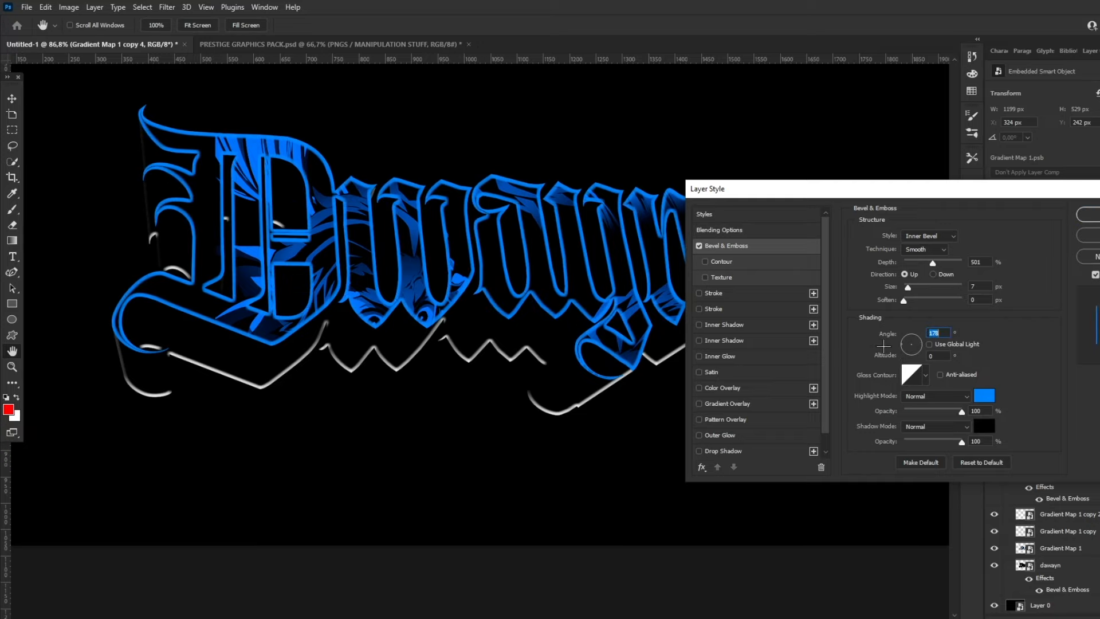
left_click_drag(909, 285, 906, 287)
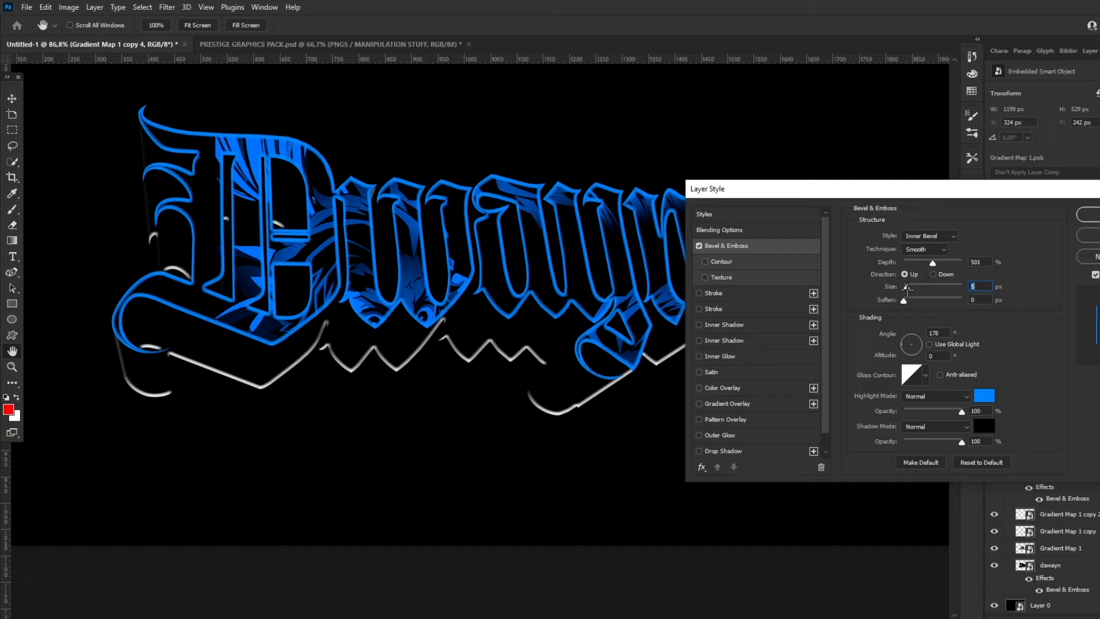
left_click(1088, 214)
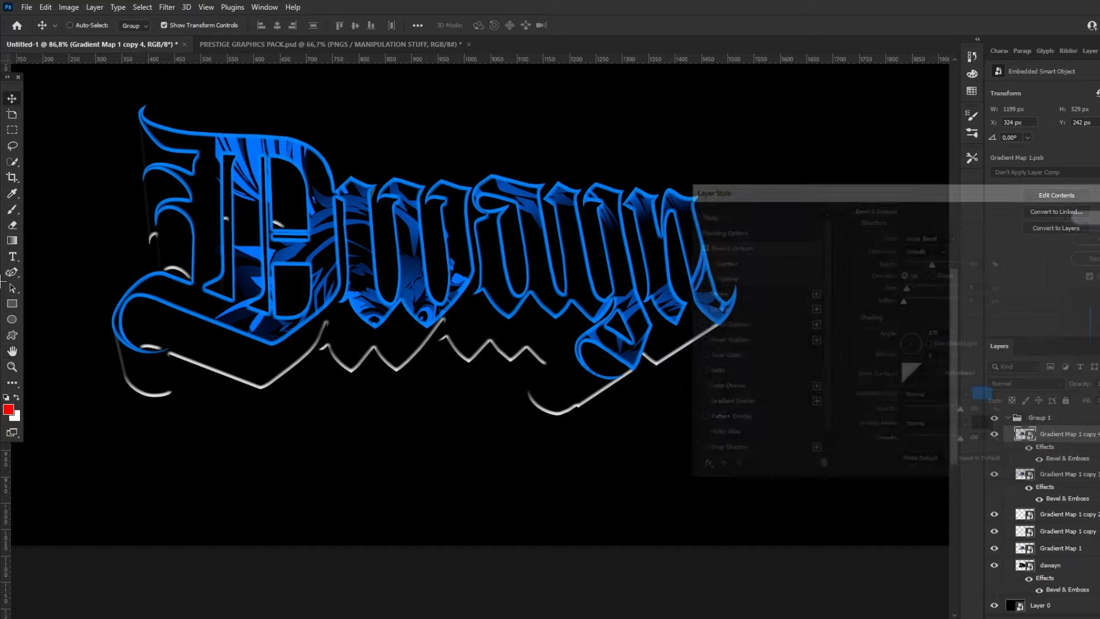
Merge the four bevelled Gradient Map 1 copies into a single pixel layer above Gradient Map 1.
left_click(13, 365)
left_click_drag(485, 224, 395, 222)
left_click_drag(494, 222, 541, 221)
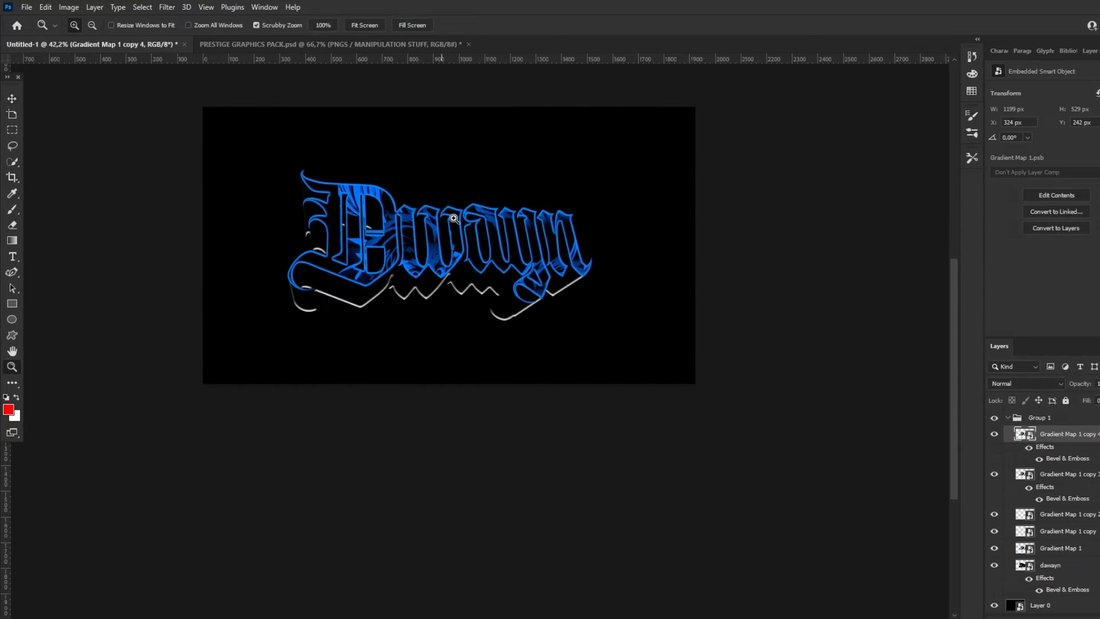
left_click_drag(458, 218, 492, 215)
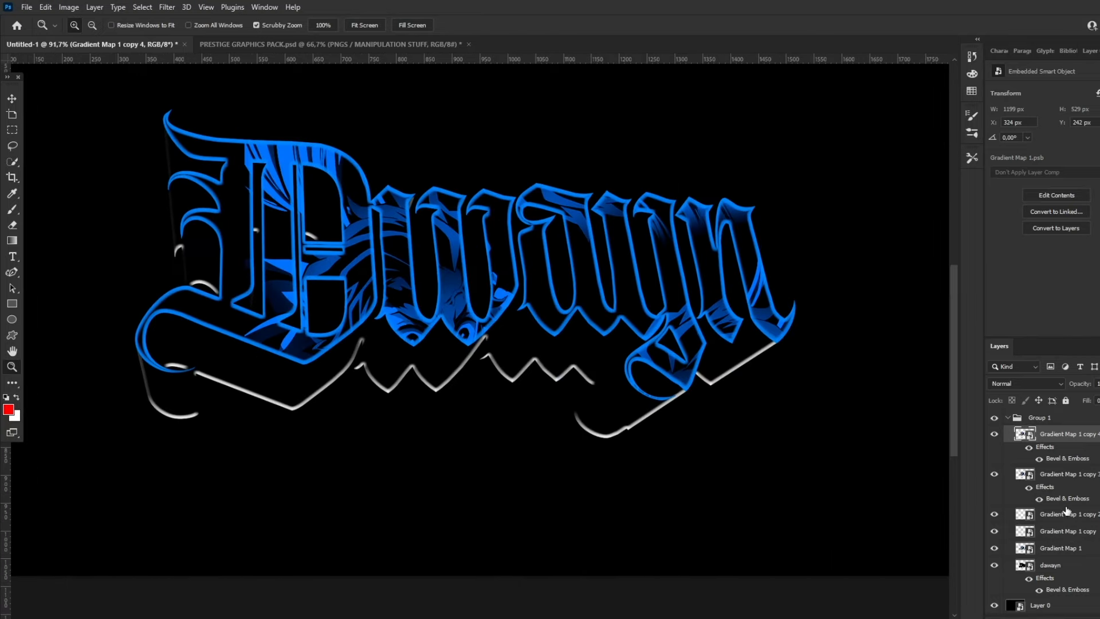
left_click(996, 438)
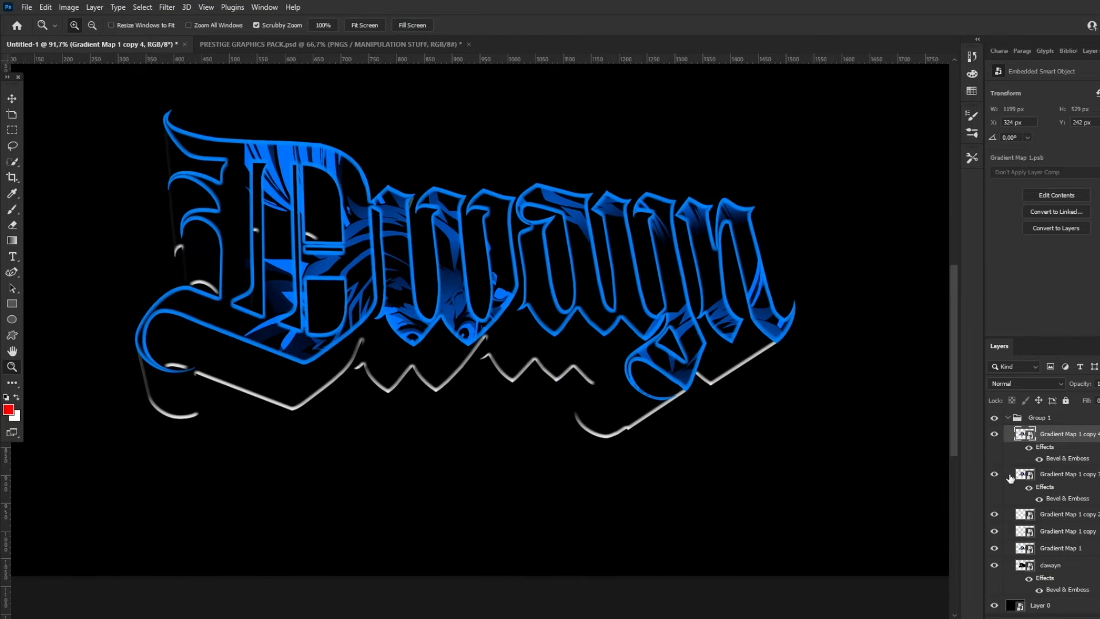
left_click(996, 548)
left_click(1066, 532, "shift")
right_click(1064, 533)
left_click(970, 220)
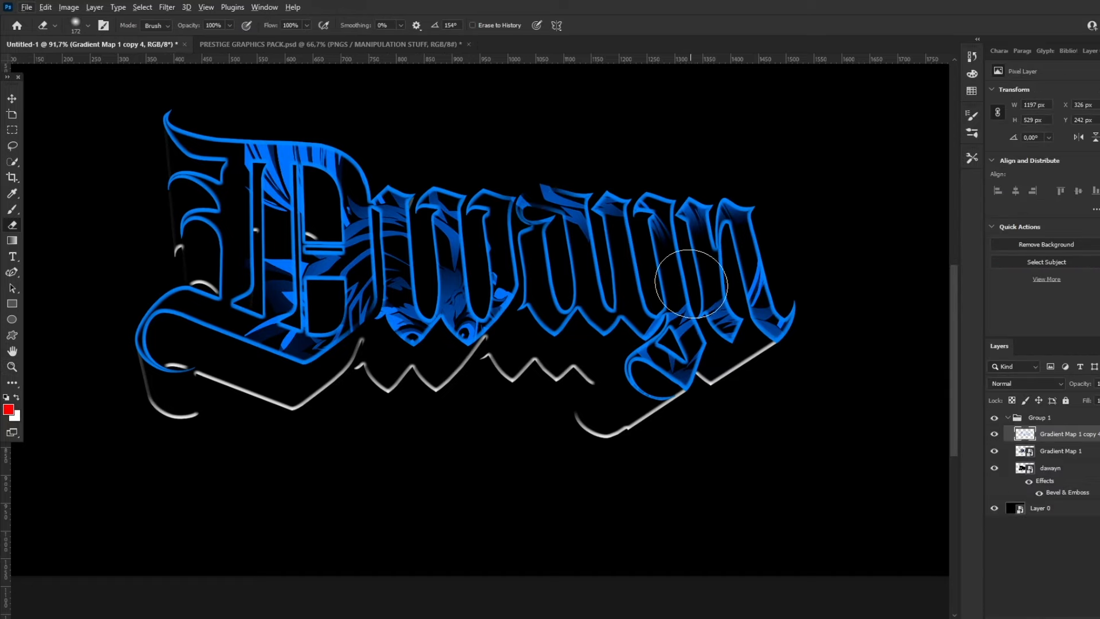
Undo the last erase, reduce the eraser size, and softly erase parts of the outline on the D's flourishes.
key("ctrl+z")
key("bracketleft")
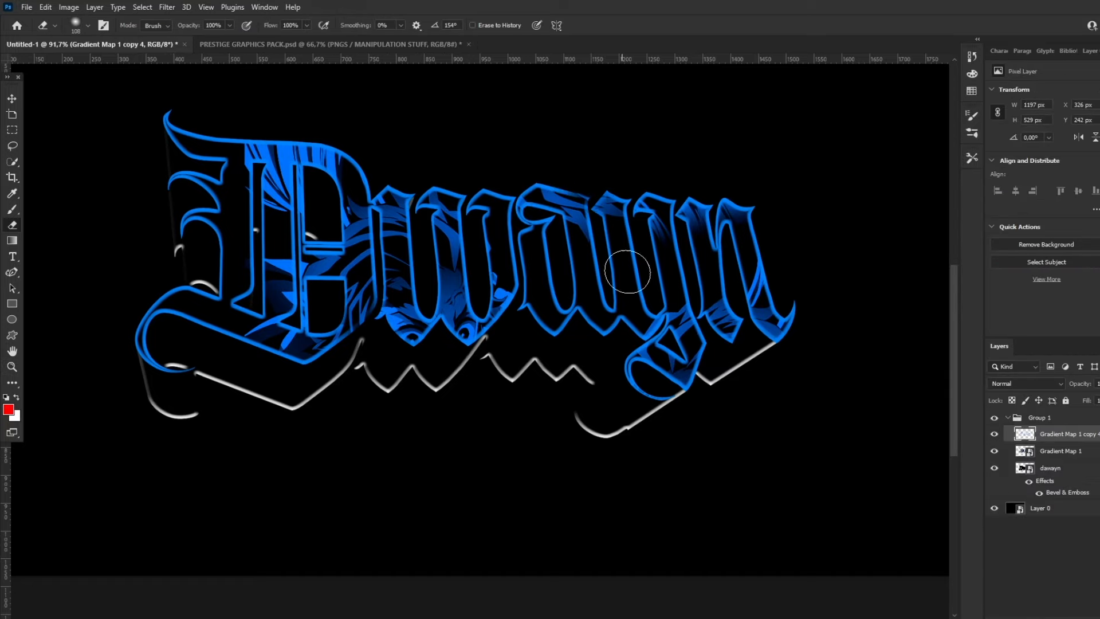
right_click_drag(210, 221, 213, 222, "alt")
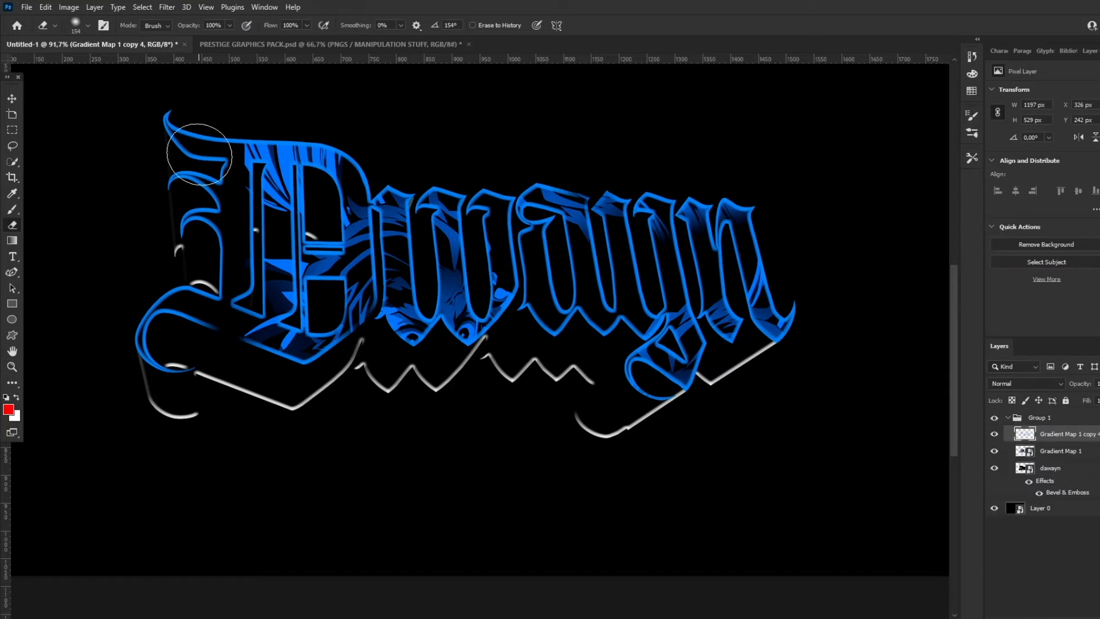
left_click(191, 135)
right_click_drag(624, 267, 199, 136, "alt")
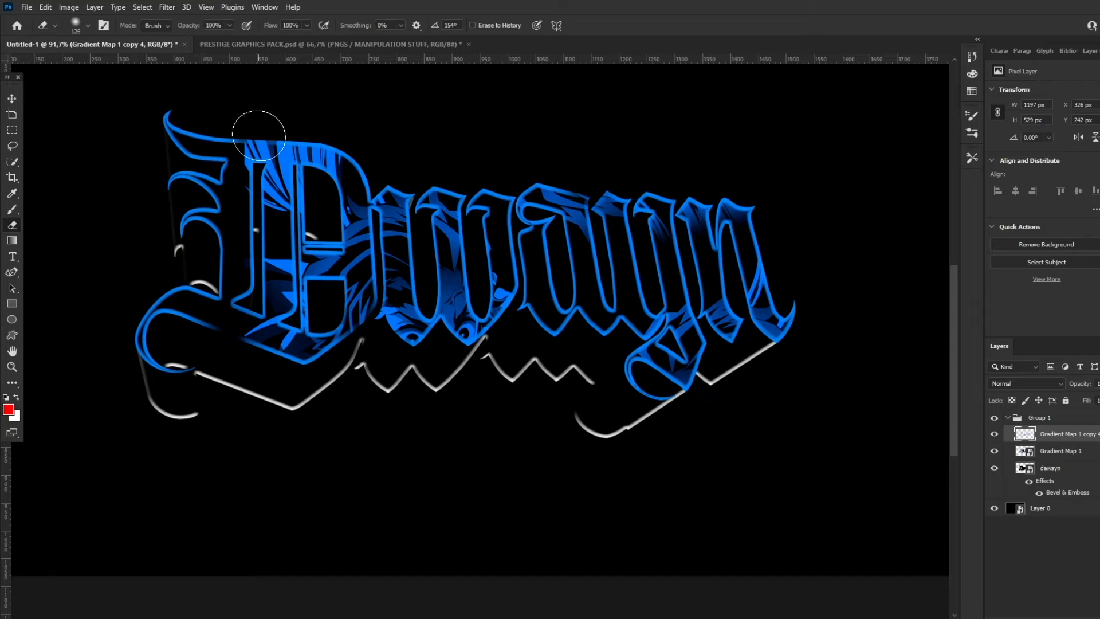
Fade patches of the blue outline along the sides of the n, the w, and the D's right edge with a soft eraser.
left_click(770, 255)
right_click_drag(485, 286, 493, 284, "alt")
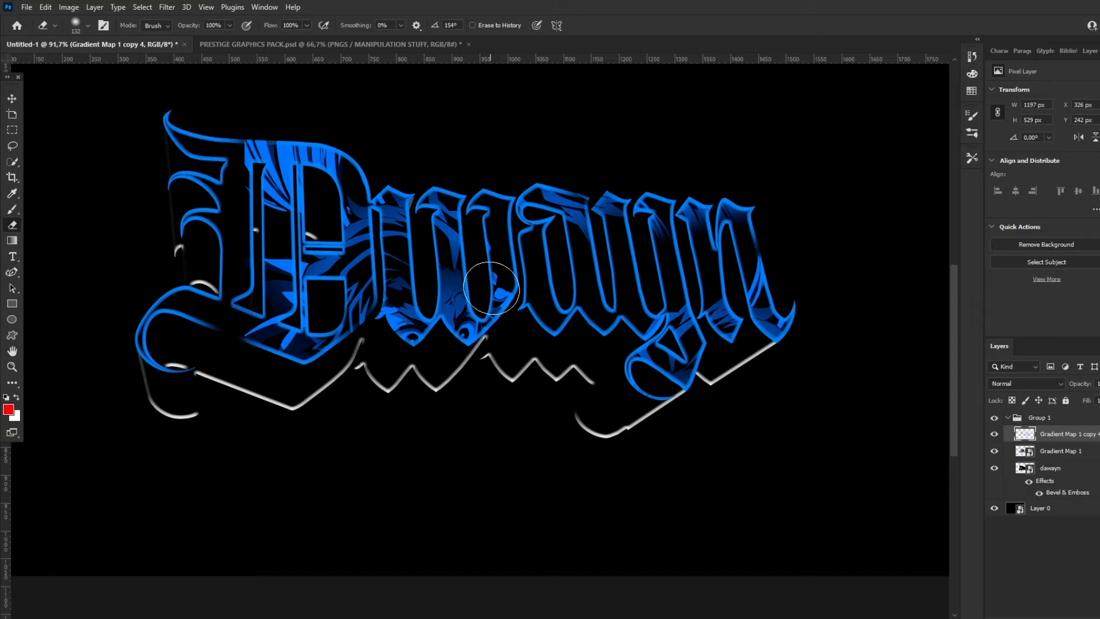
left_click(519, 267)
right_click_drag(436, 257, 430, 255, "alt")
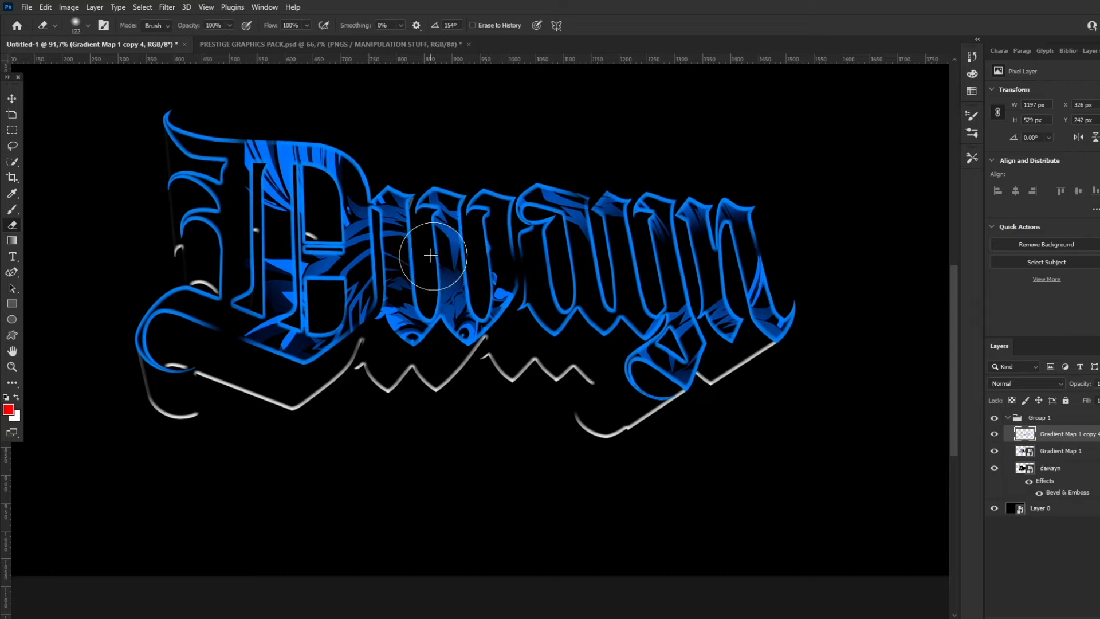
left_click(381, 267)
right_click_drag(372, 174, 375, 174, "alt")
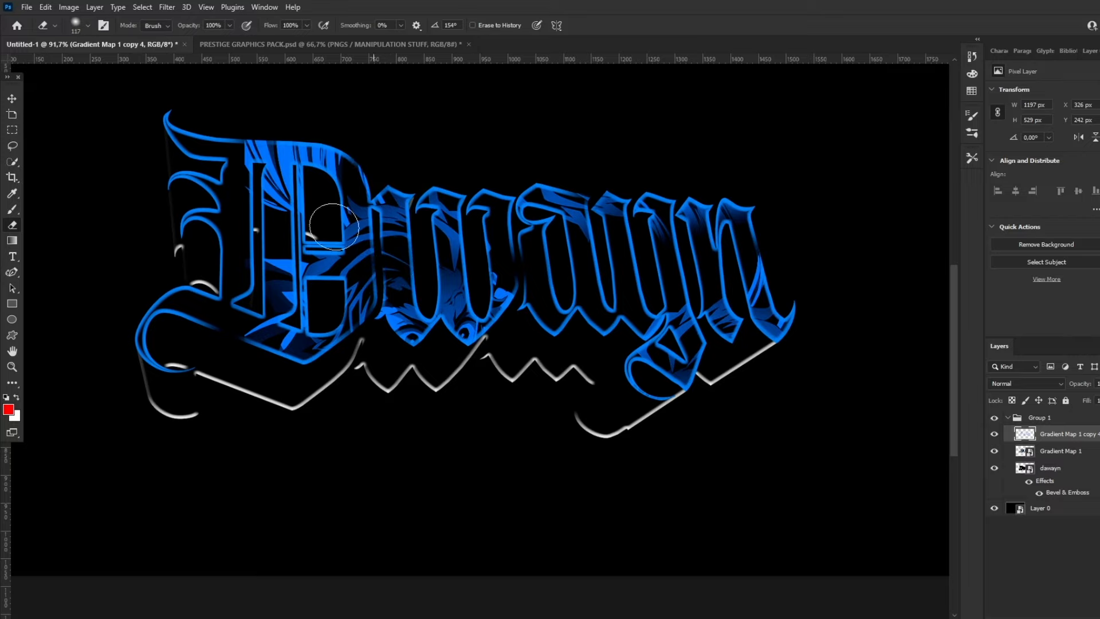
Softly erase spots of the outline along the lettering's lower edges, around the character's eyes, and on the tops of the later letters.
left_click(192, 369)
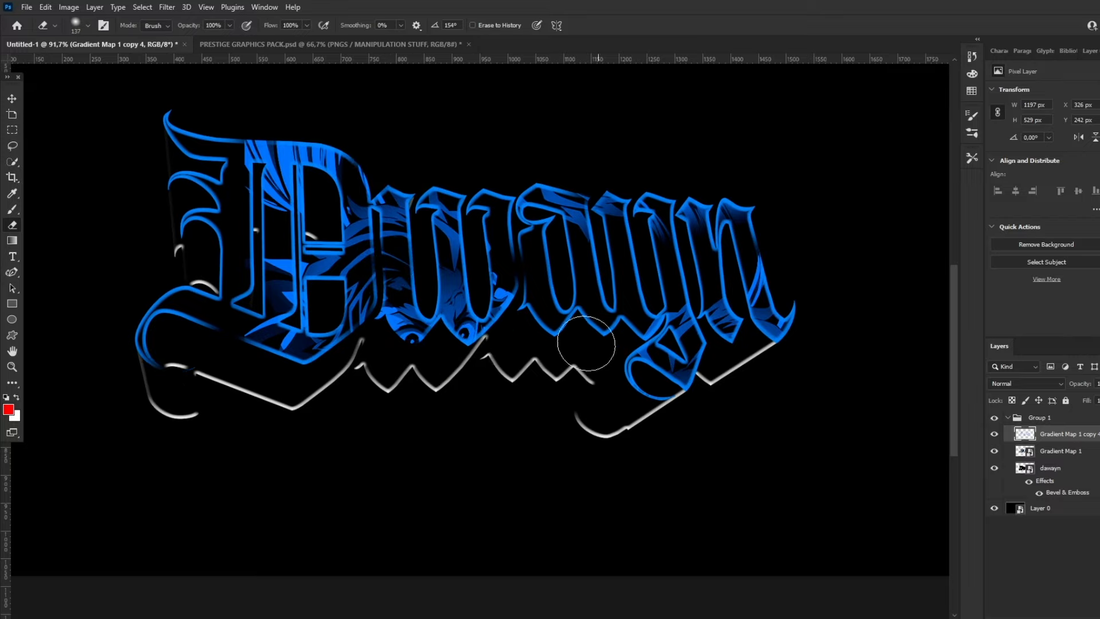
right_click_drag(596, 344, 587, 342, "alt")
right_click_drag(779, 378, 768, 384, "alt")
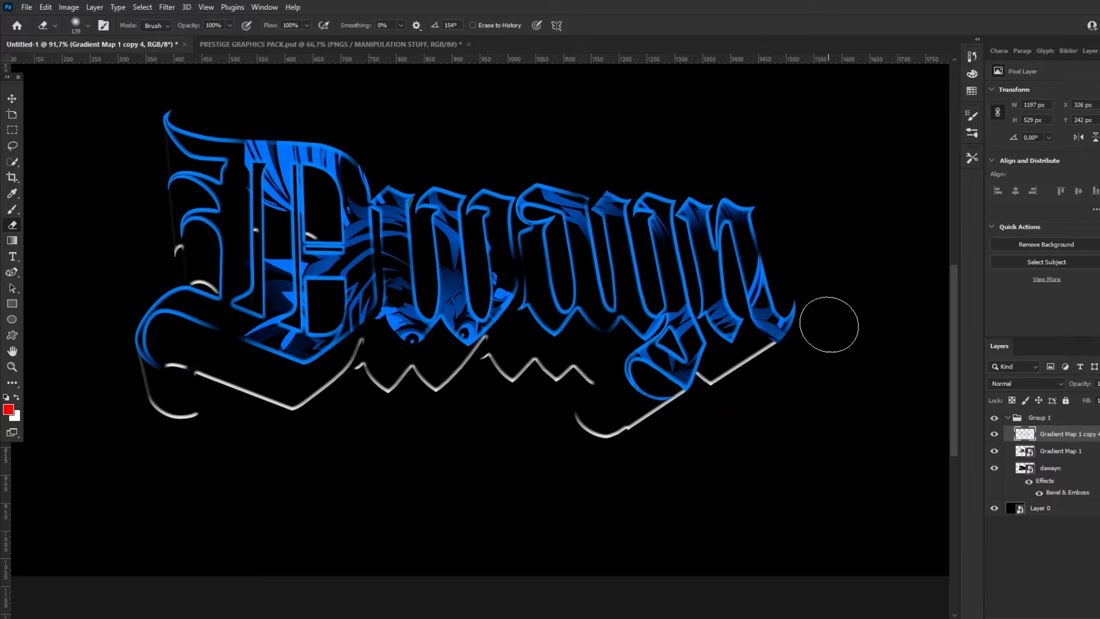
left_click_drag(406, 321, 414, 340)
right_click_drag(430, 283, 428, 282, "alt")
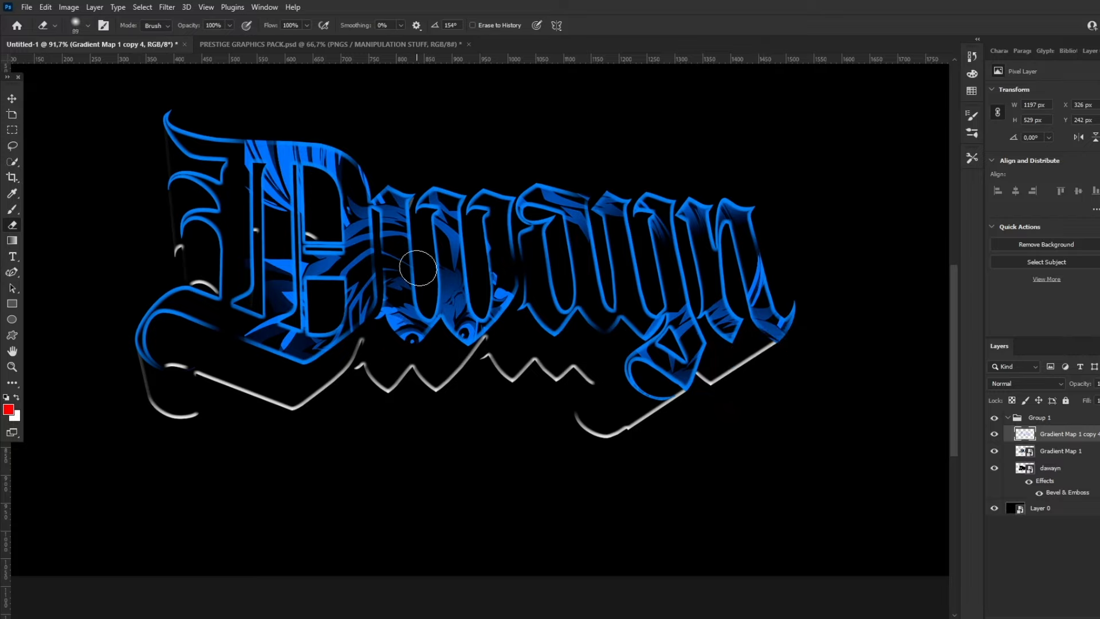
left_click(413, 268)
right_click_drag(559, 172, 567, 172, "alt")
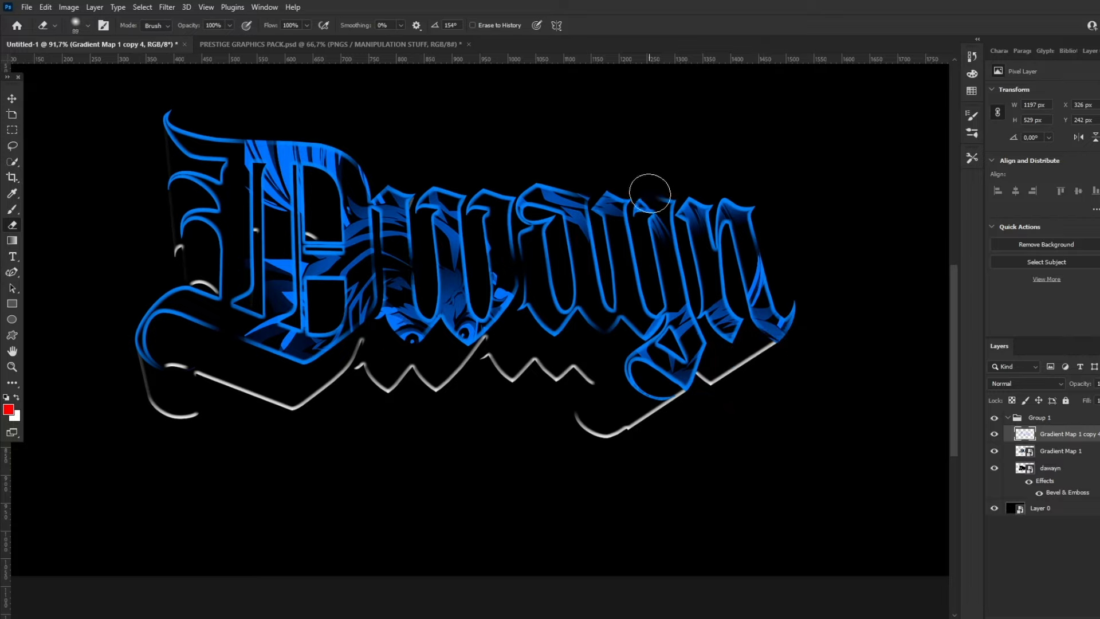
In PRESTIGE GRAPHICS PACK.psd, hide the cover and show the white birds layer from the ANIMALS group of the PNGS / MANIPULATION folder.
left_click(13, 367)
left_click_drag(484, 222, 537, 220)
left_click_drag(450, 216, 486, 222)
left_click(12, 98)
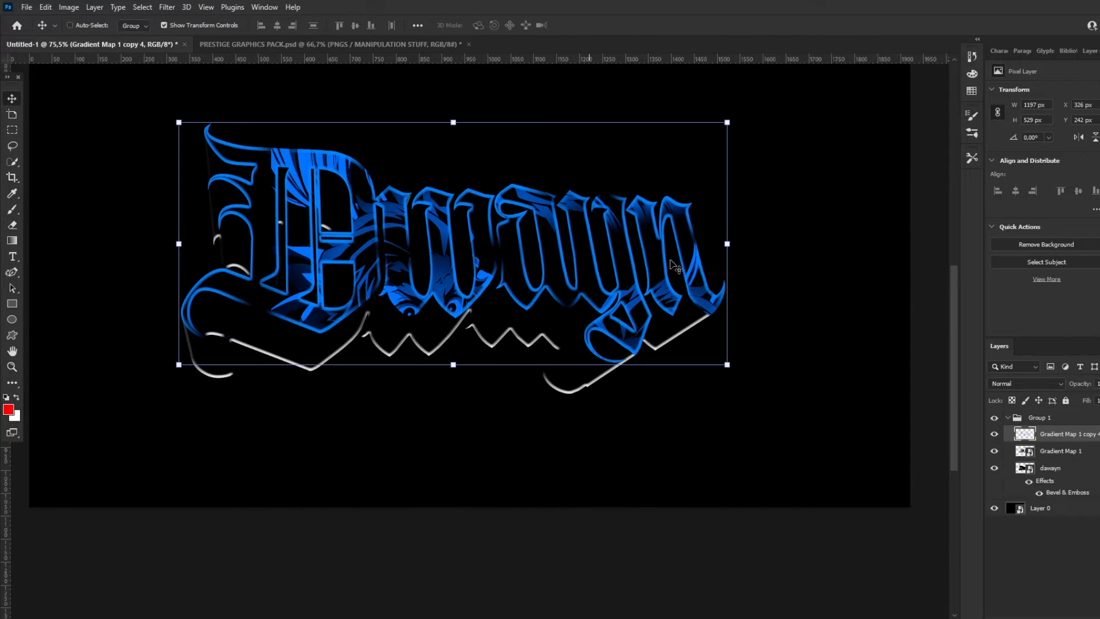
left_click(300, 45)
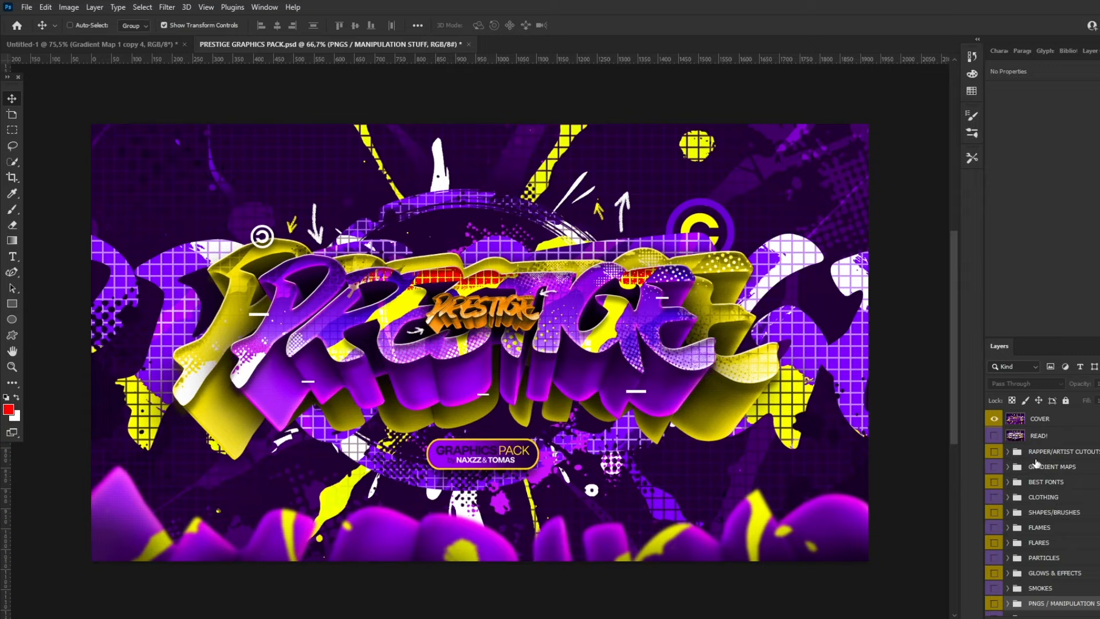
left_click(995, 419)
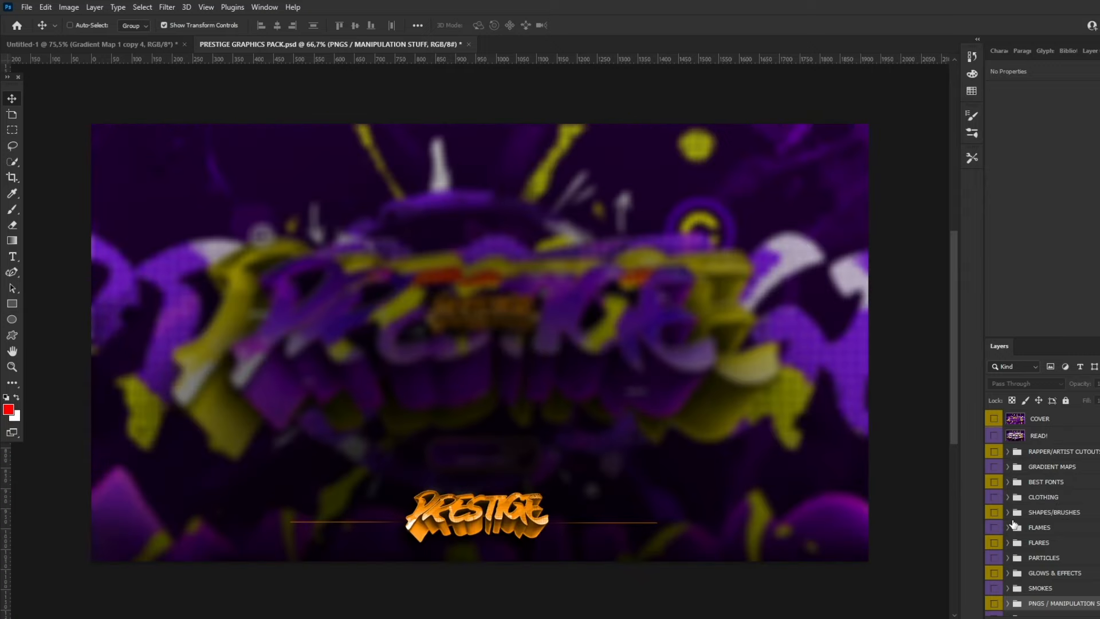
scroll(1013, 515, "down", 3)
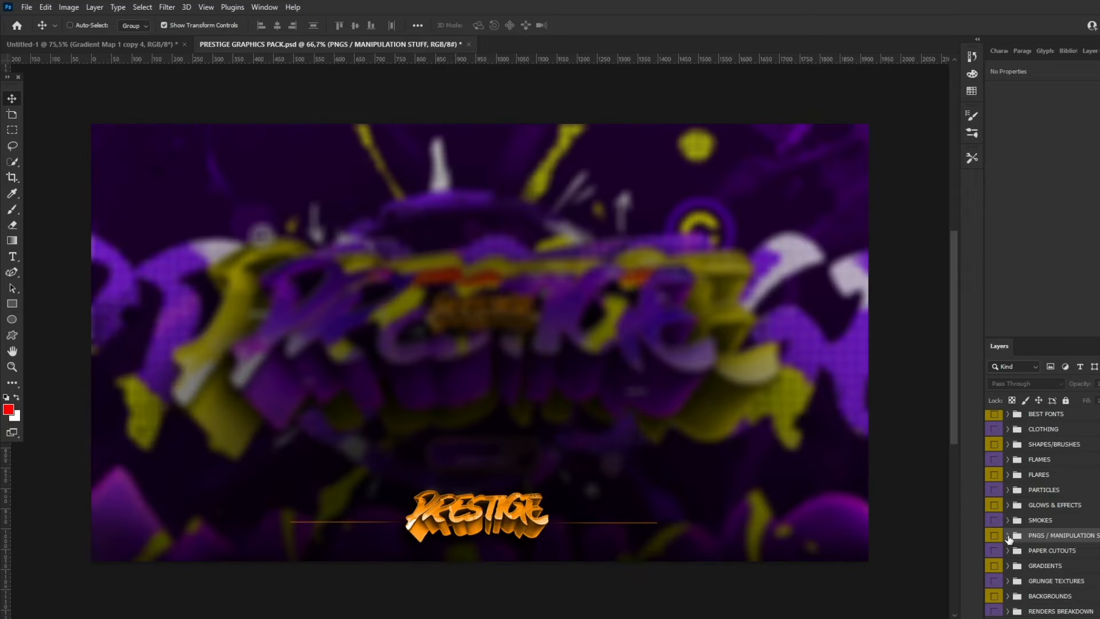
left_click(1007, 536)
left_click(1018, 551)
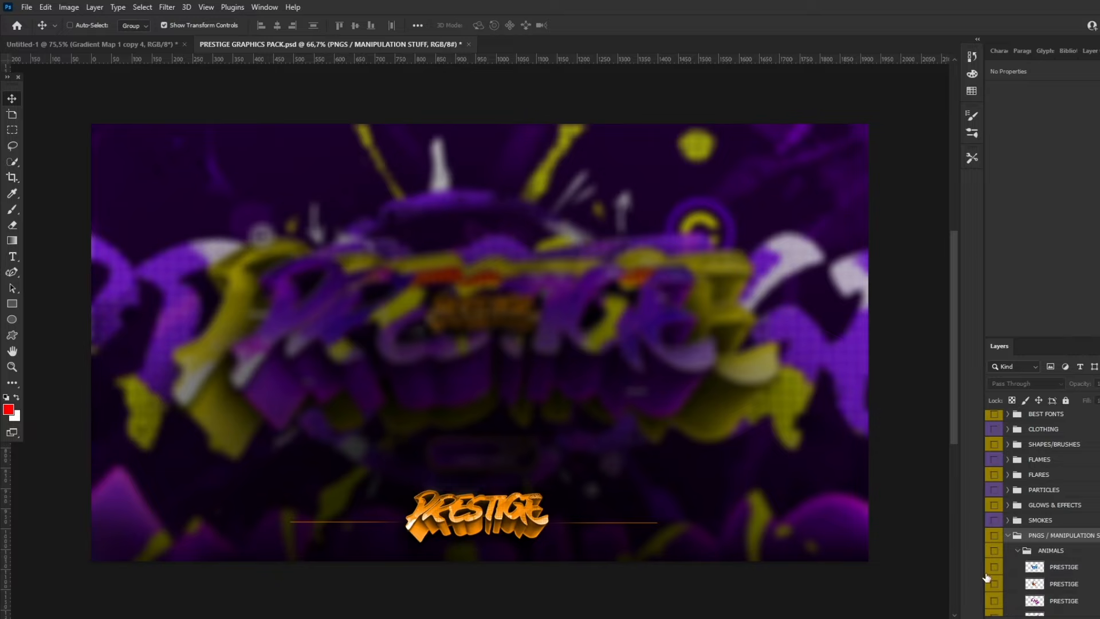
left_click(995, 550)
left_click(1022, 550)
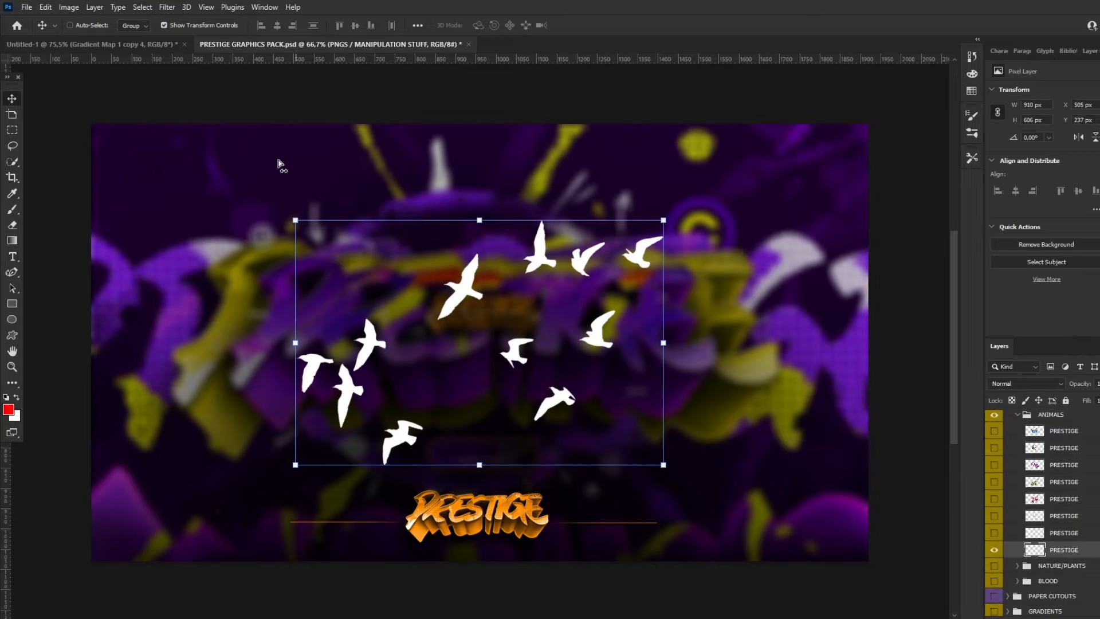
Paste the white birds into Untitled-1 and scale them down to 420 × 197 px over the middle letters.
left_click(145, 46)
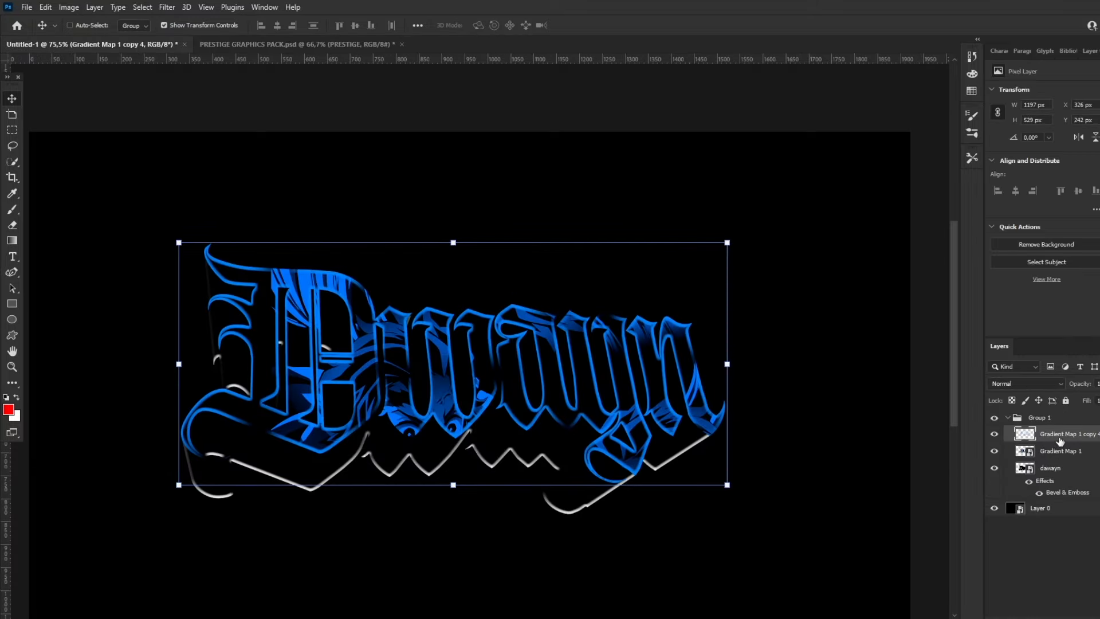
key("ctrl+v")
left_click_drag(588, 354, 539, 316)
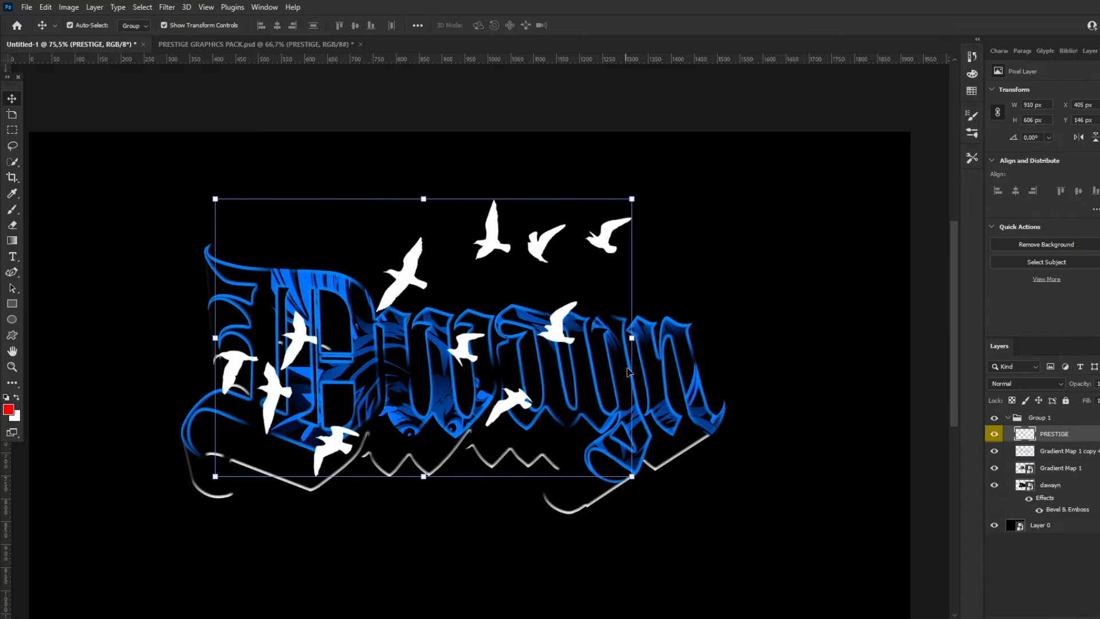
left_click_drag(632, 339, 431, 343)
left_click_drag(469, 341, 510, 351)
left_click(601, 25)
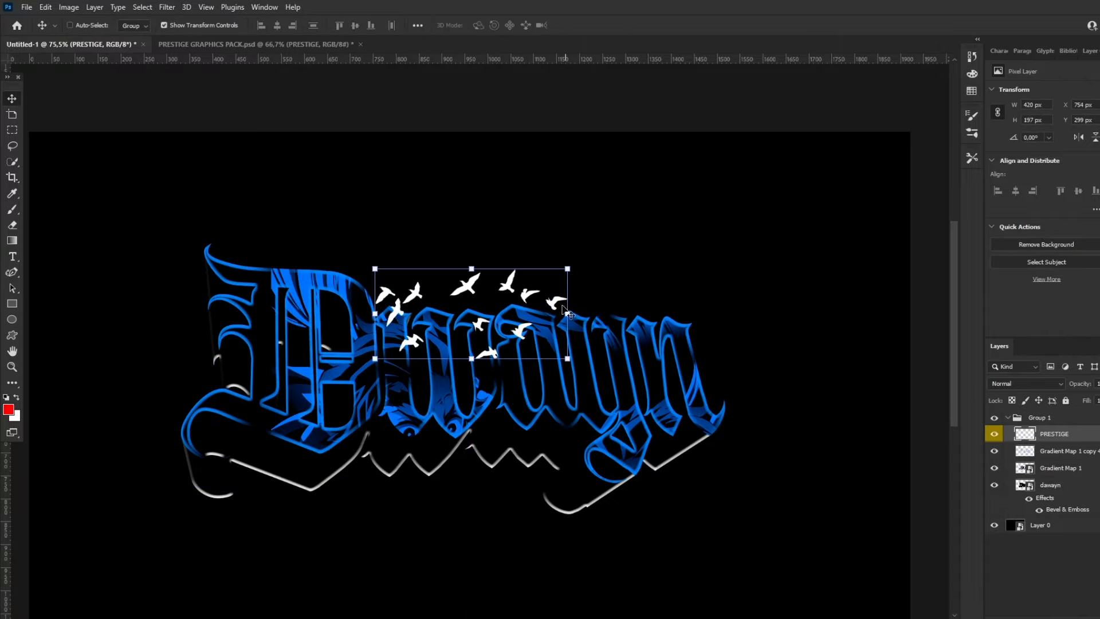
left_click_drag(572, 318, 518, 317)
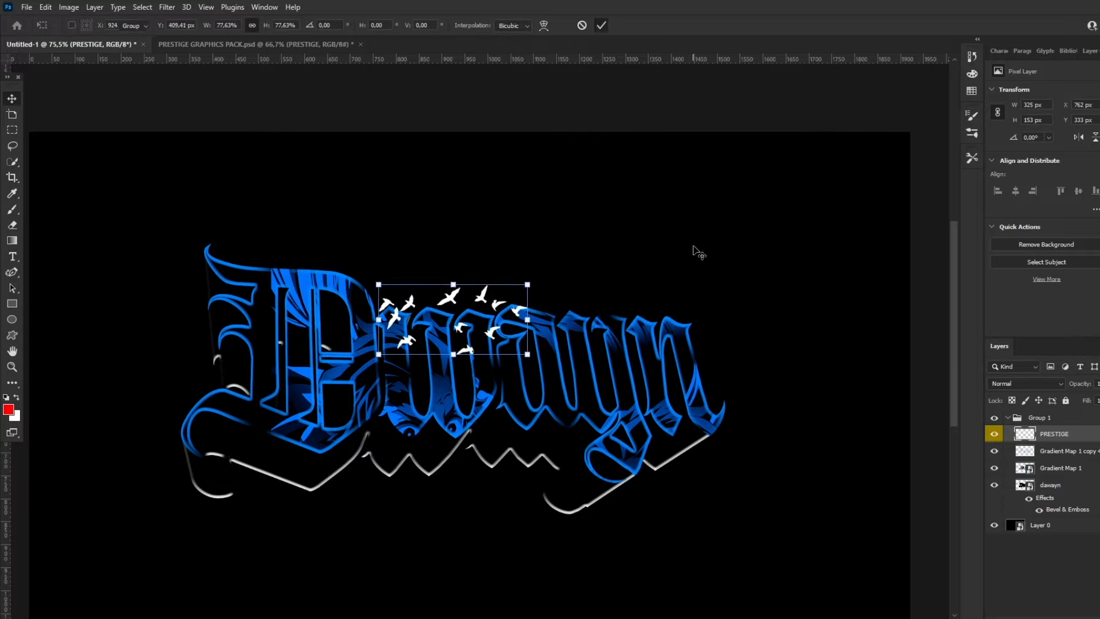
key("Return")
key("ctrl+z")
Resize the birds to 328 × 169 px and position them over the upper edge of the letters after the D.
mouse_move(568, 321)
left_mouse_down()
mouse_move(347, 342)
mouse_move(553, 309)
mouse_move(561, 324)
mouse_move(592, 321)
mouse_move(553, 321)
left_mouse_up()
left_click_drag(579, 324, 576, 349)
left_click_drag(526, 346, 533, 338)
left_click(605, 24)
key("z")
left_click_drag(455, 216, 547, 221)
left_click(12, 99)
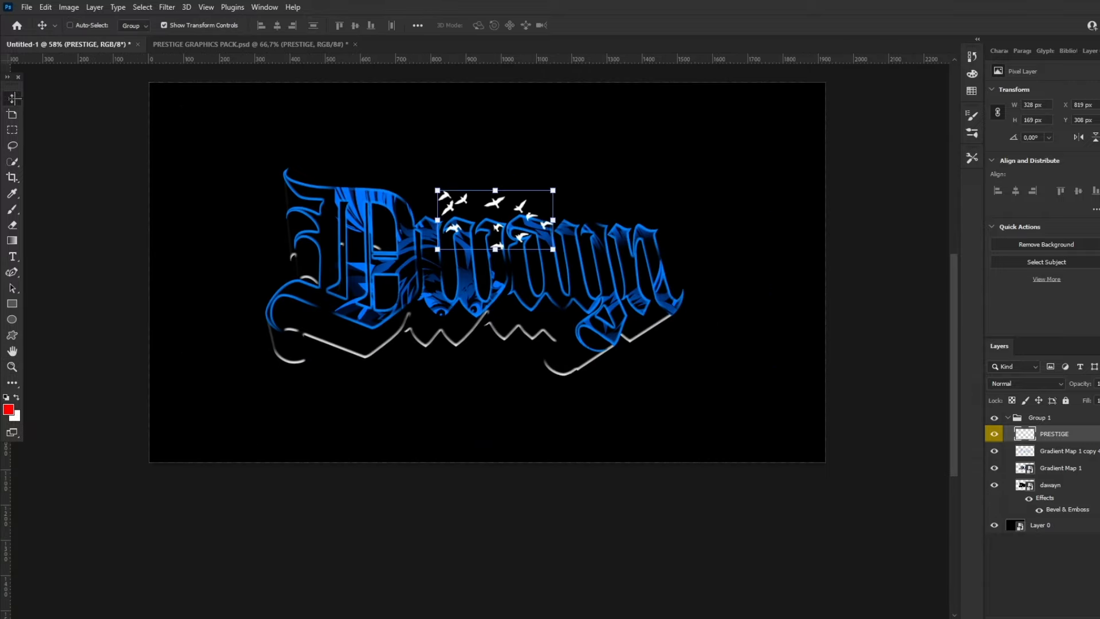
Compare the lettering with and without the birds up close, and delete the birds layer.
left_click(995, 434)
left_click(995, 434)
left_click(11, 366)
left_click_drag(536, 207, 594, 205)
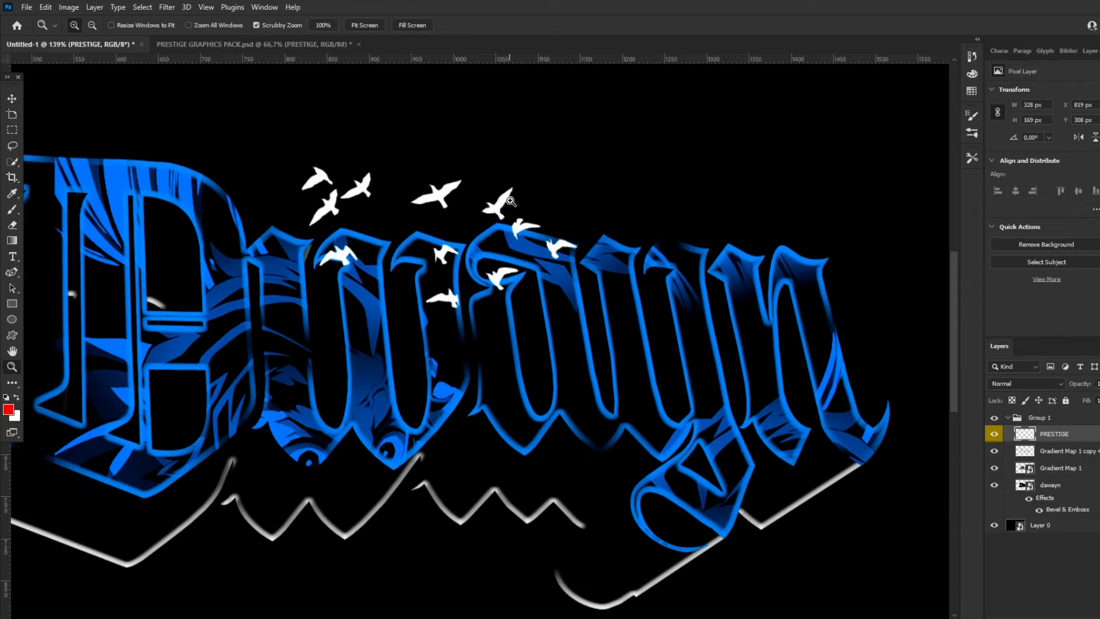
left_click_drag(494, 198, 508, 176)
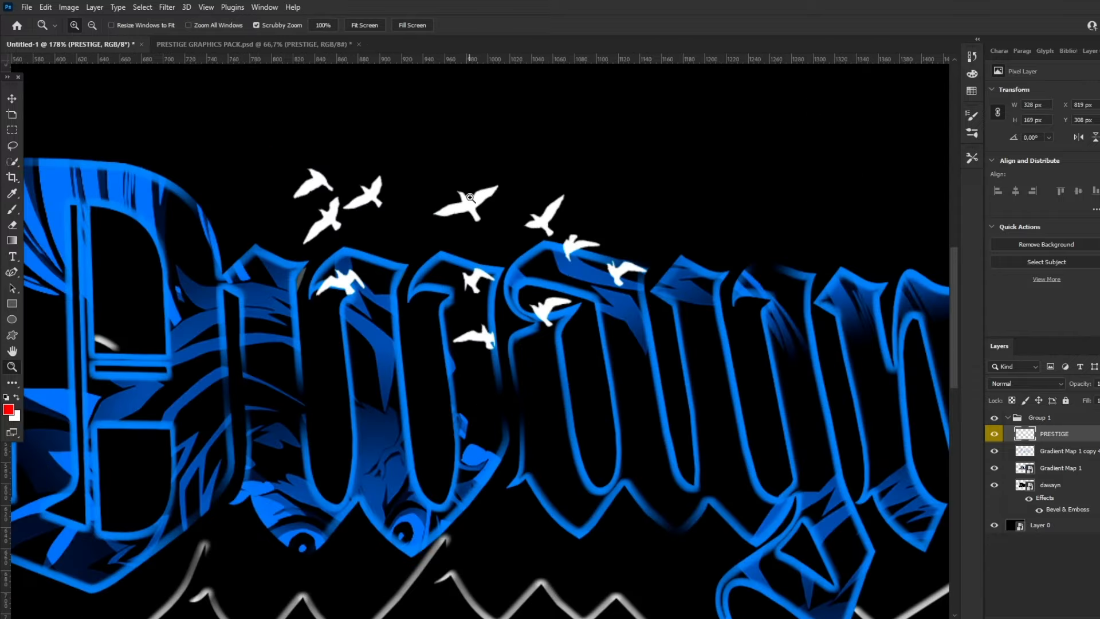
left_click_drag(467, 224, 514, 245)
left_click(994, 435)
key("Delete")
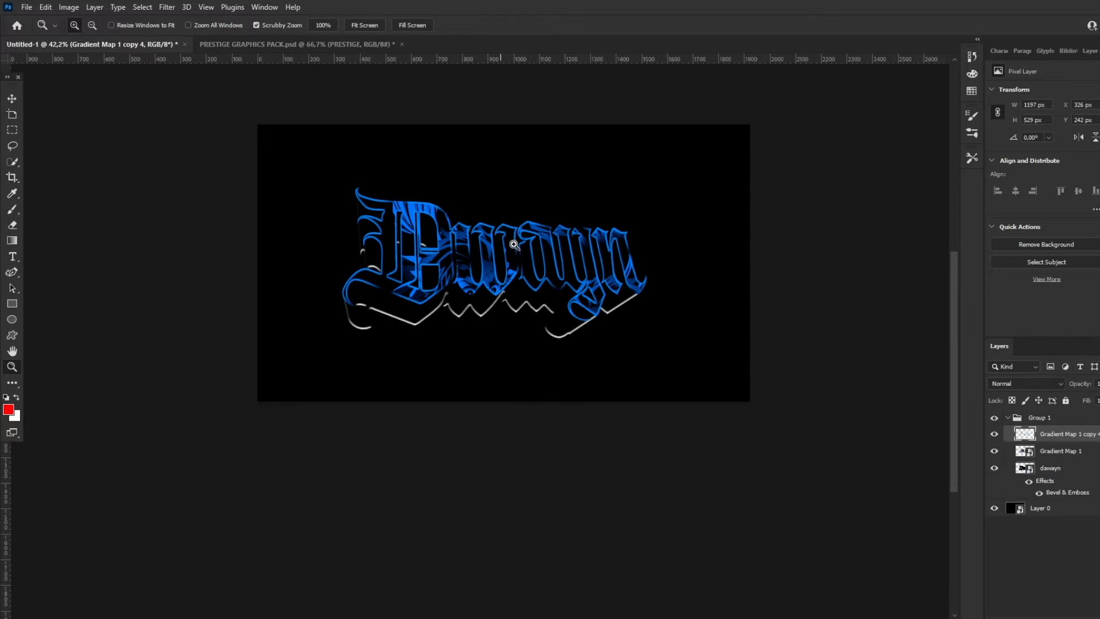
Add a new layer directly above the dawayn text layer and clip it to that layer.
key("ctrl+0")
left_click(12, 98)
left_click(1049, 468)
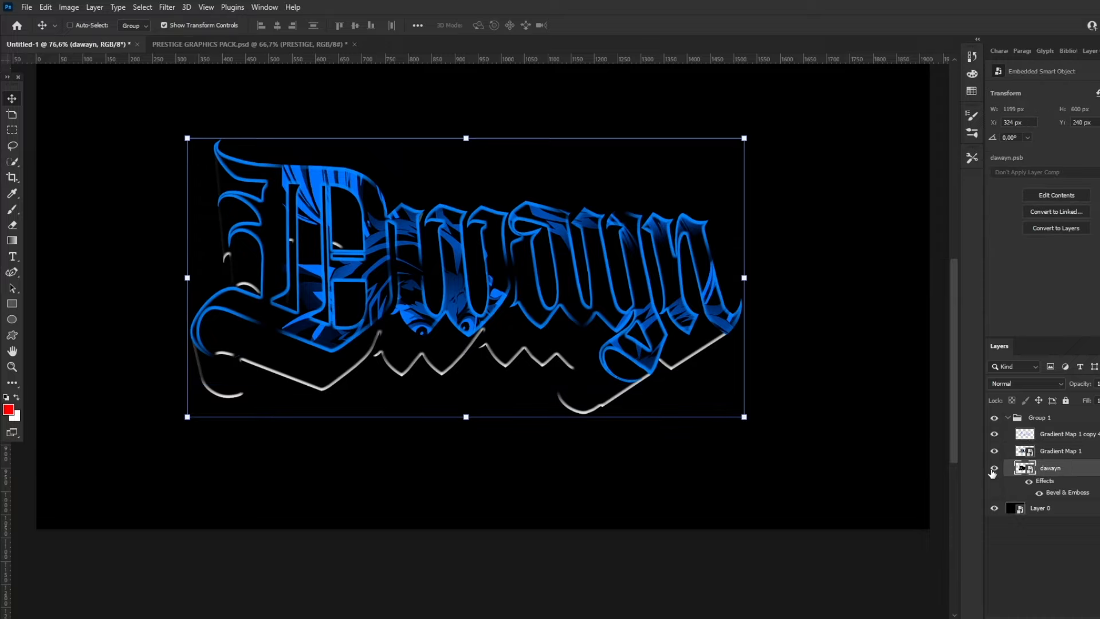
key("ctrl+shift+alt+n")
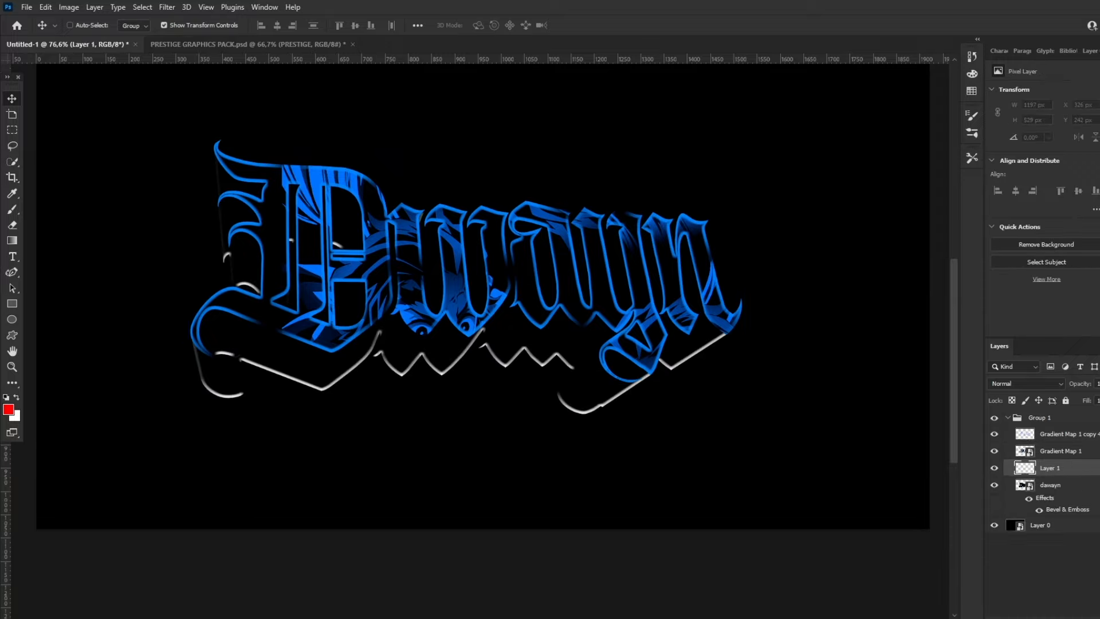
right_click(1079, 478)
left_click(986, 282)
Paint the lower edges of the 3D extrusion with a large soft brush in the blue sampled from the lettering.
left_click(12, 210)
right_click_drag(285, 376, 168, 369, "alt")
right_click_drag(291, 379, 285, 378, "alt")
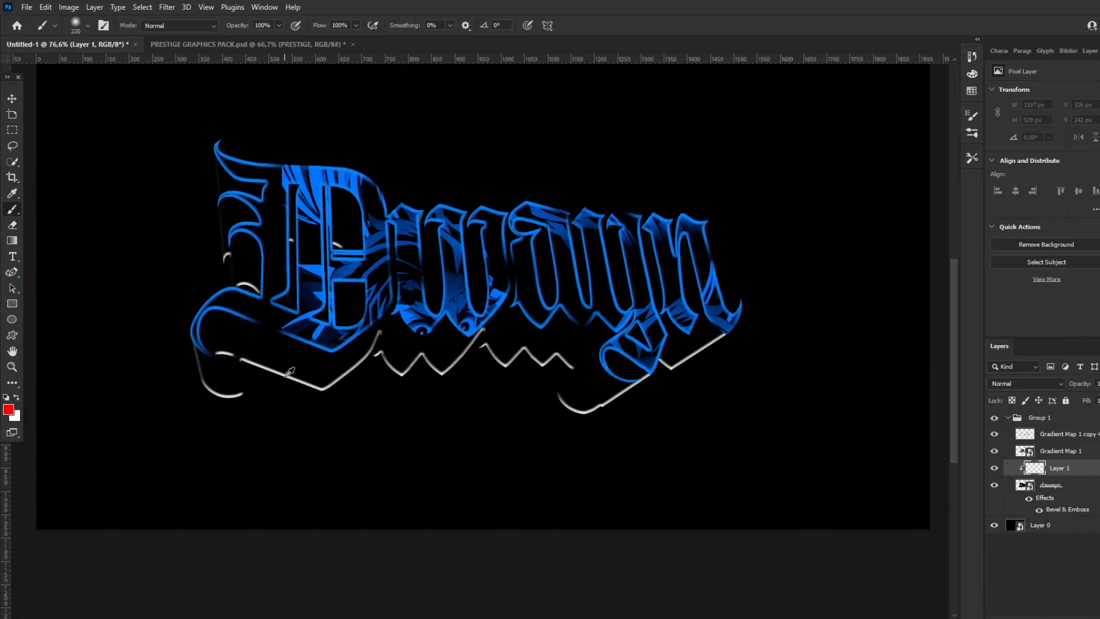
left_click(252, 395)
key("ctrl+z")
left_click(313, 313, "alt")
right_click_drag(251, 390, 259, 390, "alt")
left_click(260, 394)
mouse_move(281, 415)
left_mouse_down()
mouse_move(441, 417)
mouse_move(506, 405)
mouse_move(526, 429)
mouse_move(524, 451)
mouse_move(732, 401)
mouse_move(719, 395)
left_mouse_up()
left_click_drag(203, 407, 147, 385)
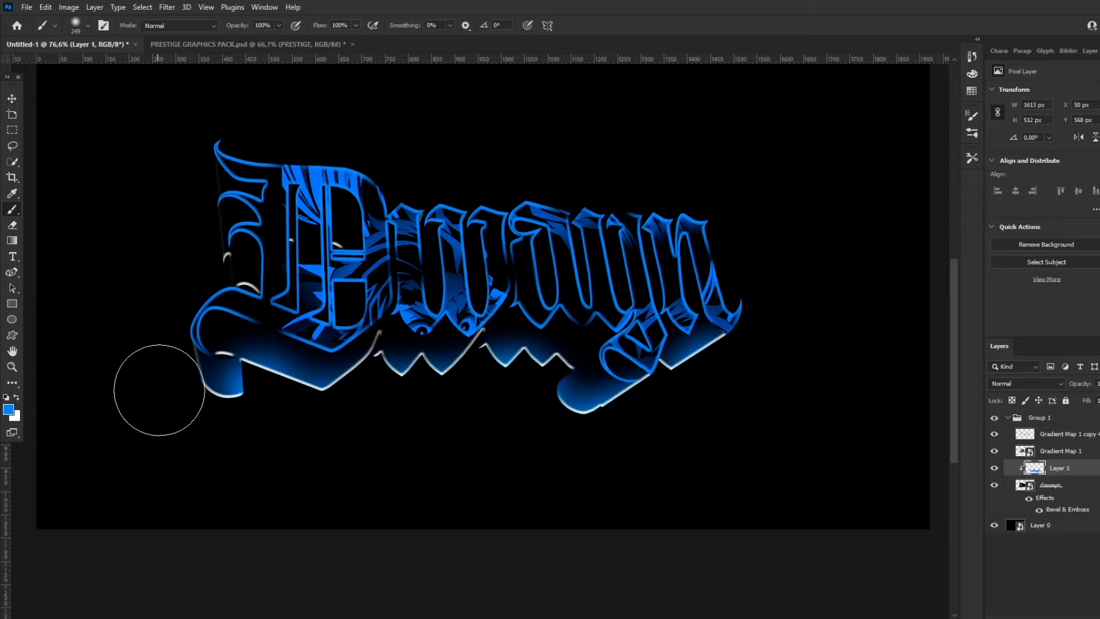
left_click_drag(523, 393, 544, 393)
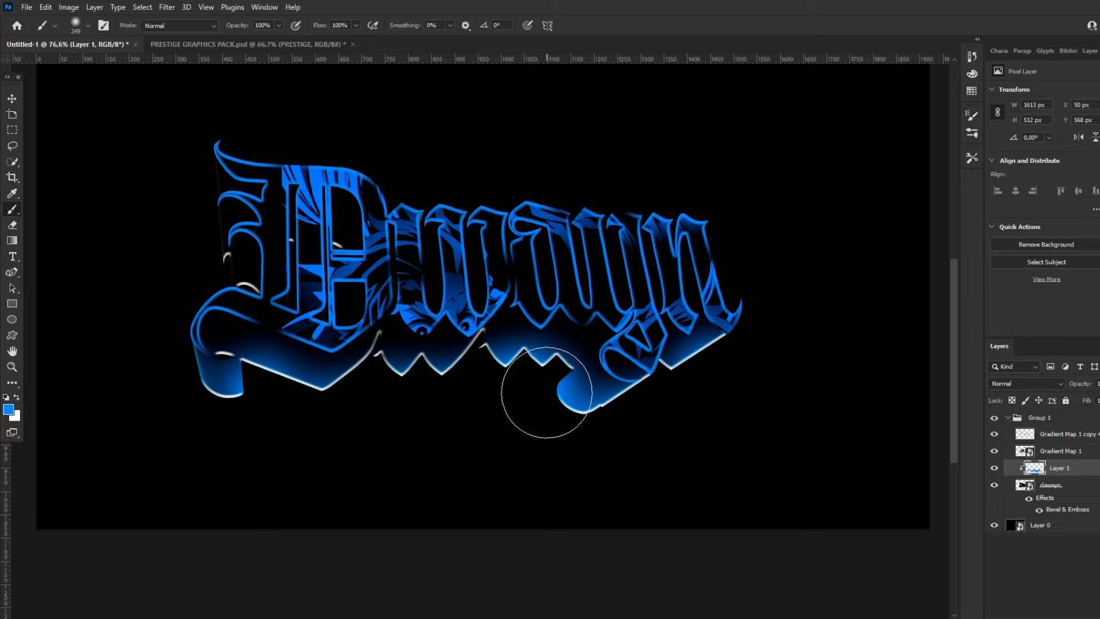
right_click_drag(545, 393, 524, 393, "alt")
mouse_move(395, 393)
left_mouse_down()
mouse_move(378, 385)
mouse_move(347, 399)
left_mouse_up()
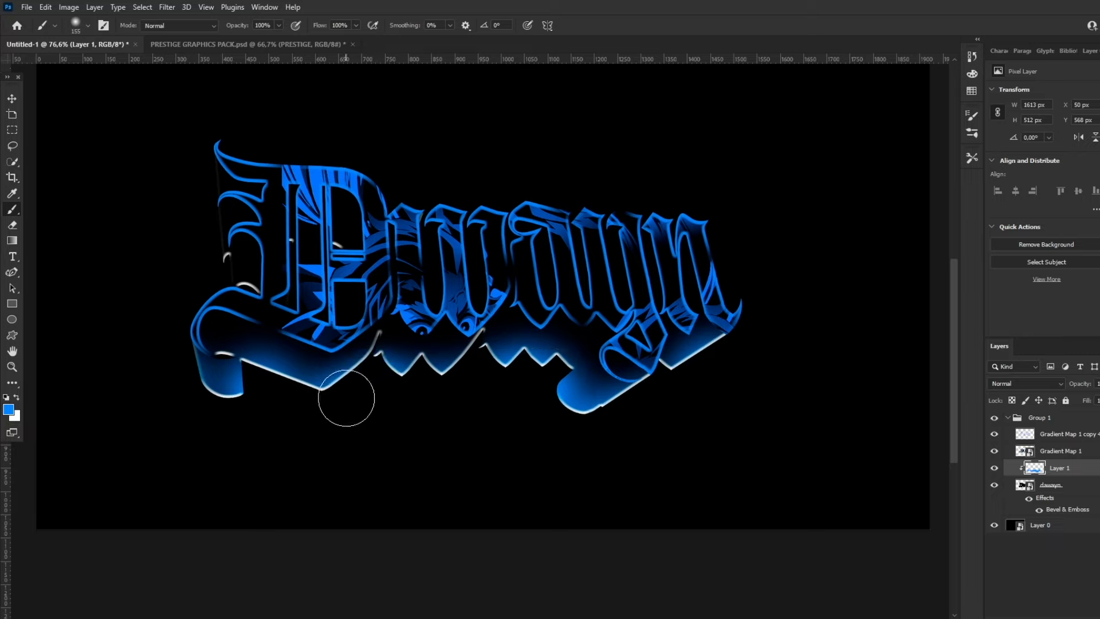
Set the clipped paint layer to Linear Dodge (Add) and lower its opacity for a darker blue shading.
left_click(1013, 384)
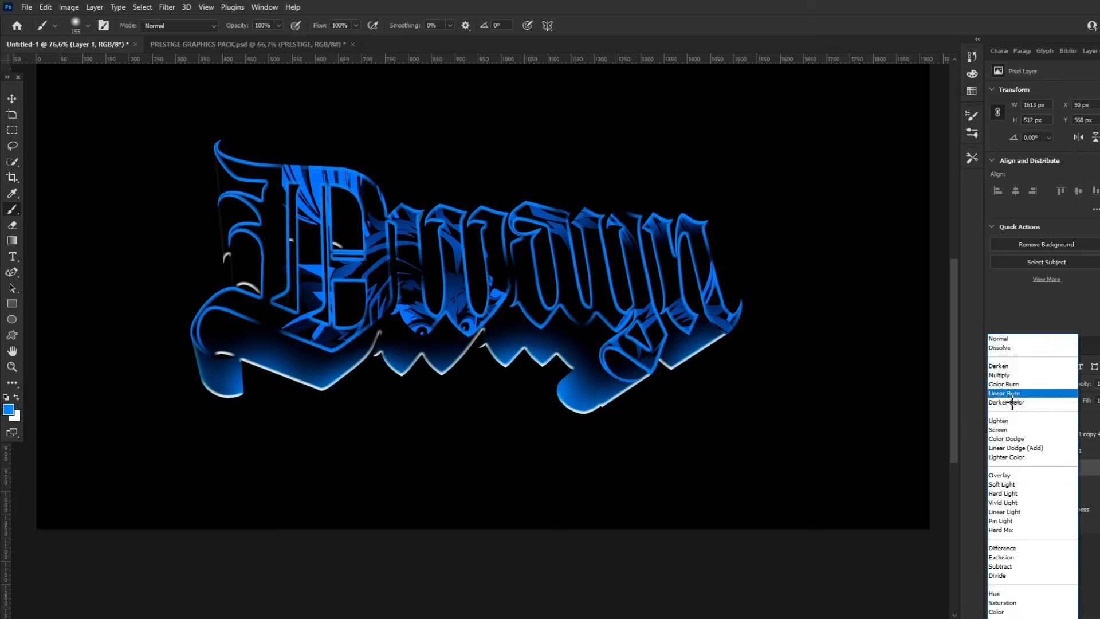
left_click(1024, 448)
left_click_drag(1085, 399, 1079, 399)
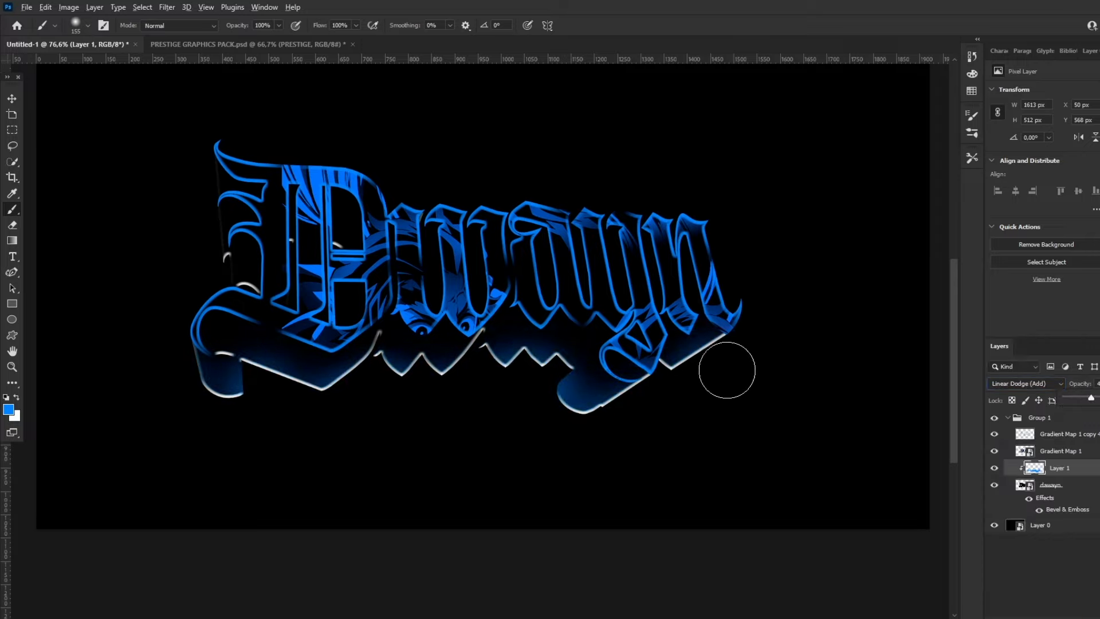
right_click_drag(727, 370, 686, 375, "alt")
right_click_drag(248, 350, 272, 350, "alt")
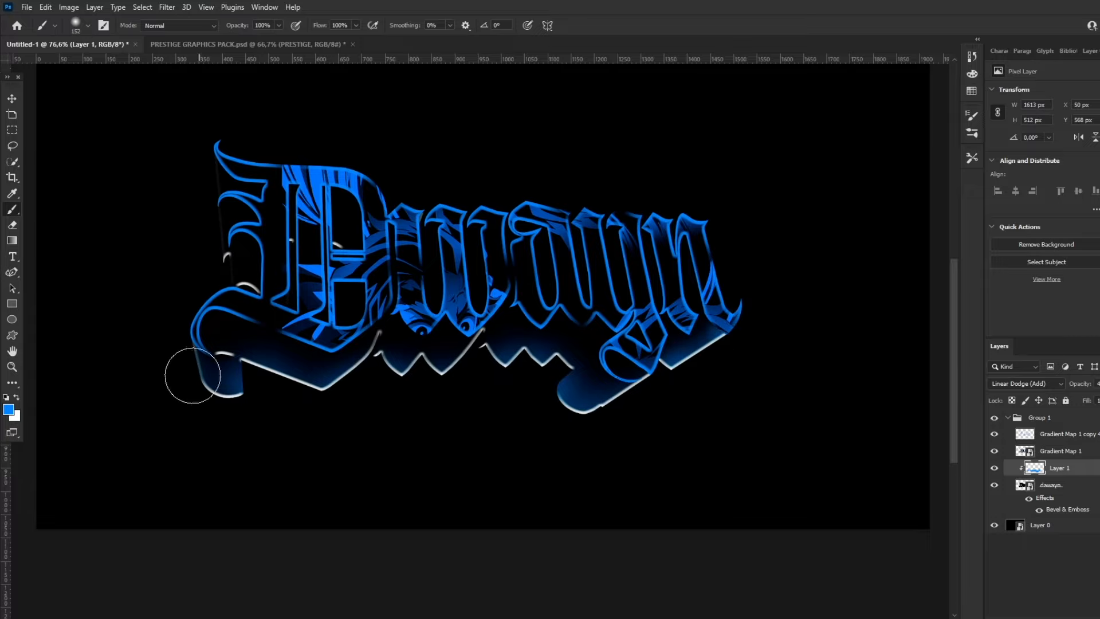
mouse_move(178, 378)
left_mouse_down()
mouse_move(178, 321)
mouse_move(211, 307)
mouse_move(176, 285)
left_mouse_up()
key("ctrl+z")
Add a new empty layer at the top of Group 1 for painting with the Brush.
left_click(12, 367)
mouse_move(523, 282)
left_mouse_down()
mouse_move(436, 280)
mouse_move(595, 277)
left_mouse_up()
left_click(428, 284)
left_click(1061, 422)
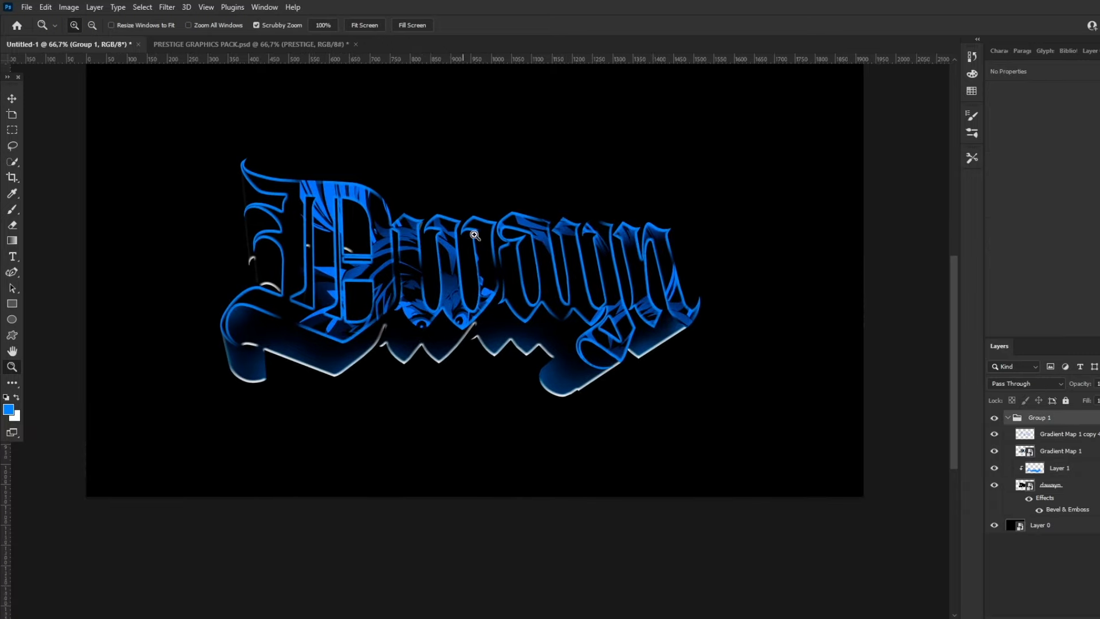
key("ctrl+shift+alt+n")
key("b")
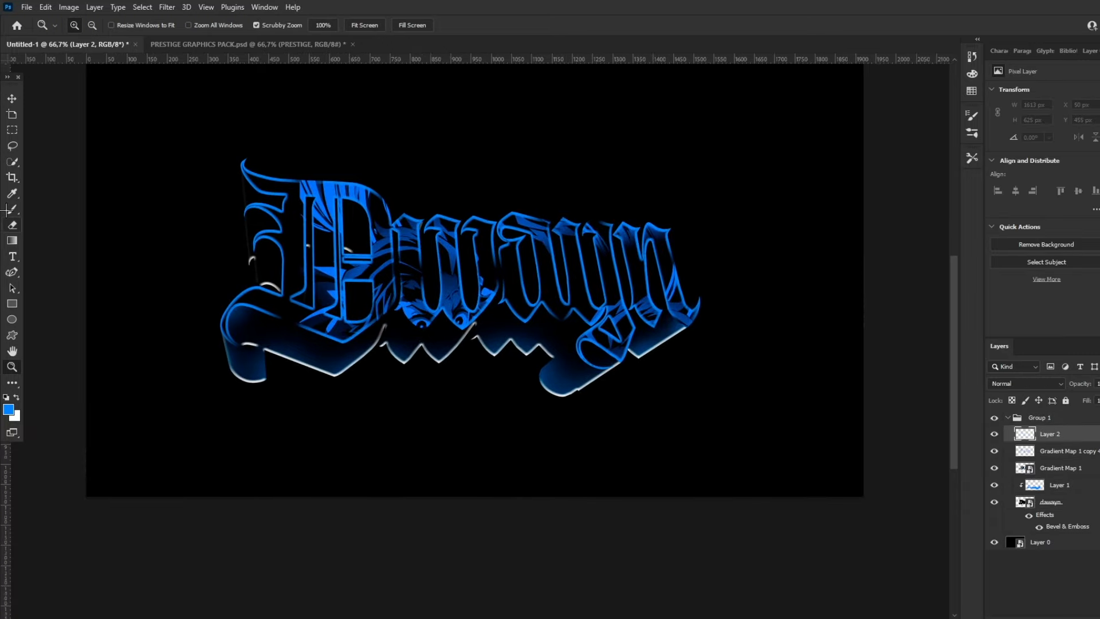
Dab soft blue glow spots around the D, on top of the a, below the middle letters and around the final n.
left_click(378, 186)
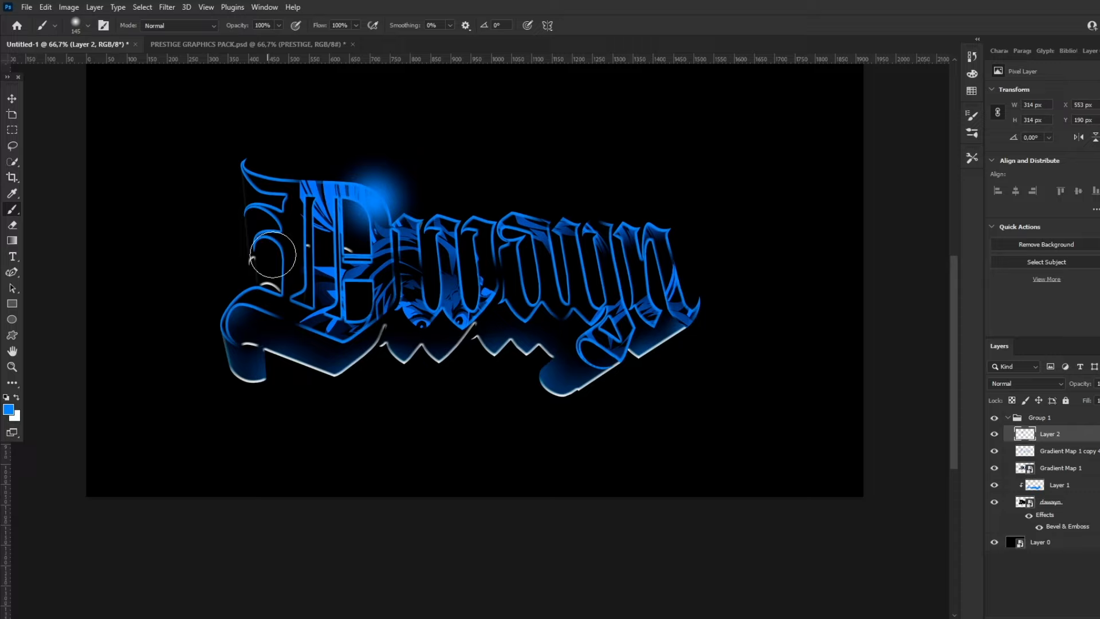
left_click(284, 276)
key("bracketleft")
left_click(541, 224)
right_click_drag(659, 304, 651, 304, "alt")
left_click(653, 318)
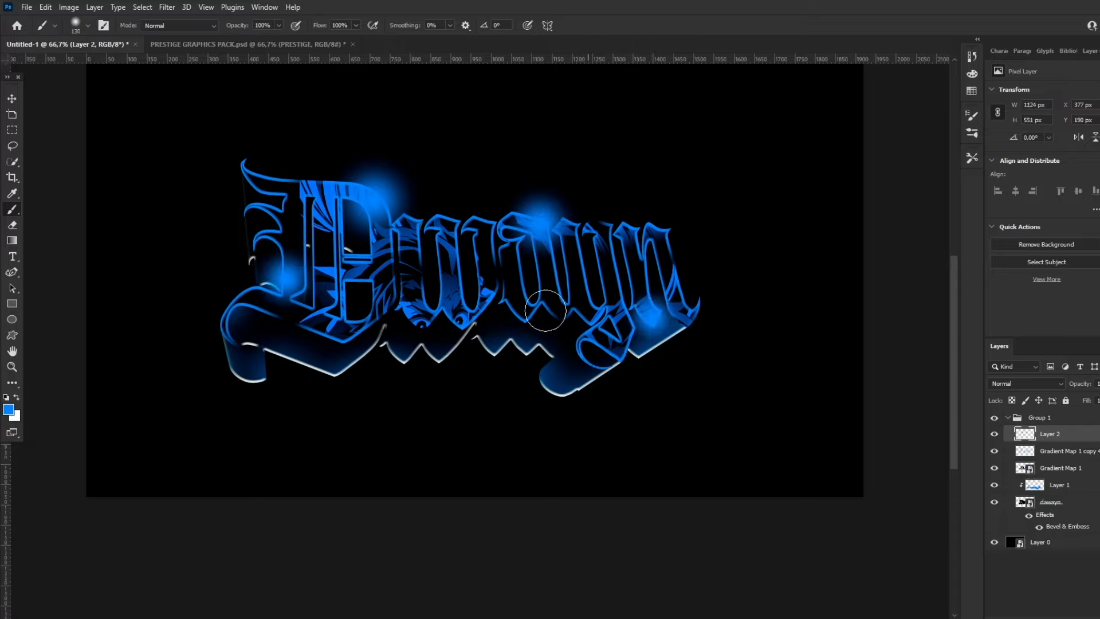
right_click_drag(499, 303, 507, 304, "alt")
left_click(475, 315)
left_click(662, 245)
right_click_drag(259, 312, 267, 311, "alt")
left_click(235, 335)
right_click_drag(362, 227, 357, 227, "alt")
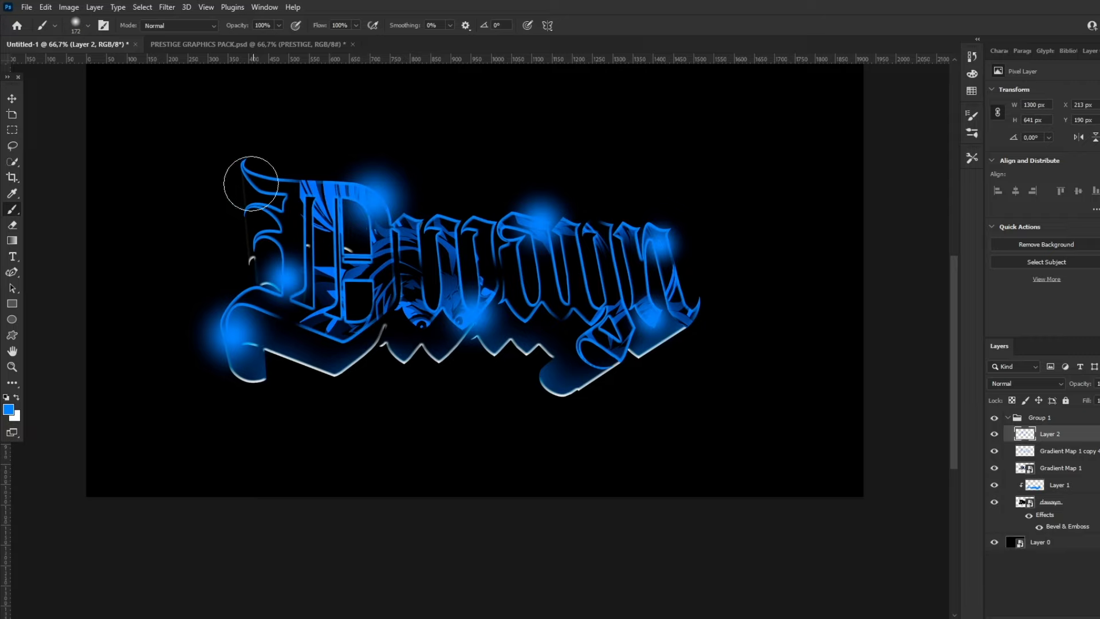
left_click(250, 182)
Add smaller blue glow spots beside the upper part of the a and at the tail of the y.
right_click_drag(525, 265, 514, 265, "alt")
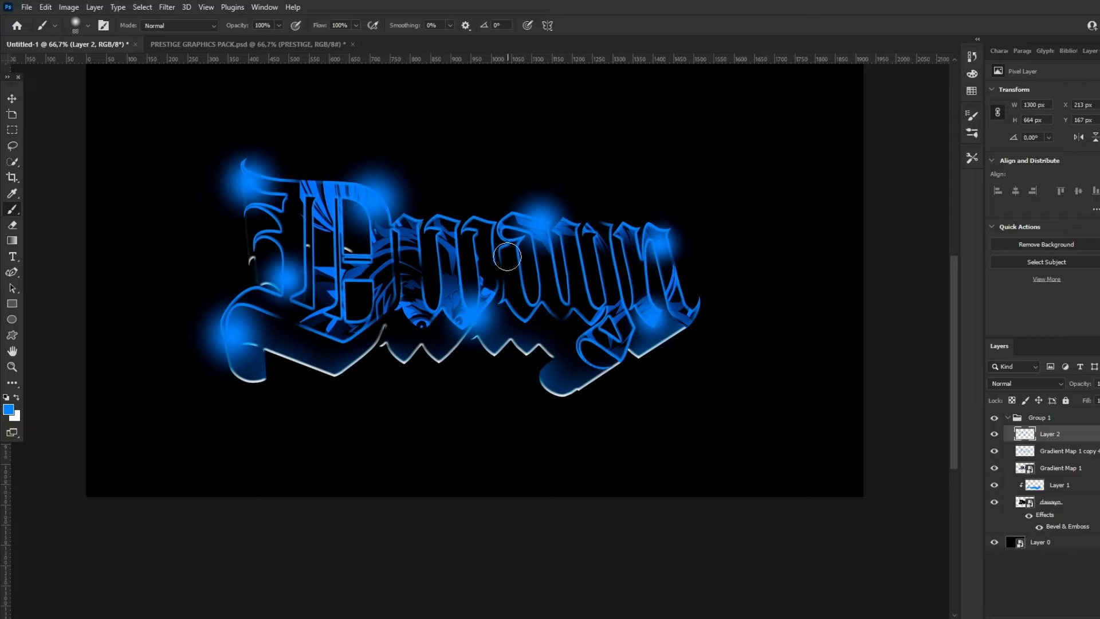
left_click(479, 249)
key("ctrl+z")
left_click(506, 250)
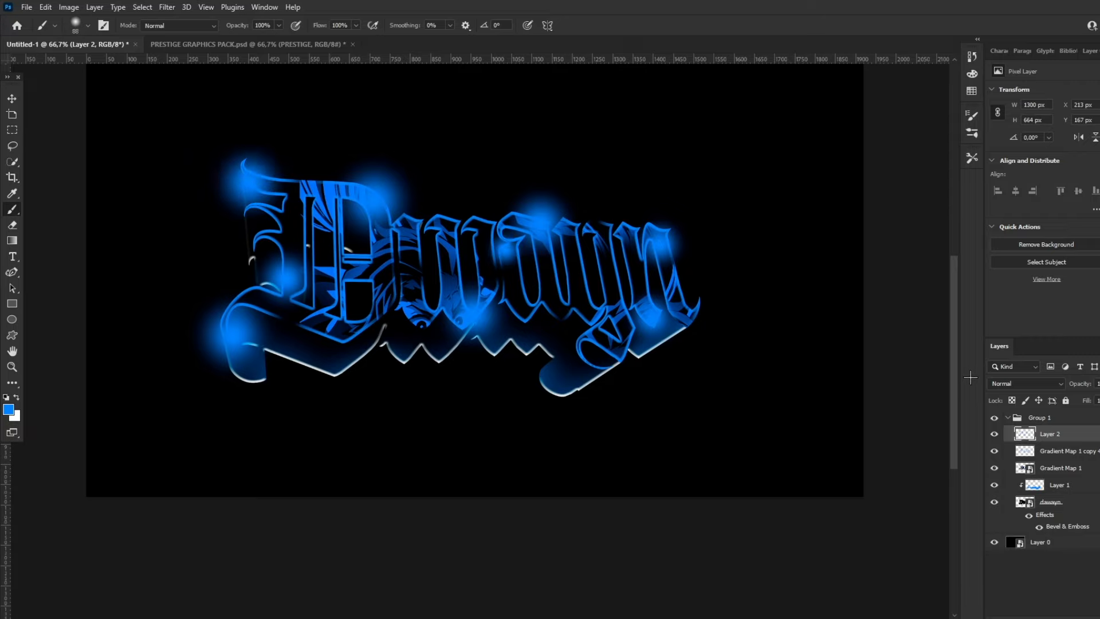
right_click_drag(549, 351, 562, 346, "alt")
left_click(572, 346)
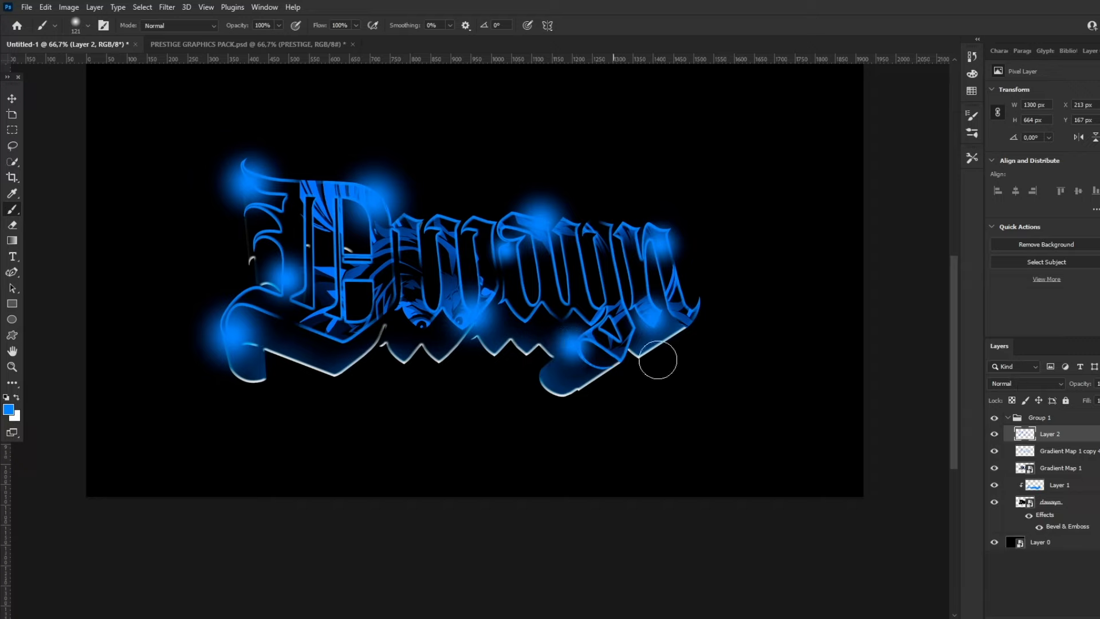
key("ctrl+z")
left_click(580, 345)
Set the glow layer's blend mode to Linear Dodge (Add) and reduce its opacity to soften the spots.
left_click(1025, 384)
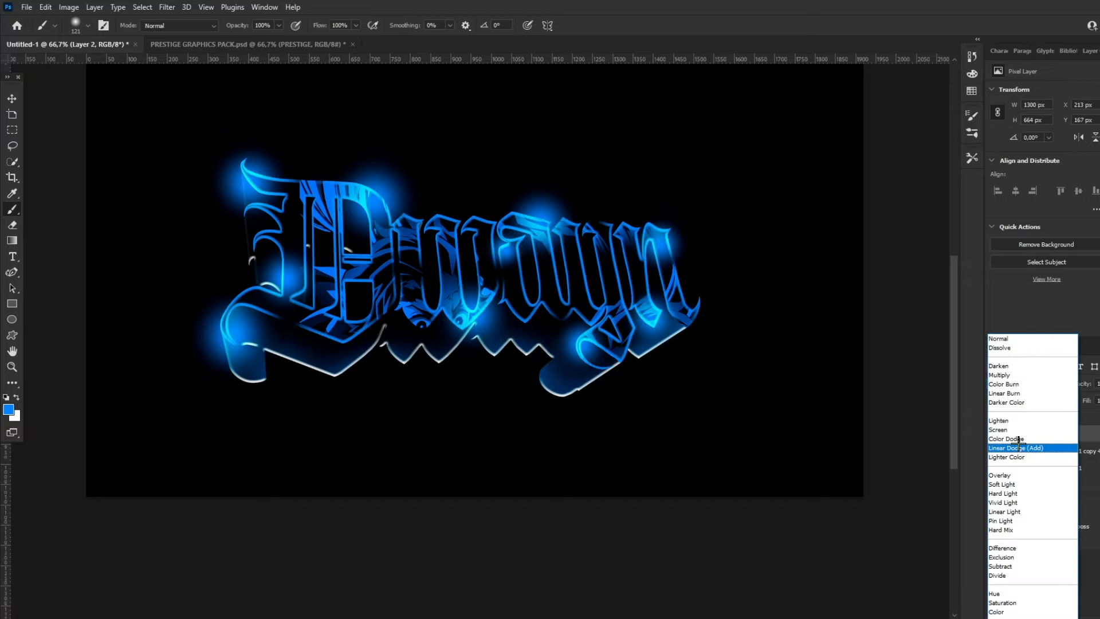
left_click(1031, 448)
left_click(1095, 400)
mouse_move(1091, 396)
left_mouse_down()
mouse_move(1073, 399)
mouse_move(1085, 397)
left_mouse_up()
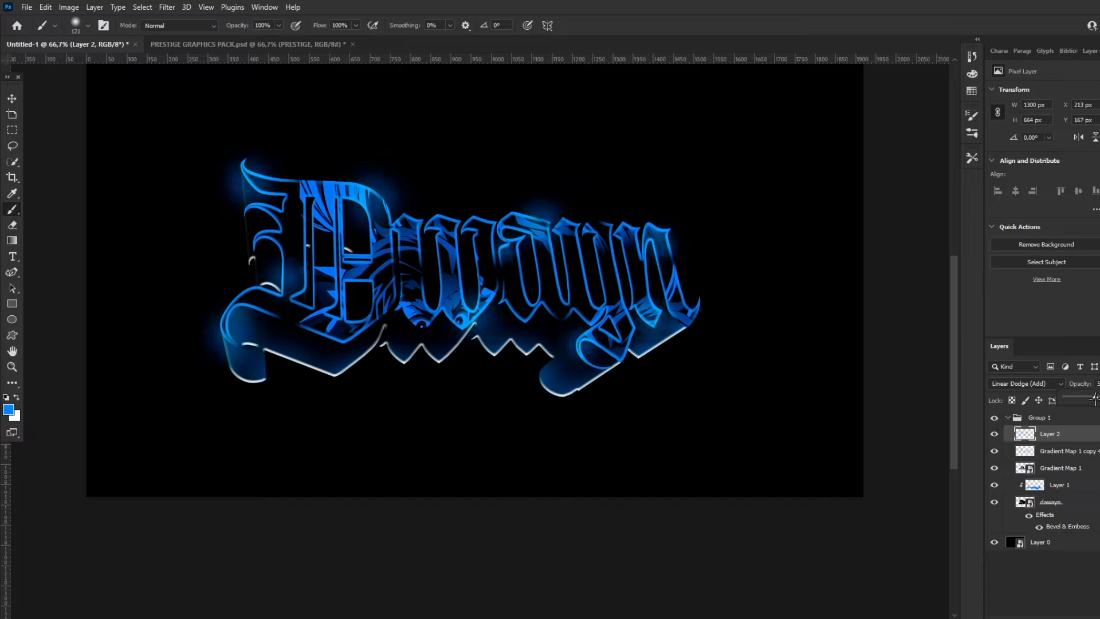
left_click_drag(1096, 400, 1093, 399)
Collapse and duplicate Group 1, and convert the copy to a smart object.
left_click(15, 368)
mouse_move(520, 243)
left_mouse_down()
mouse_move(468, 239)
mouse_move(573, 239)
mouse_move(525, 233)
left_mouse_up()
left_click(15, 102)
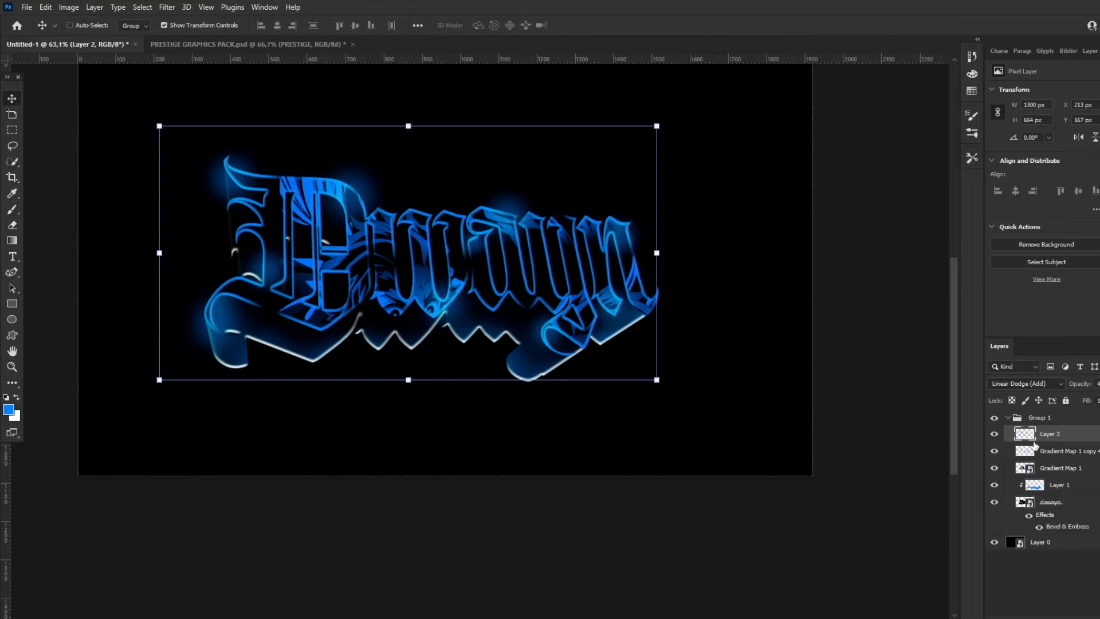
left_click(1009, 417)
key("ctrl+j")
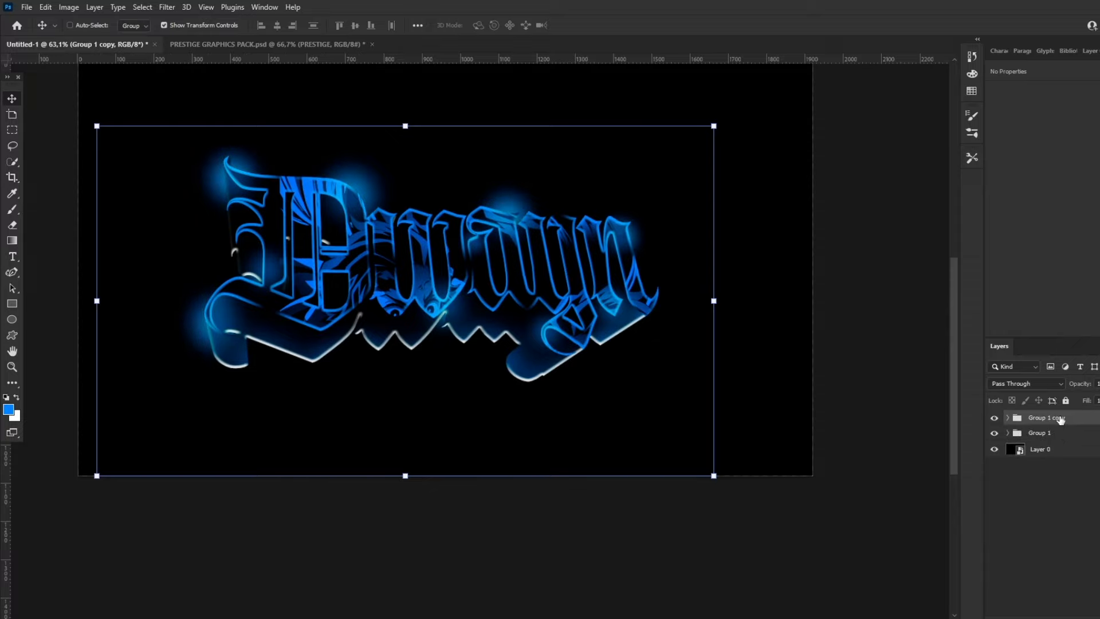
right_click(1060, 418)
left_click(963, 296)
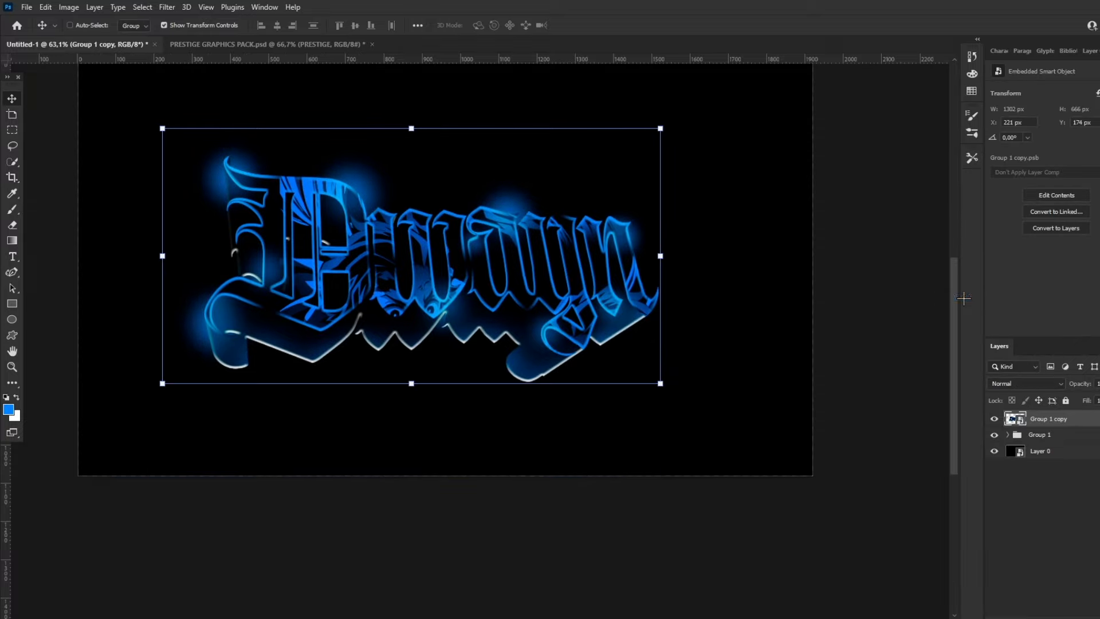
Turn off the blue channel in the Group 1 copy's Blending Options.
left_click(12, 367)
left_click_drag(415, 256, 609, 304)
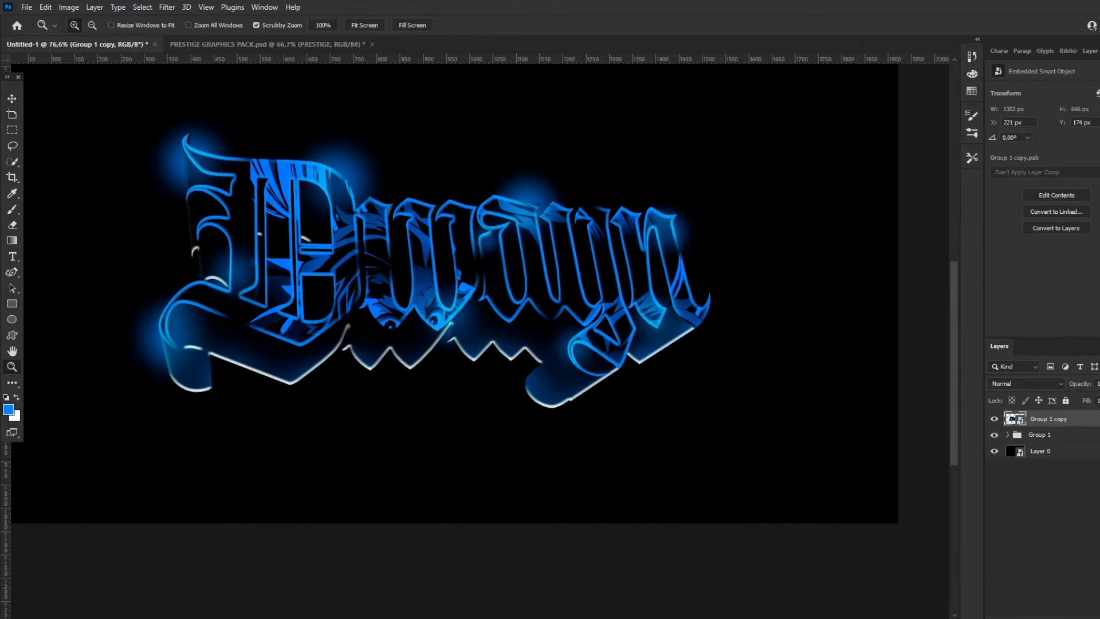
double_click(1069, 421)
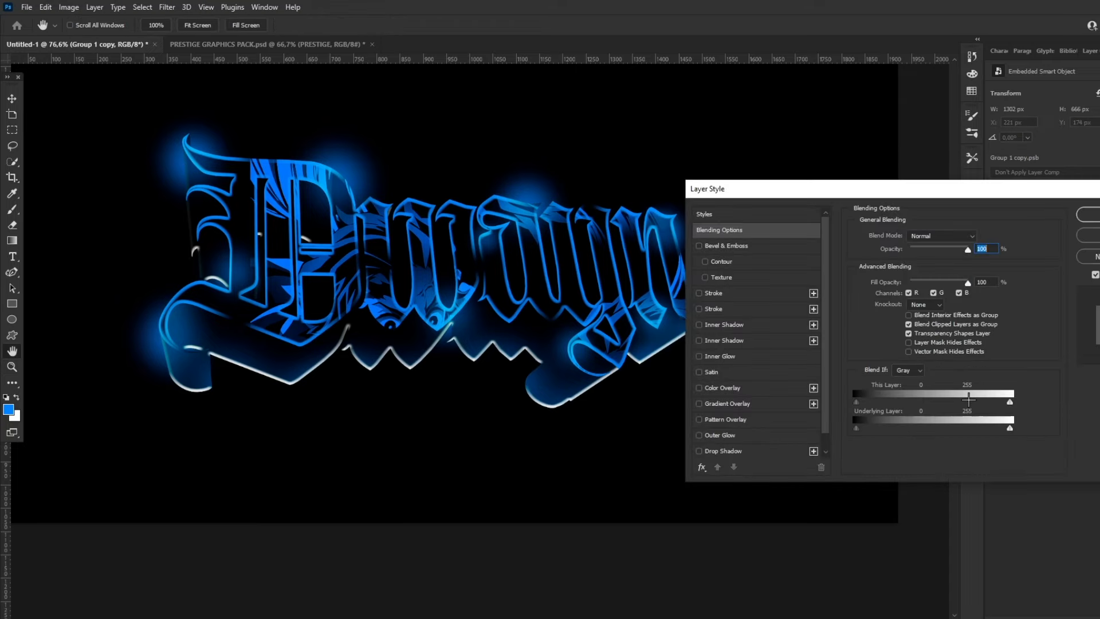
left_click(958, 293)
left_click(958, 293)
left_click(1089, 214)
Shift the Group 1 copy 3 px to the right and check the color fringes along the letter edges up close.
key("v")
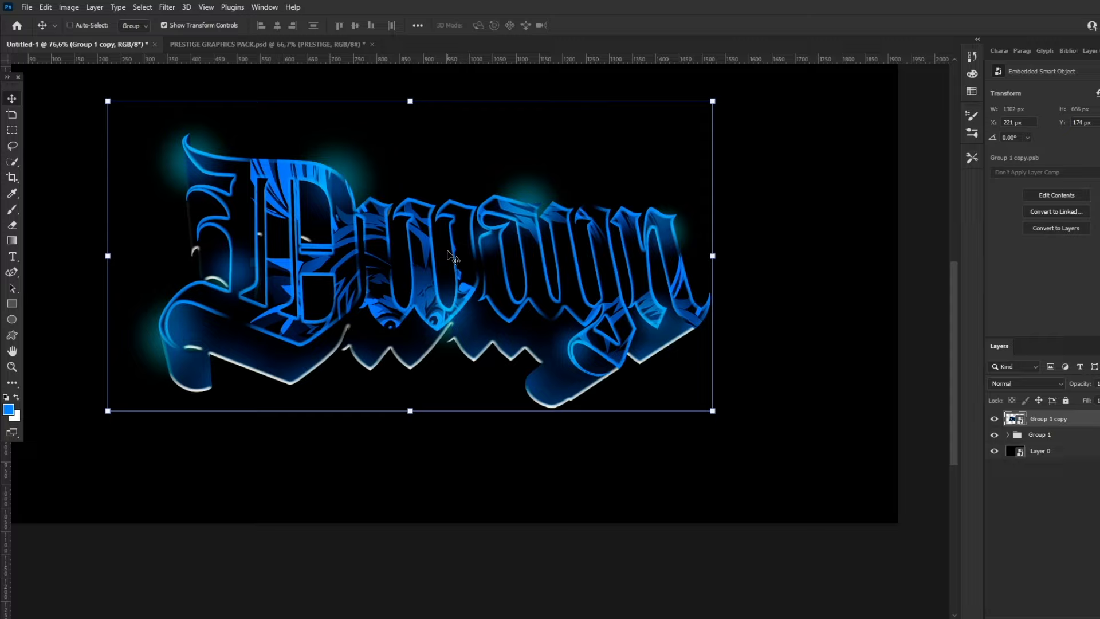
key("Right")
key("Right")
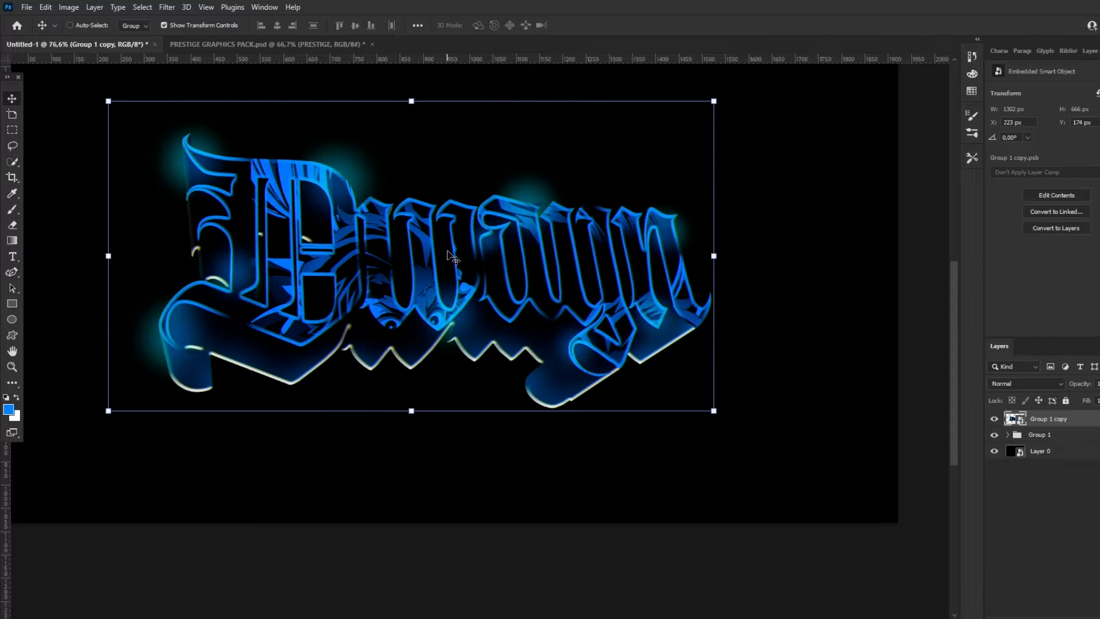
key("Right")
left_click(11, 366)
left_click_drag(417, 372, 454, 366)
left_click_drag(406, 337, 445, 299)
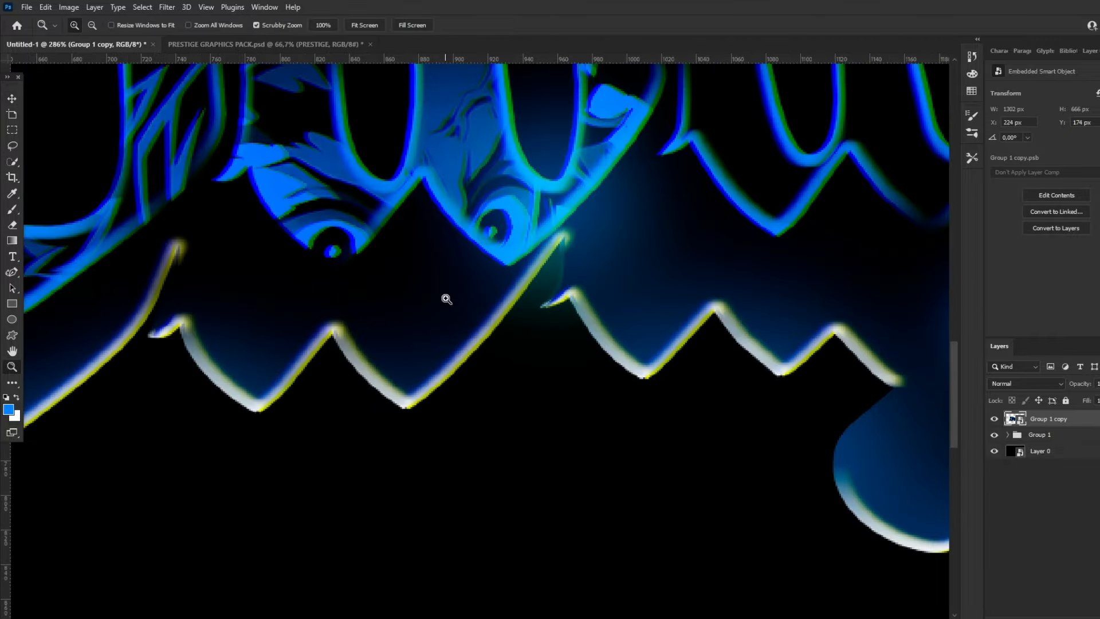